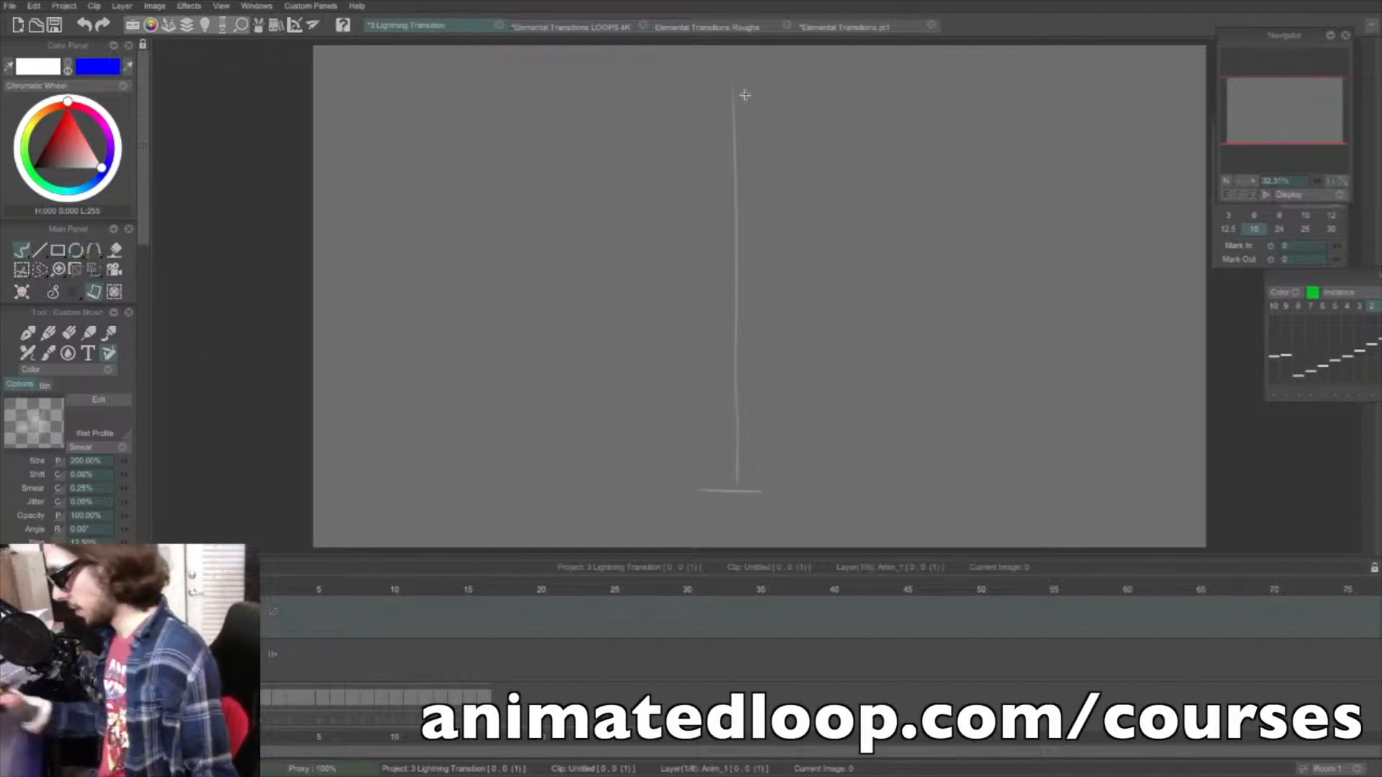
- Sketch a white zigzag lightning bolt on the first frame, following the vertical guide down to the ground line
{"action": "mouse_move", "coordinate": [650, 158]}
{"action": "left_mouse_down"}
{"action": "mouse_move", "coordinate": [731, 86]}
{"action": "mouse_move", "coordinate": [736, 475]}
{"action": "left_mouse_up"}
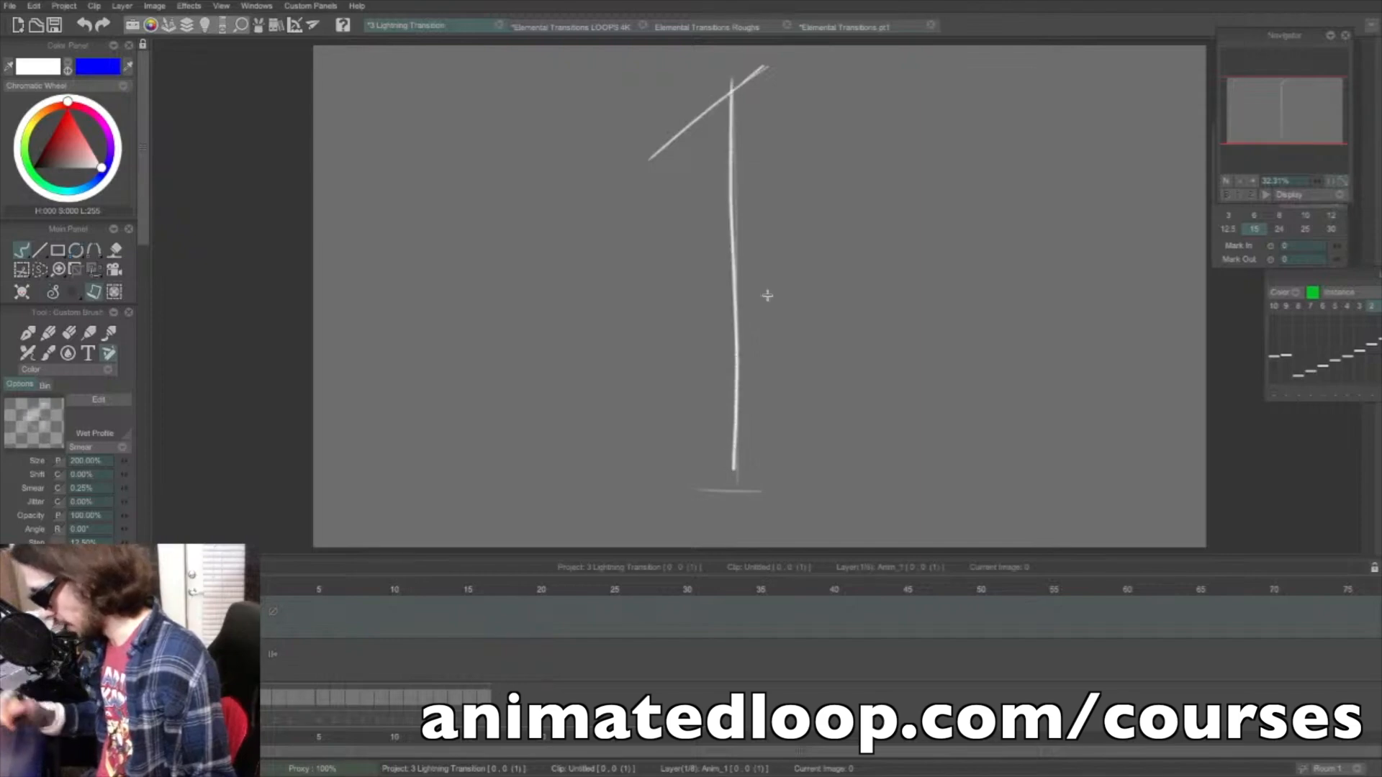
{"action": "key", "text": "ctrl+z"}
{"action": "mouse_move", "coordinate": [764, 66]}
{"action": "left_mouse_down"}
{"action": "mouse_move", "coordinate": [627, 174]}
{"action": "mouse_move", "coordinate": [604, 177]}
{"action": "mouse_move", "coordinate": [741, 211]}
{"action": "mouse_move", "coordinate": [802, 239]}
{"action": "mouse_move", "coordinate": [804, 259]}
{"action": "mouse_move", "coordinate": [829, 244]}
{"action": "mouse_move", "coordinate": [680, 279]}
{"action": "mouse_move", "coordinate": [795, 333]}
{"action": "left_mouse_up"}
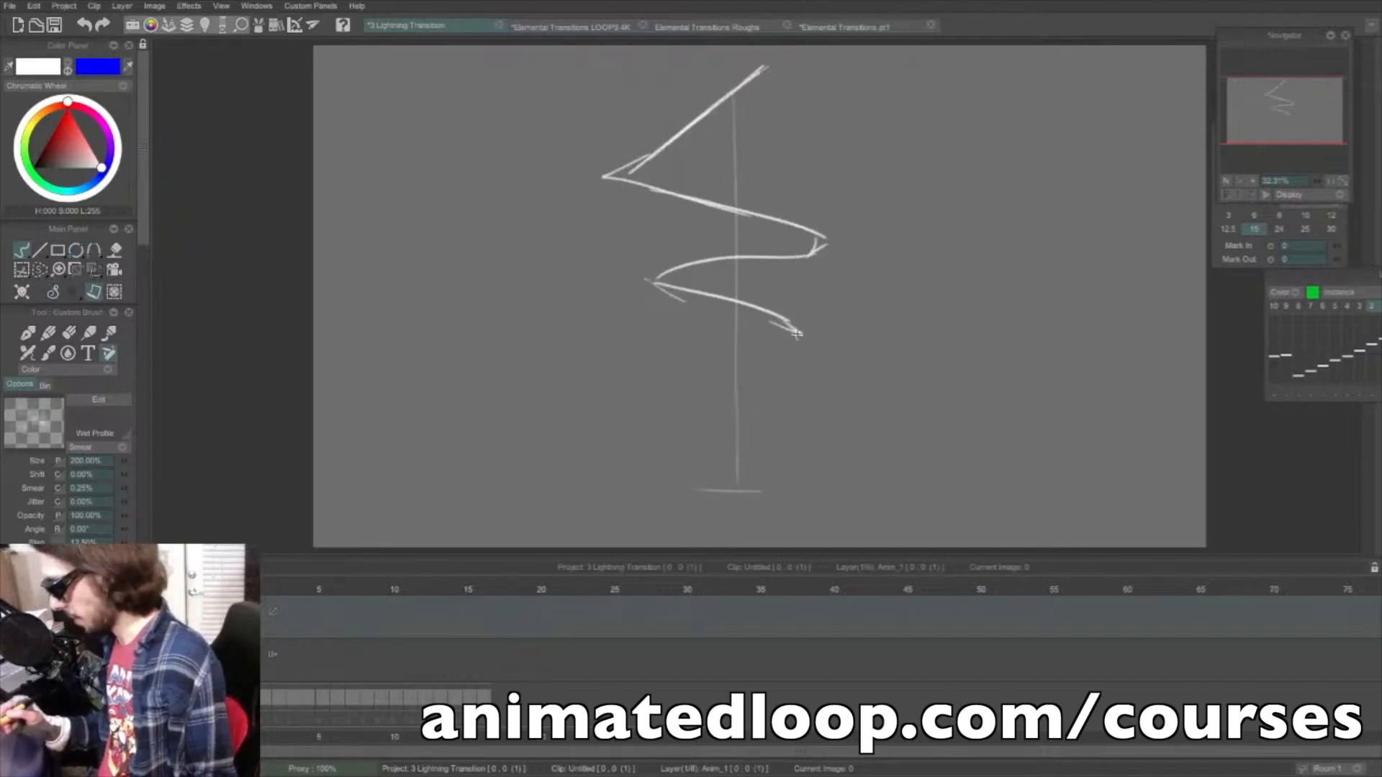
{"action": "left_click_drag", "start_coordinate": [798, 333], "coordinate": [804, 350]}
{"action": "left_click_drag", "start_coordinate": [804, 351], "coordinate": [663, 409]}
{"action": "mouse_move", "coordinate": [689, 398]}
{"action": "left_mouse_down"}
{"action": "mouse_move", "coordinate": [649, 428]}
{"action": "mouse_move", "coordinate": [752, 419]}
{"action": "left_mouse_up"}
{"action": "key", "text": "ctrl+z"}
{"action": "key", "text": "ctrl+z"}
{"action": "mouse_move", "coordinate": [781, 319]}
{"action": "left_mouse_down"}
{"action": "mouse_move", "coordinate": [802, 357]}
{"action": "mouse_move", "coordinate": [673, 452]}
{"action": "mouse_move", "coordinate": [677, 270]}
{"action": "mouse_move", "coordinate": [648, 189]}
{"action": "mouse_move", "coordinate": [727, 87]}
{"action": "mouse_move", "coordinate": [768, 68]}
{"action": "mouse_move", "coordinate": [626, 165]}
{"action": "mouse_move", "coordinate": [814, 234]}
{"action": "mouse_move", "coordinate": [633, 270]}
{"action": "mouse_move", "coordinate": [673, 297]}
{"action": "left_mouse_up"}
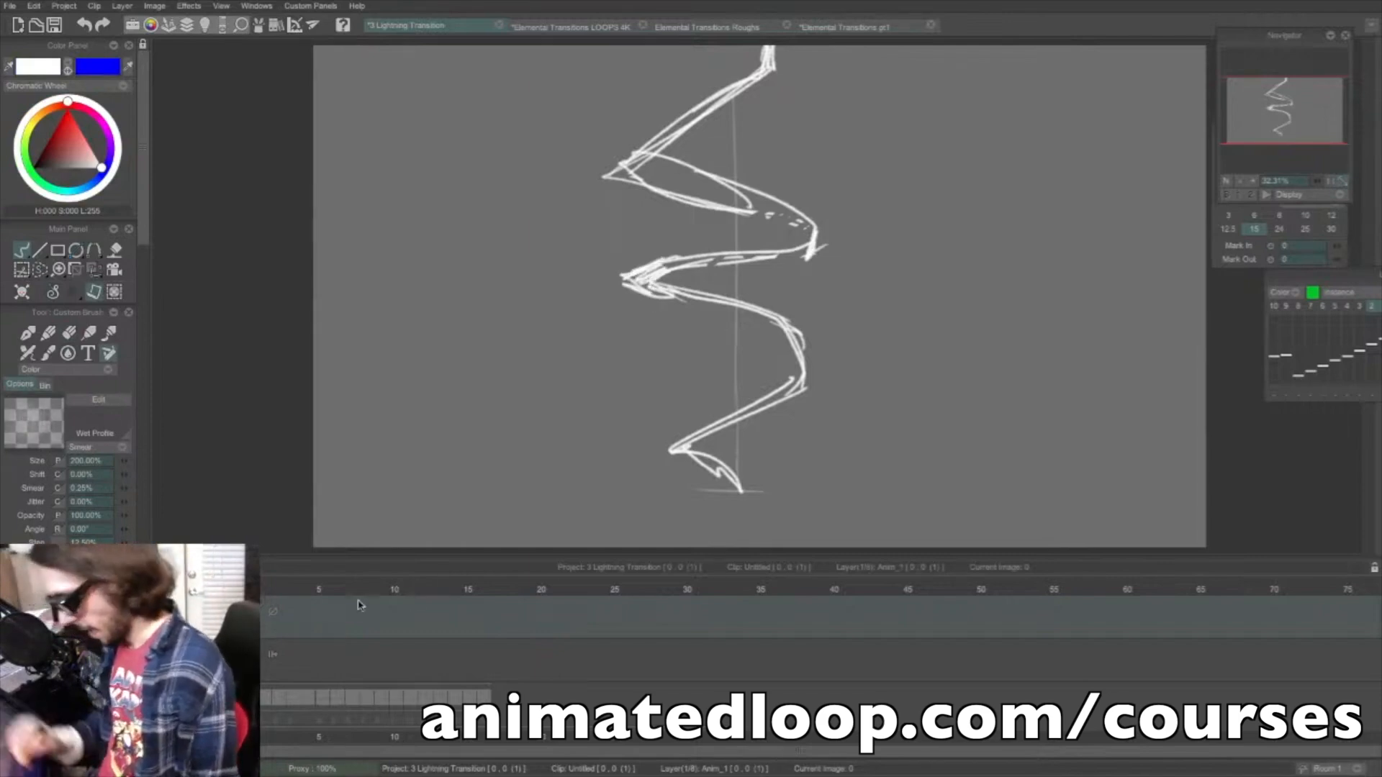
- Enlarge the canvas area and thicken the zigzag bolt with extra strokes, sharpening its bends and its lower tip
{"action": "left_click_drag", "start_coordinate": [294, 560], "coordinate": [294, 613]}
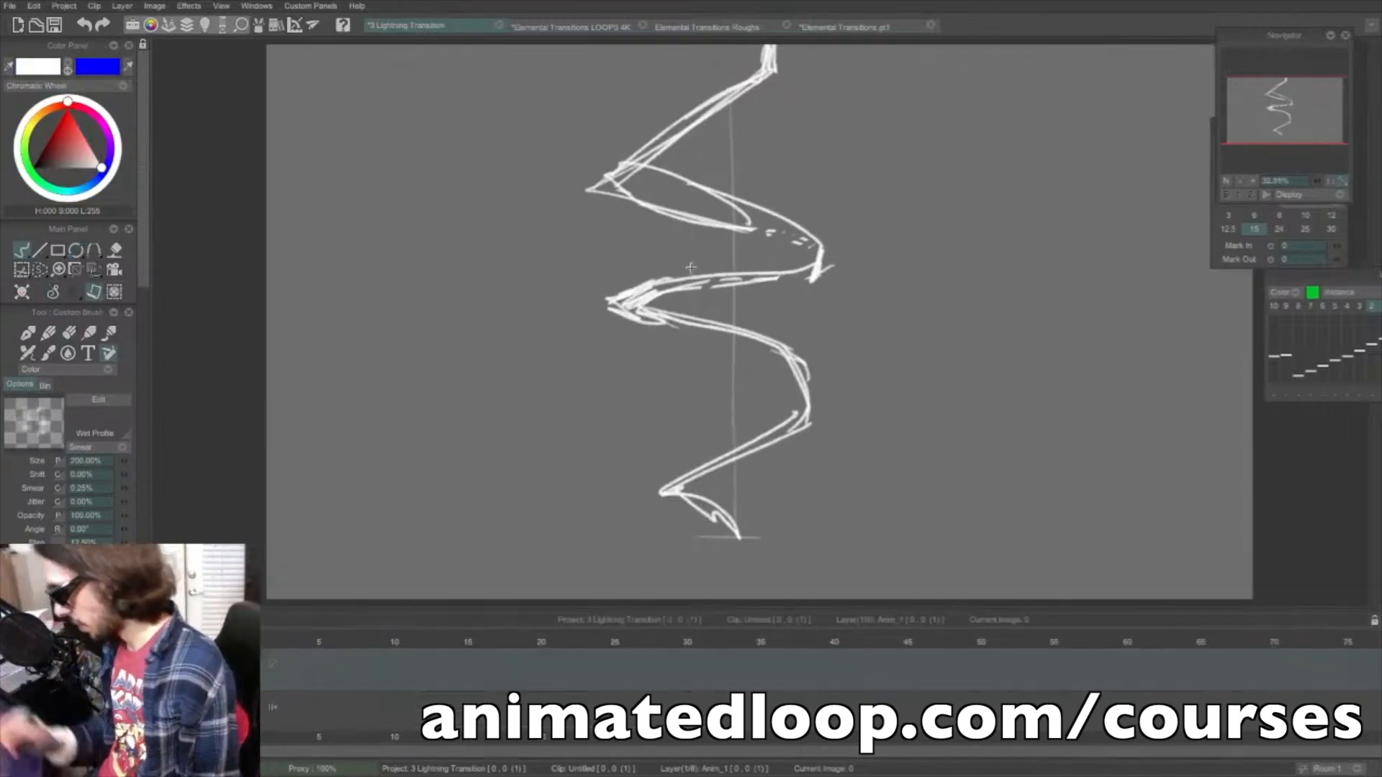
{"action": "left_click_drag", "start_coordinate": [603, 302], "coordinate": [754, 272]}
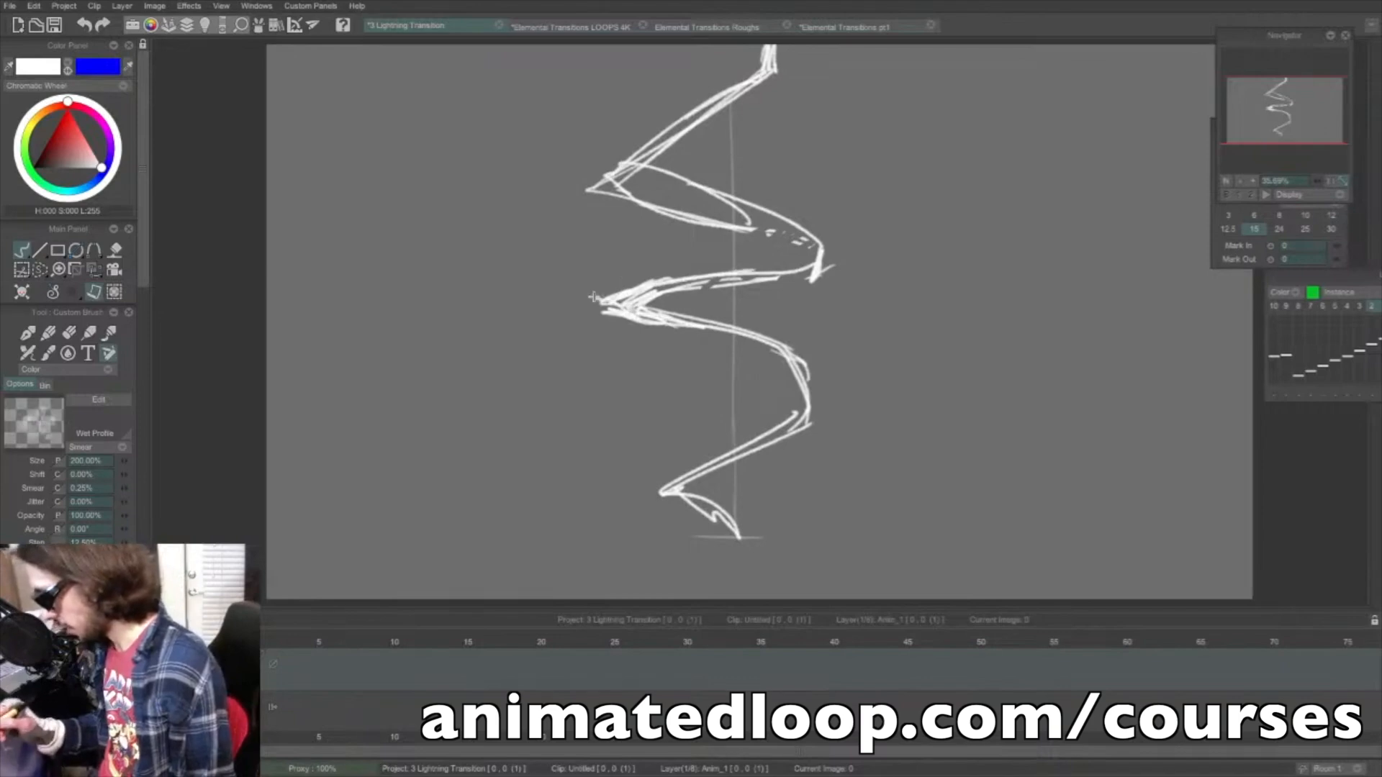
{"action": "left_click_drag", "start_coordinate": [593, 297], "coordinate": [830, 269]}
{"action": "mouse_move", "coordinate": [742, 196]}
{"action": "left_mouse_down"}
{"action": "mouse_move", "coordinate": [840, 226]}
{"action": "mouse_move", "coordinate": [827, 240]}
{"action": "left_mouse_up"}
{"action": "mouse_move", "coordinate": [703, 203]}
{"action": "left_mouse_down"}
{"action": "mouse_move", "coordinate": [603, 173]}
{"action": "mouse_move", "coordinate": [606, 157]}
{"action": "mouse_move", "coordinate": [632, 148]}
{"action": "mouse_move", "coordinate": [620, 154]}
{"action": "mouse_move", "coordinate": [801, 268]}
{"action": "left_mouse_up"}
{"action": "mouse_move", "coordinate": [666, 311]}
{"action": "left_mouse_down"}
{"action": "mouse_move", "coordinate": [764, 331]}
{"action": "mouse_move", "coordinate": [753, 334]}
{"action": "mouse_move", "coordinate": [785, 323]}
{"action": "mouse_move", "coordinate": [814, 395]}
{"action": "mouse_move", "coordinate": [771, 334]}
{"action": "left_mouse_up"}
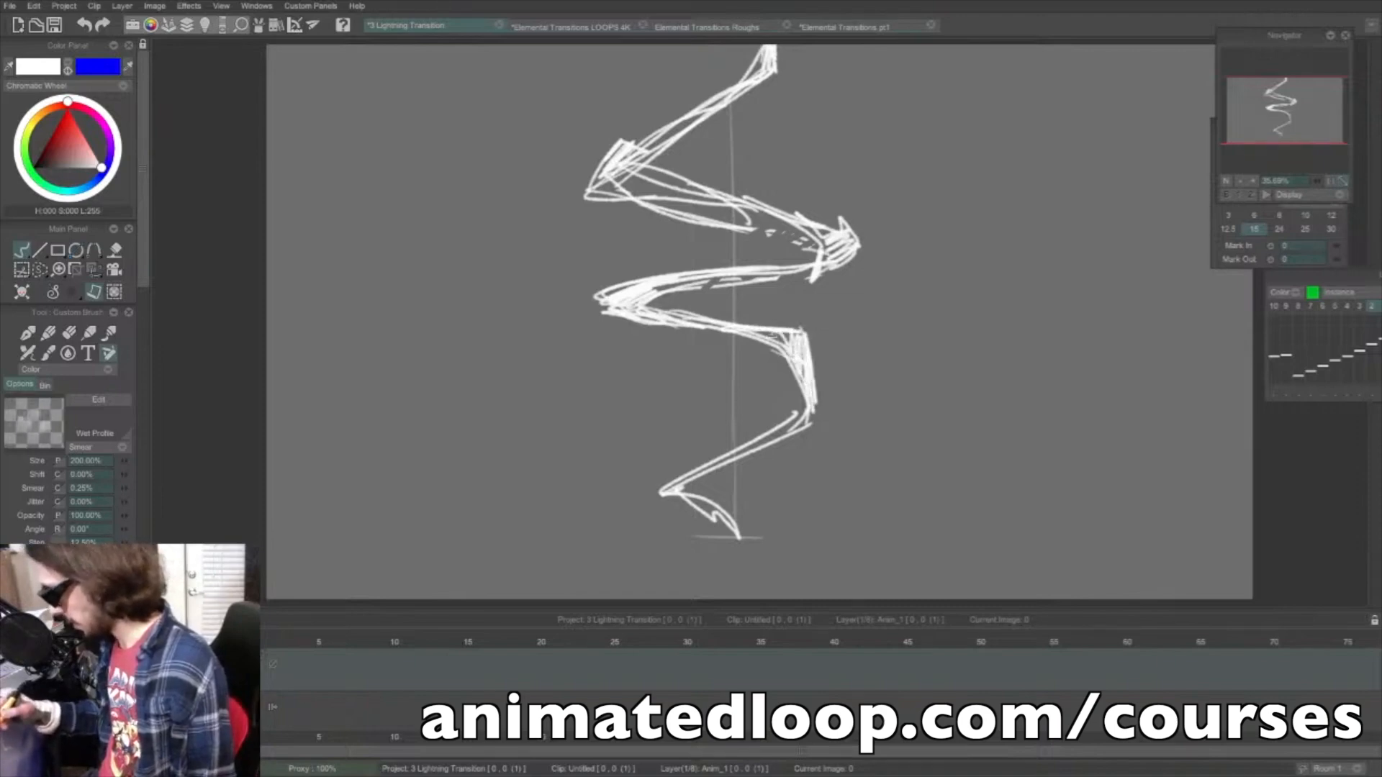
{"action": "left_click_drag", "start_coordinate": [805, 405], "coordinate": [721, 448]}
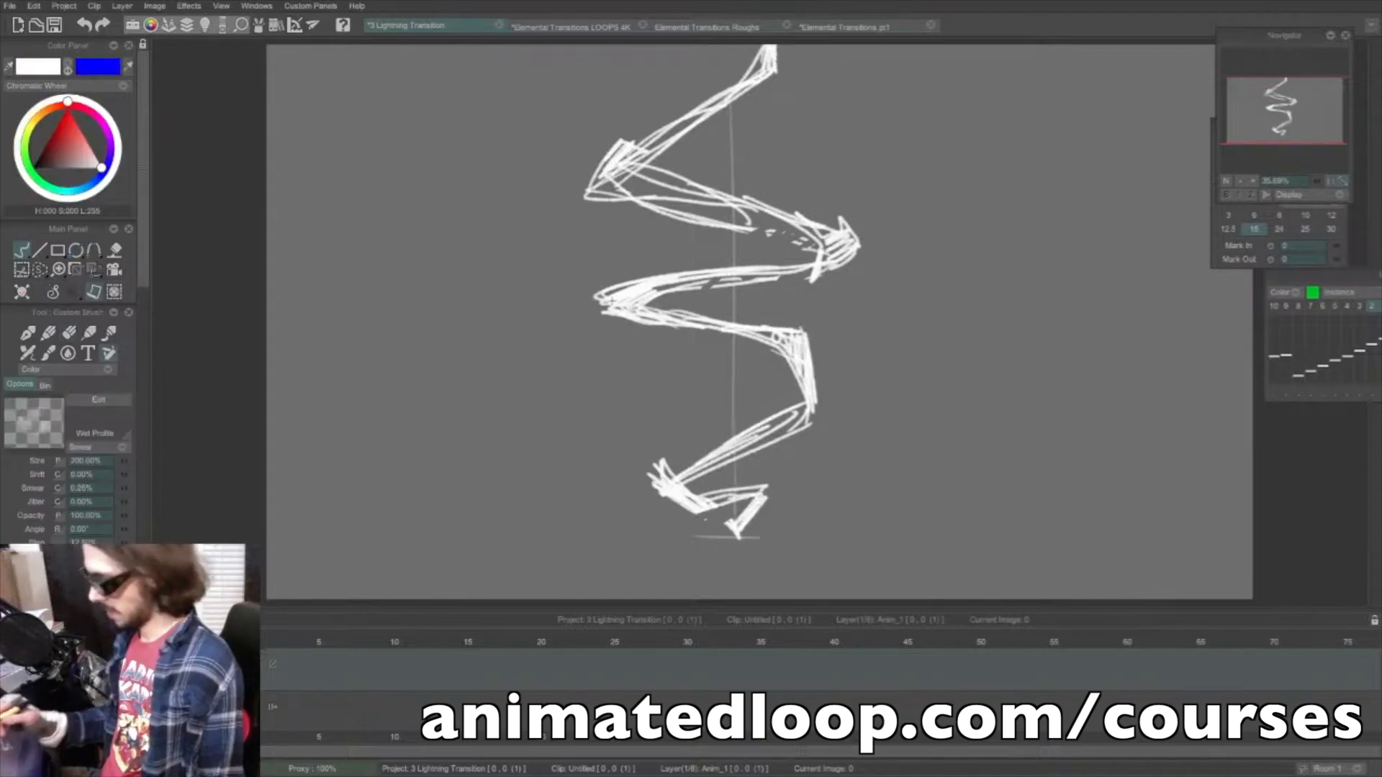
{"action": "left_click_drag", "start_coordinate": [624, 285], "coordinate": [772, 265]}
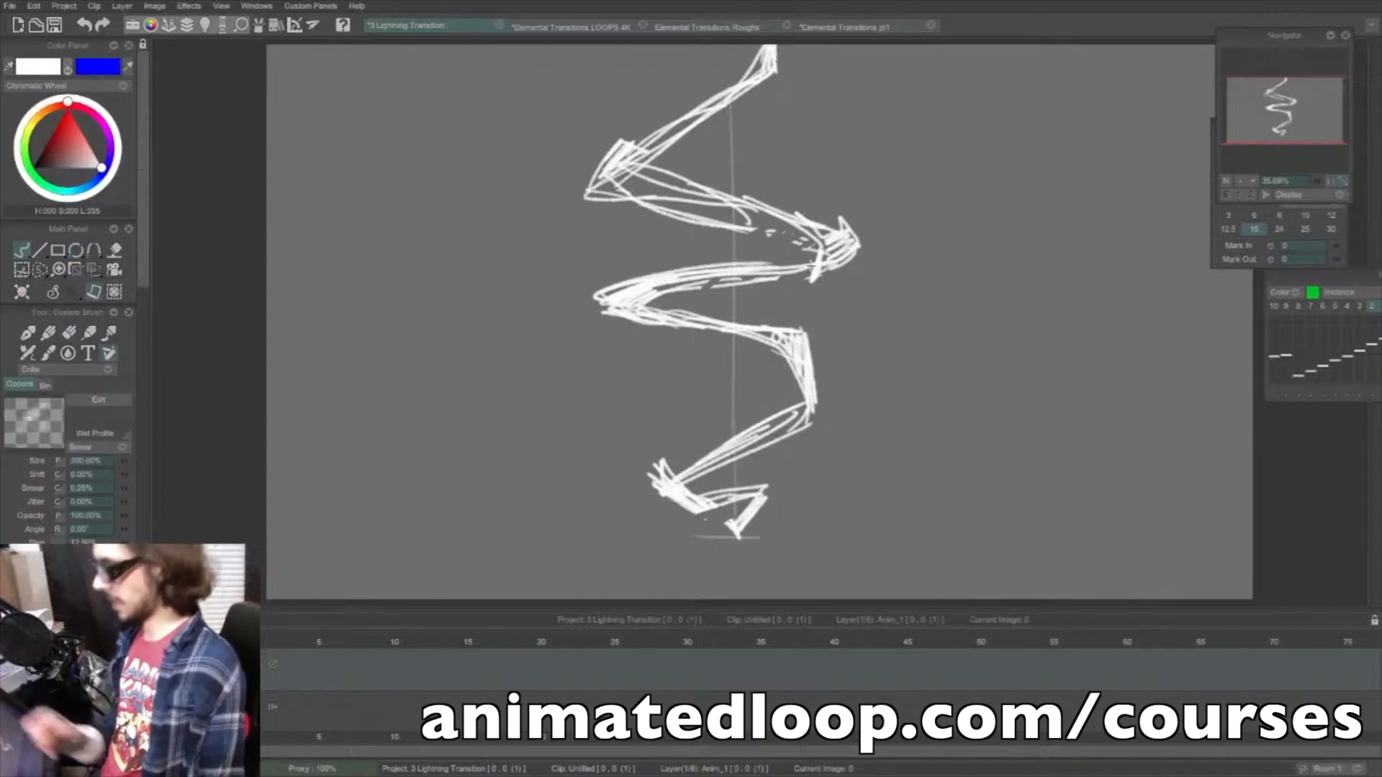
{"action": "mouse_move", "coordinate": [696, 196]}
{"action": "left_mouse_down"}
{"action": "mouse_move", "coordinate": [635, 177]}
{"action": "mouse_move", "coordinate": [789, 46]}
{"action": "left_mouse_up"}
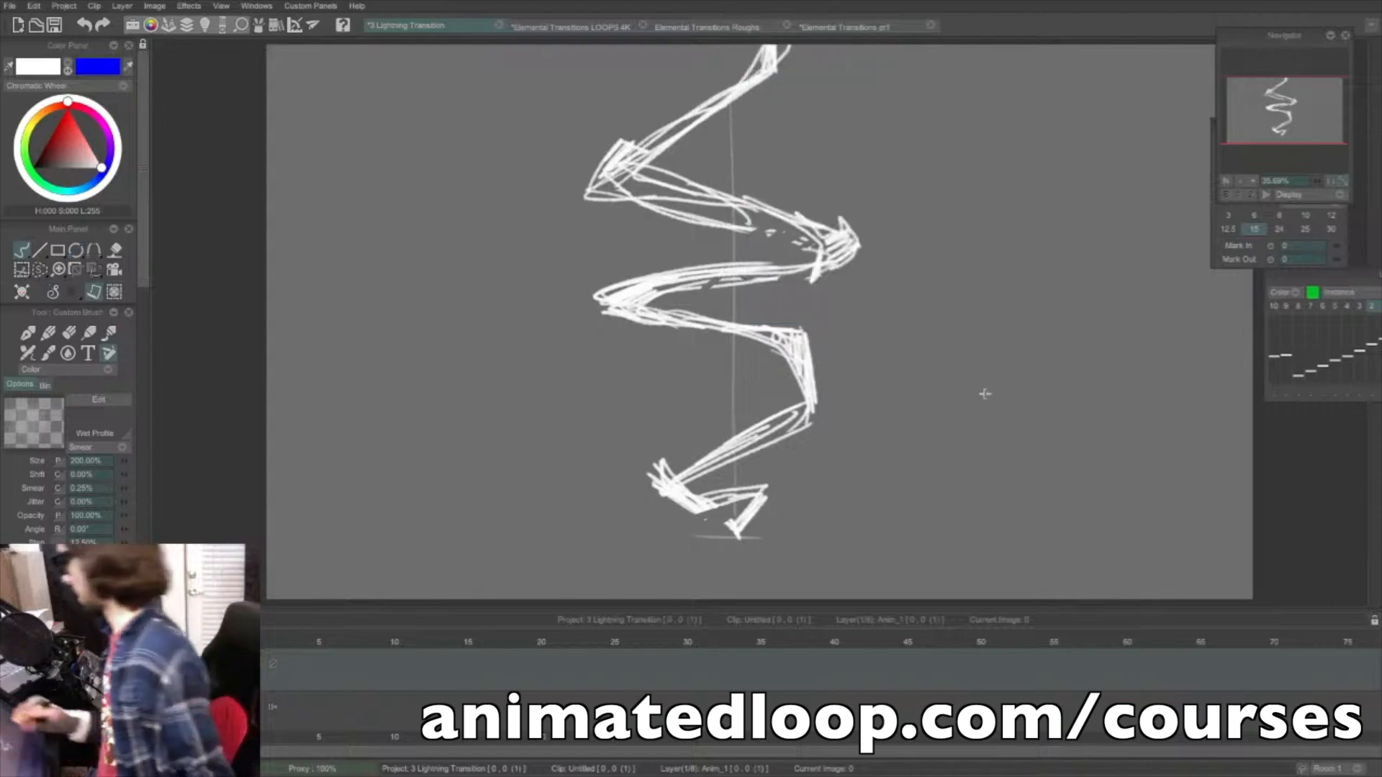
- Sketch a narrower, S-curved bolt on the next frame down to the ground line, cleaning up its tip and comparing both frames
{"action": "key", "text": "Right"}
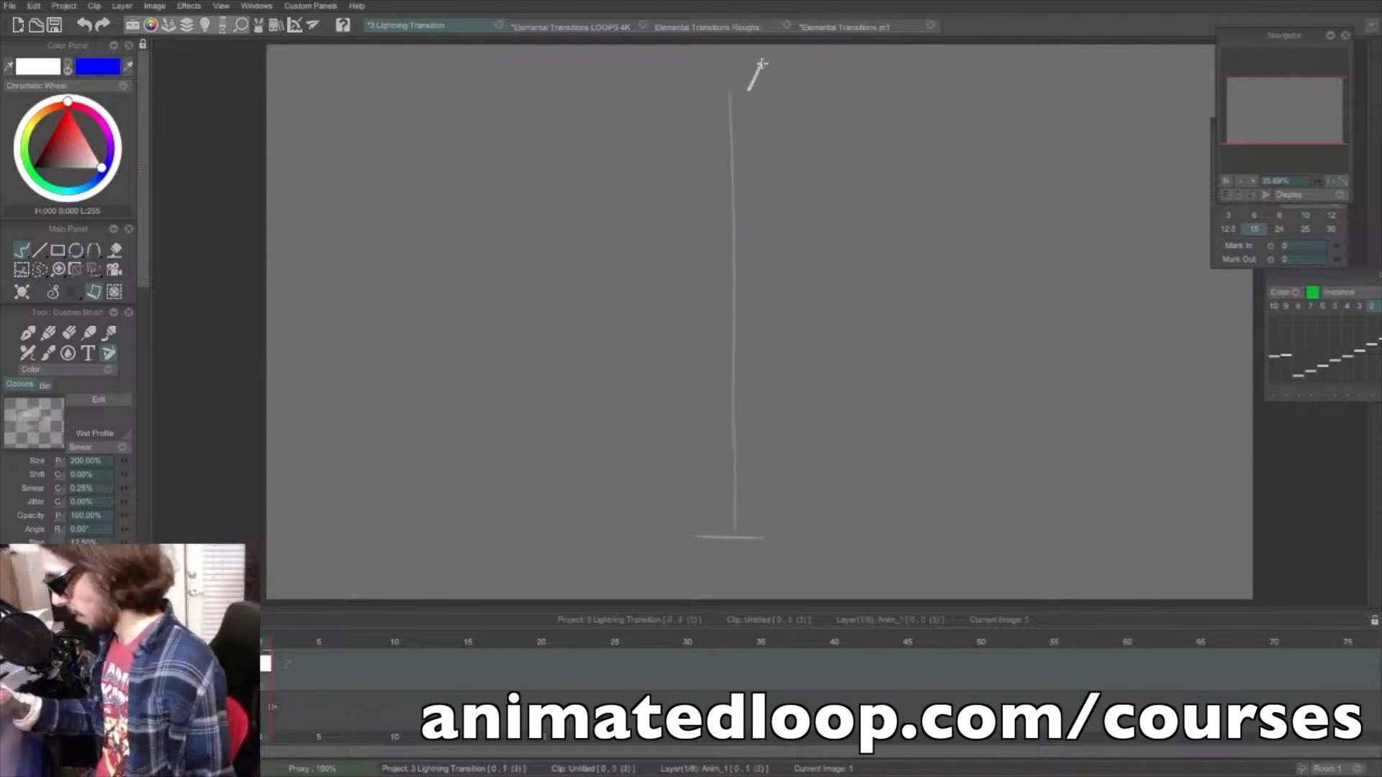
{"action": "mouse_move", "coordinate": [762, 64]}
{"action": "left_mouse_down"}
{"action": "mouse_move", "coordinate": [684, 183]}
{"action": "mouse_move", "coordinate": [687, 239]}
{"action": "mouse_move", "coordinate": [791, 285]}
{"action": "mouse_move", "coordinate": [805, 347]}
{"action": "mouse_move", "coordinate": [714, 439]}
{"action": "mouse_move", "coordinate": [727, 511]}
{"action": "mouse_move", "coordinate": [721, 450]}
{"action": "mouse_move", "coordinate": [803, 348]}
{"action": "mouse_move", "coordinate": [694, 209]}
{"action": "mouse_move", "coordinate": [770, 72]}
{"action": "mouse_move", "coordinate": [681, 222]}
{"action": "mouse_move", "coordinate": [774, 61]}
{"action": "mouse_move", "coordinate": [711, 127]}
{"action": "mouse_move", "coordinate": [668, 224]}
{"action": "mouse_move", "coordinate": [817, 308]}
{"action": "mouse_move", "coordinate": [796, 369]}
{"action": "mouse_move", "coordinate": [805, 294]}
{"action": "mouse_move", "coordinate": [788, 299]}
{"action": "mouse_move", "coordinate": [763, 389]}
{"action": "mouse_move", "coordinate": [702, 439]}
{"action": "left_mouse_up"}
{"action": "mouse_move", "coordinate": [716, 485]}
{"action": "left_mouse_down"}
{"action": "mouse_move", "coordinate": [761, 471]}
{"action": "mouse_move", "coordinate": [735, 522]}
{"action": "left_mouse_up"}
{"action": "key", "text": "e"}
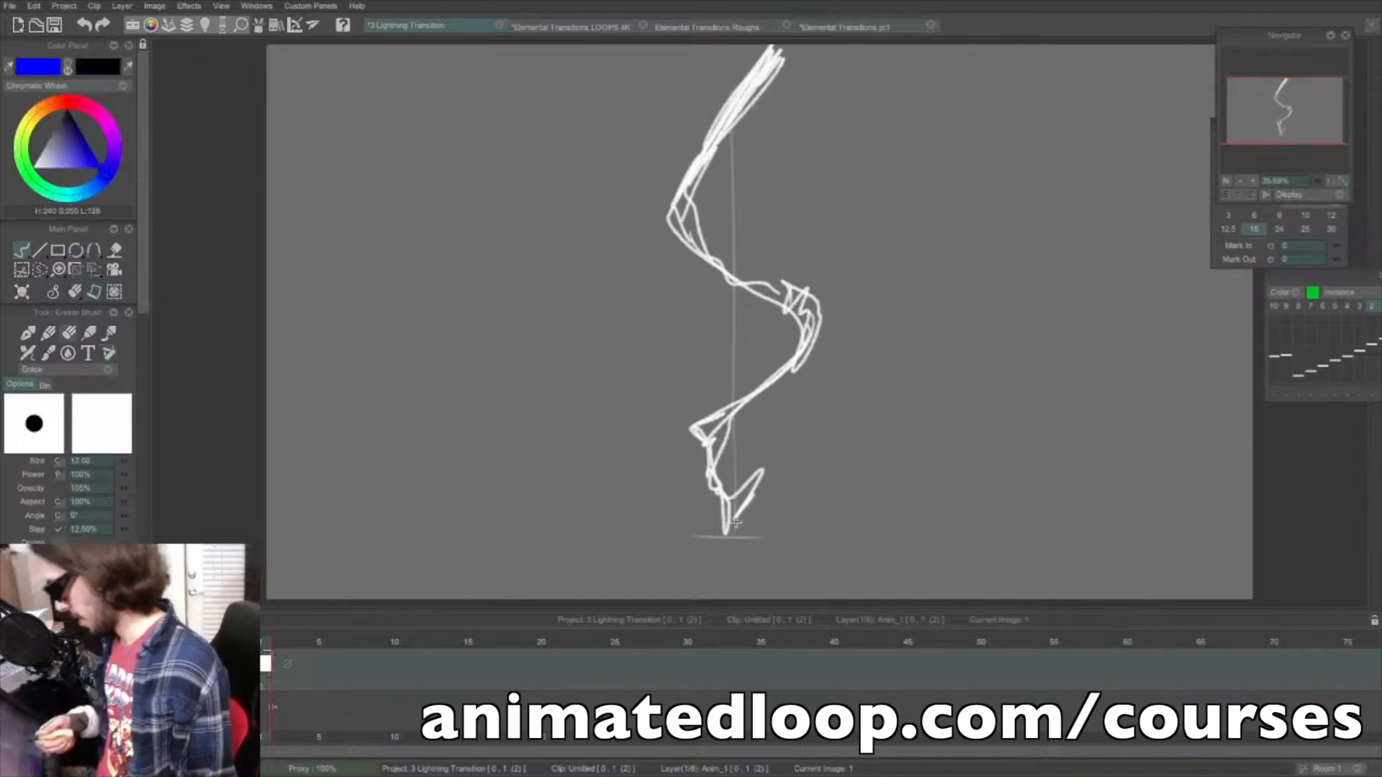
{"action": "key", "text": "e"}
{"action": "key", "text": "Left"}
{"action": "key", "text": "Right"}
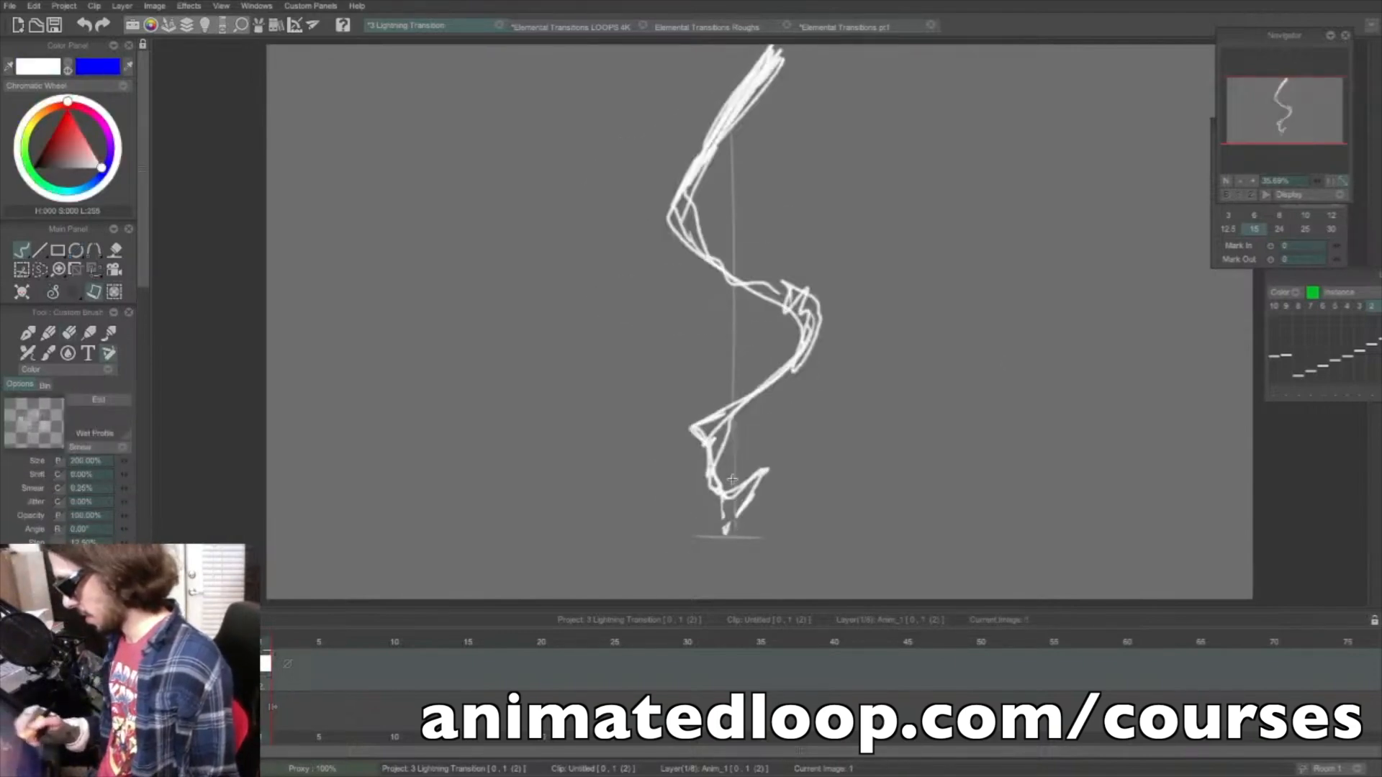
{"action": "key", "text": "Left"}
{"action": "key", "text": "Right"}
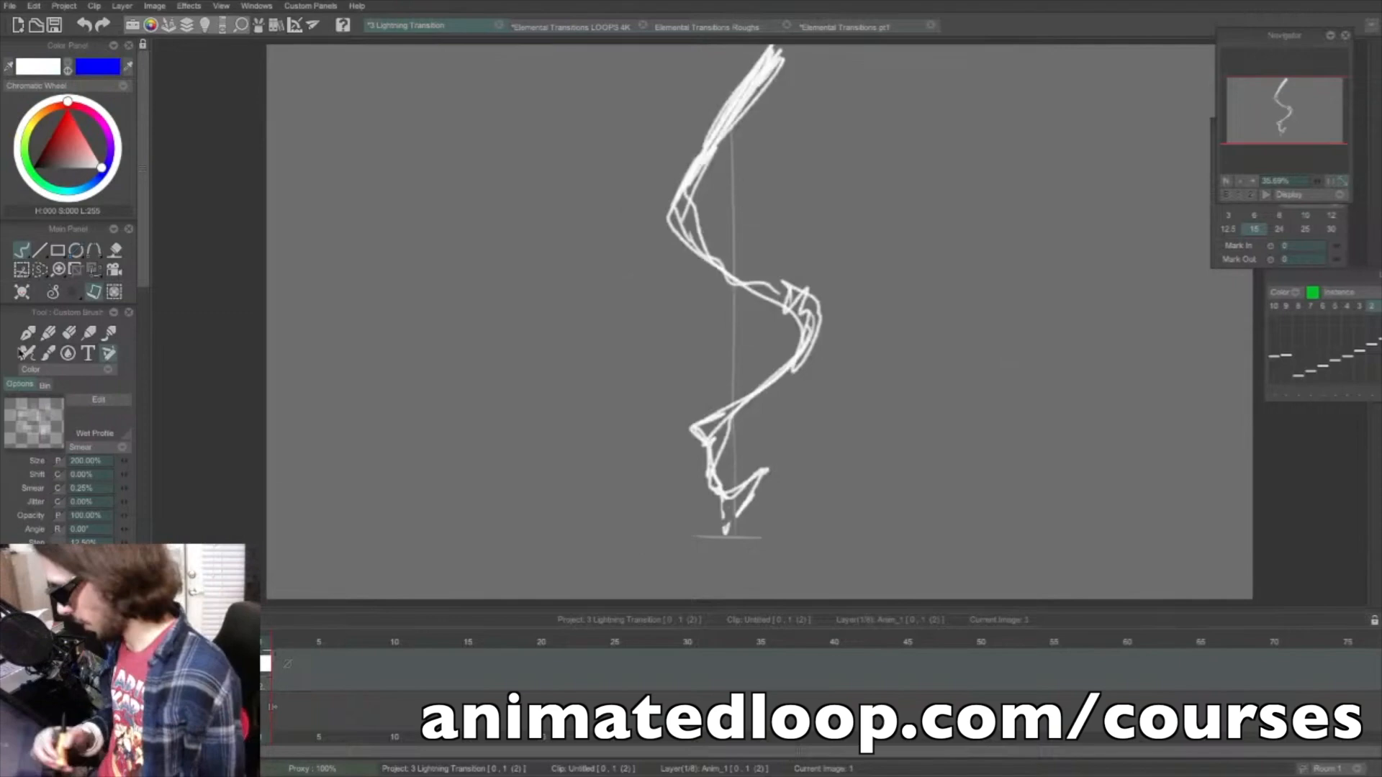
- Thicken the curved bolt's bends and rework its lower end into a sharper hook touching the ground line
{"action": "mouse_move", "coordinate": [699, 254]}
{"action": "left_mouse_down"}
{"action": "mouse_move", "coordinate": [818, 308]}
{"action": "mouse_move", "coordinate": [758, 394]}
{"action": "mouse_move", "coordinate": [678, 432]}
{"action": "left_mouse_up"}
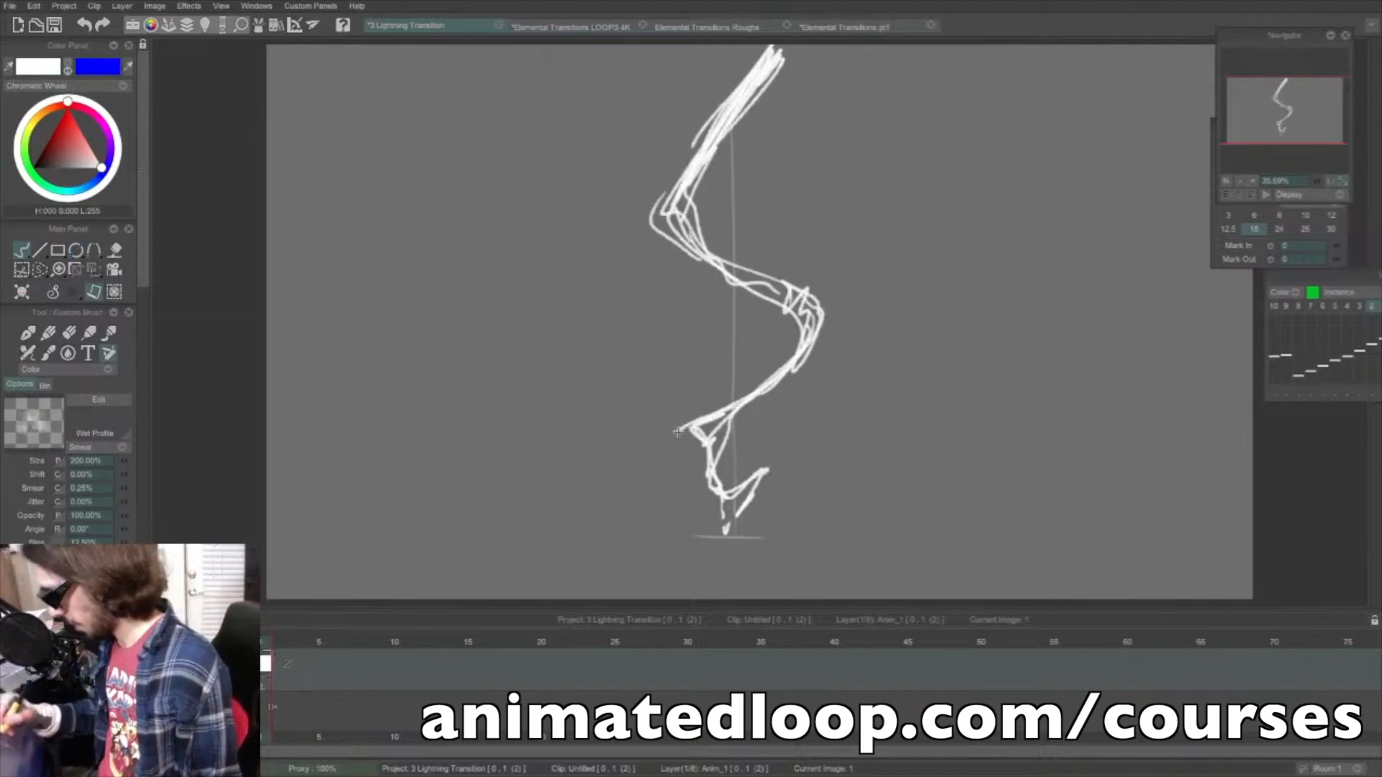
{"action": "key", "text": "e"}
{"action": "mouse_move", "coordinate": [723, 512]}
{"action": "left_mouse_down"}
{"action": "mouse_move", "coordinate": [725, 452]}
{"action": "mouse_move", "coordinate": [743, 421]}
{"action": "mouse_move", "coordinate": [686, 420]}
{"action": "mouse_move", "coordinate": [738, 378]}
{"action": "mouse_move", "coordinate": [677, 448]}
{"action": "mouse_move", "coordinate": [701, 500]}
{"action": "mouse_move", "coordinate": [736, 498]}
{"action": "mouse_move", "coordinate": [732, 523]}
{"action": "mouse_move", "coordinate": [756, 481]}
{"action": "mouse_move", "coordinate": [700, 486]}
{"action": "mouse_move", "coordinate": [715, 422]}
{"action": "mouse_move", "coordinate": [694, 430]}
{"action": "mouse_move", "coordinate": [792, 365]}
{"action": "left_mouse_up"}
{"action": "key", "text": "e"}
{"action": "left_click_drag", "start_coordinate": [723, 276], "coordinate": [749, 111]}
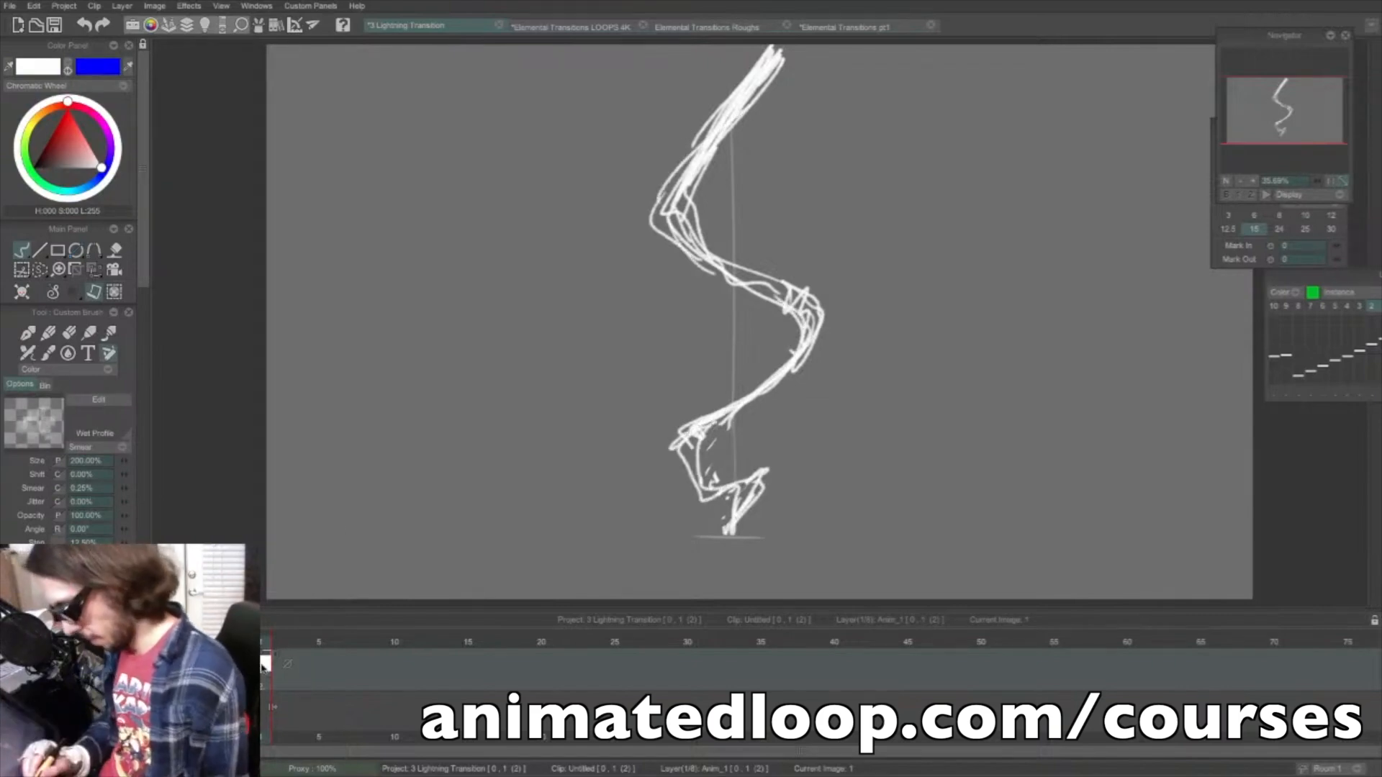
- On a blank frame before the curved bolt, sketch the bolt's first diagonal segments descending from the canvas's upper edge
{"action": "key", "text": "Return"}
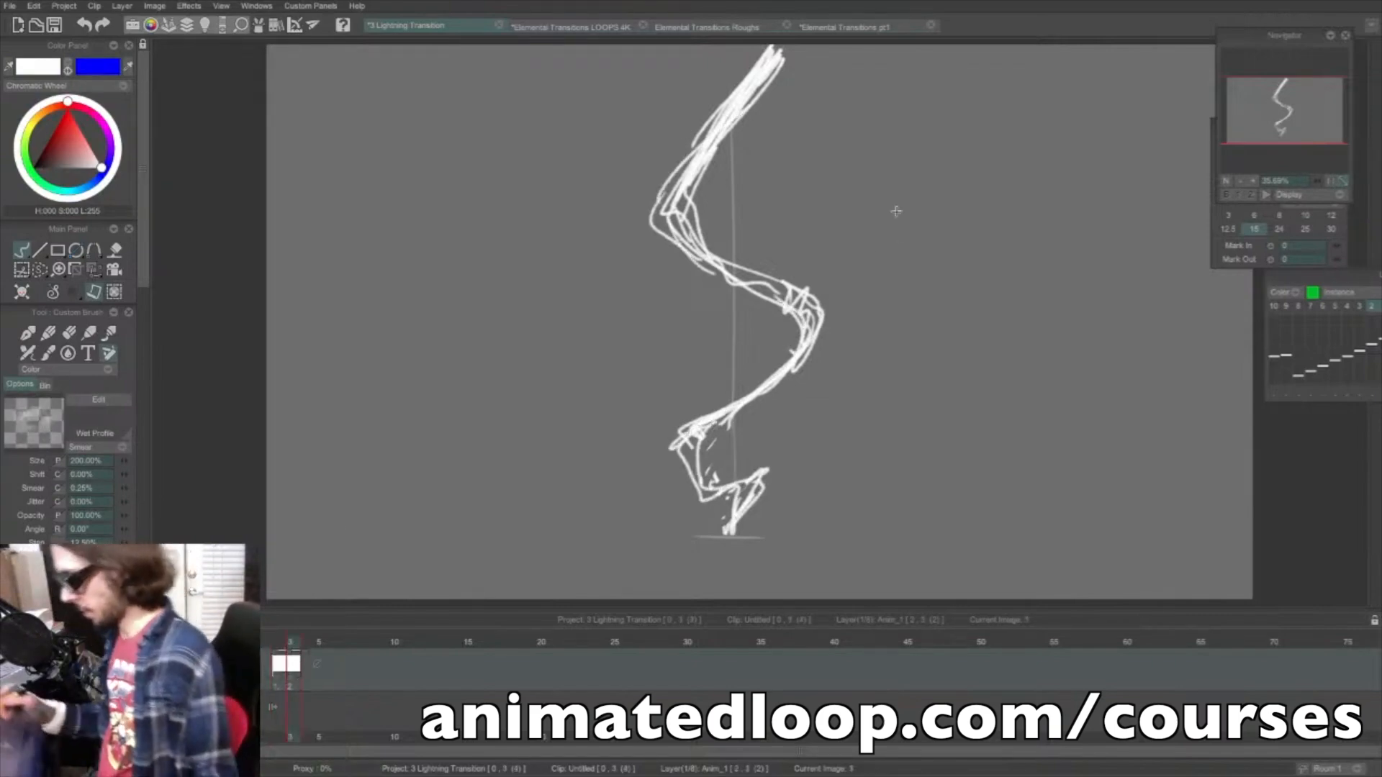
{"action": "key", "text": "Left"}
{"action": "key", "text": "Right"}
{"action": "key", "text": "Left"}
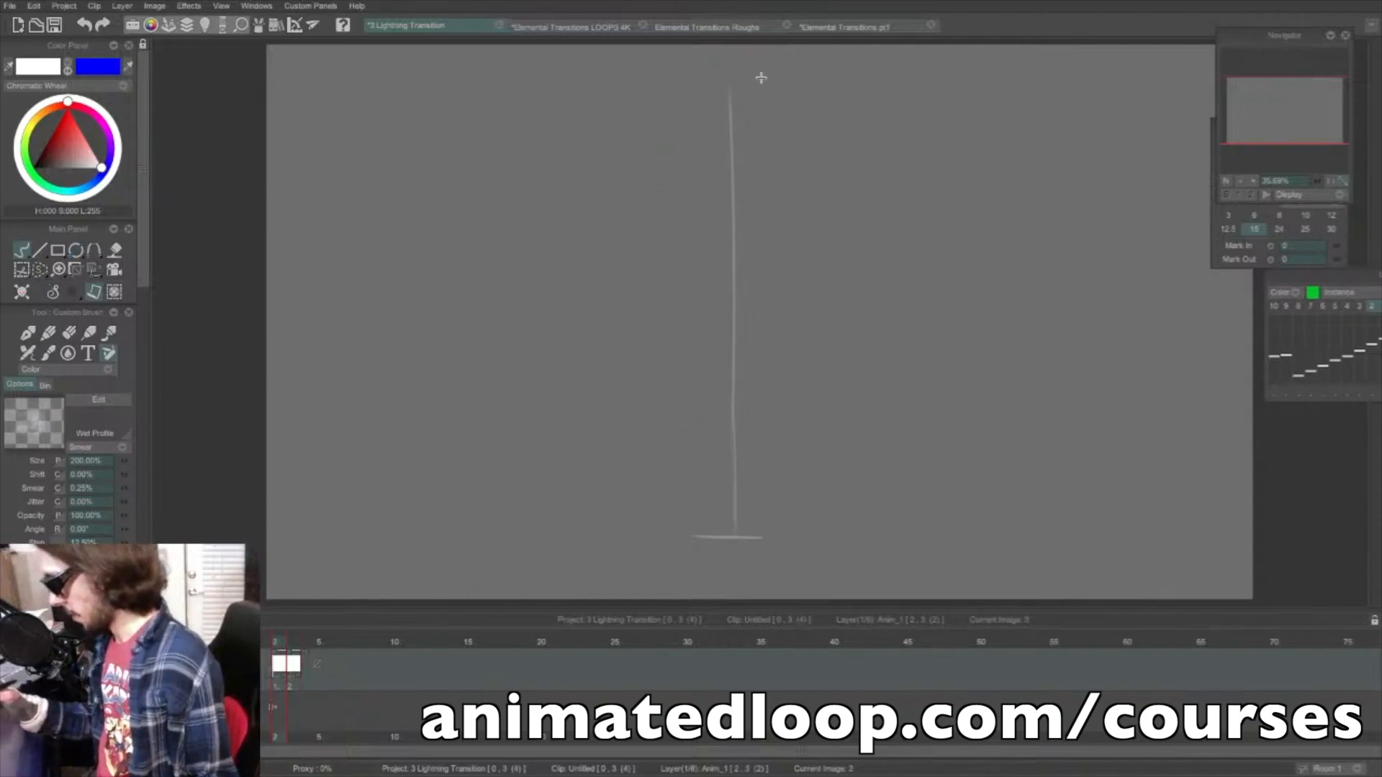
{"action": "left_click_drag", "start_coordinate": [752, 86], "coordinate": [782, 52]}
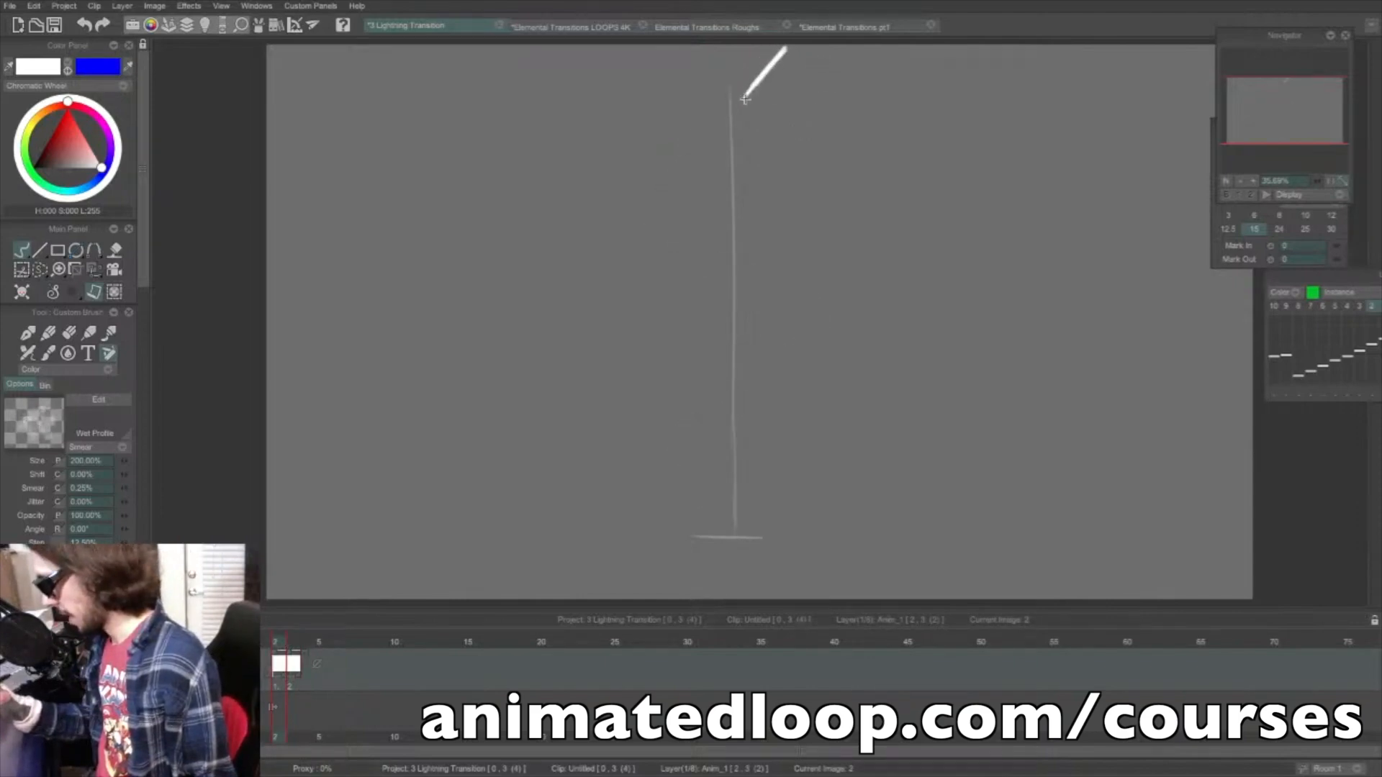
{"action": "left_click_drag", "start_coordinate": [745, 98], "coordinate": [722, 129]}
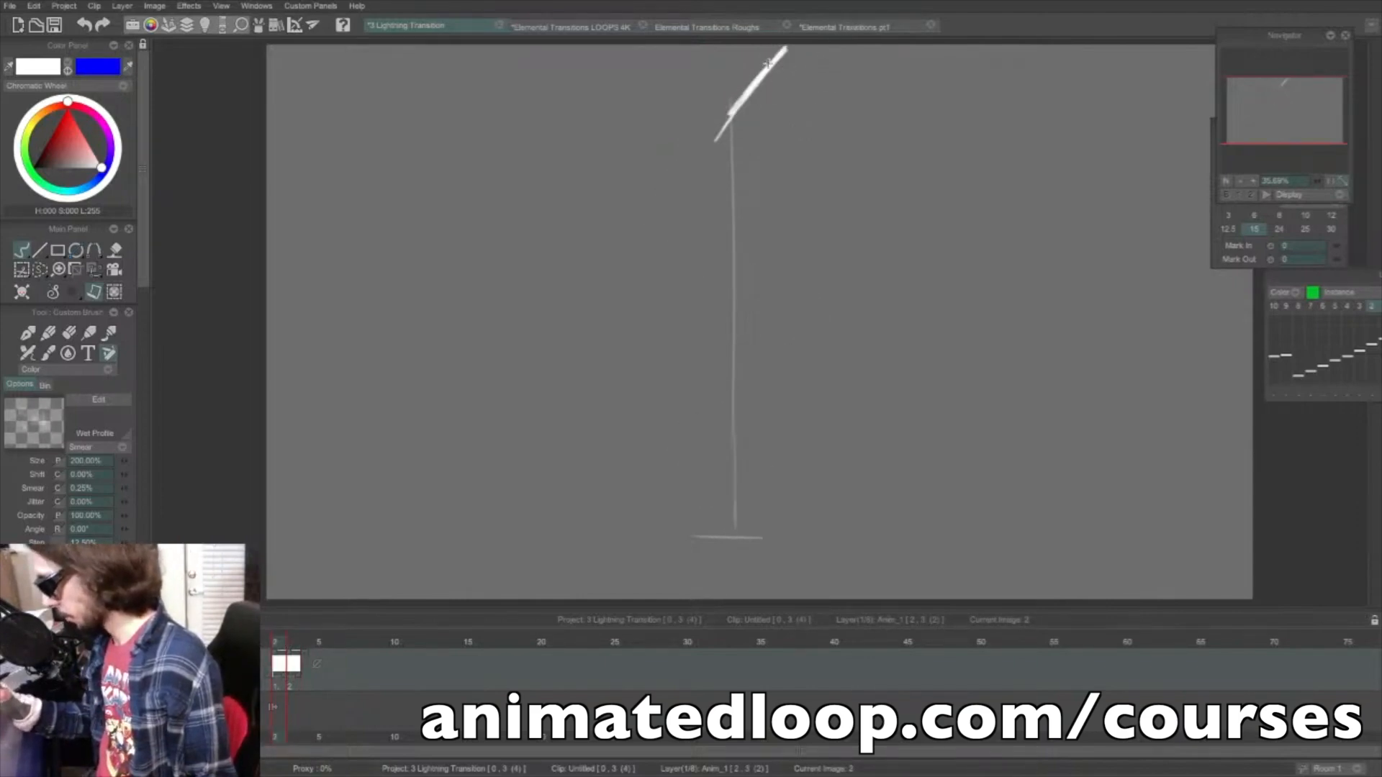
{"action": "left_click_drag", "start_coordinate": [768, 63], "coordinate": [673, 164]}
{"action": "left_click_drag", "start_coordinate": [673, 164], "coordinate": [784, 278]}
- Erase and redraw parts of the short bolt, building up its upper bend and a tapering tip near the guide
{"action": "key", "text": "e"}
{"action": "key", "text": "b"}
{"action": "mouse_move", "coordinate": [694, 49]}
{"action": "left_mouse_down"}
{"action": "mouse_move", "coordinate": [641, 124]}
{"action": "mouse_move", "coordinate": [720, 183]}
{"action": "left_mouse_up"}
{"action": "key", "text": "e"}
{"action": "key", "text": "b"}
{"action": "left_click_drag", "start_coordinate": [767, 47], "coordinate": [669, 126]}
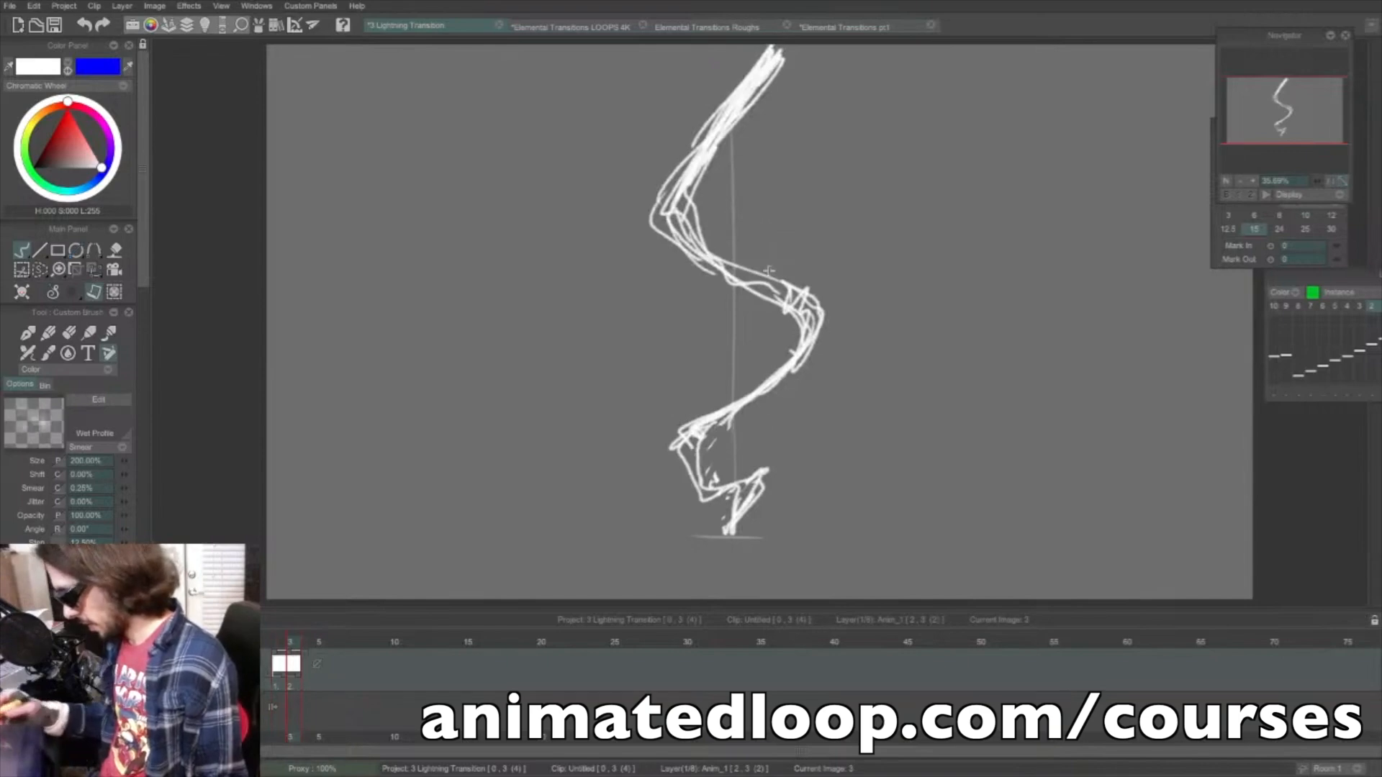
- Show the earlier drawings in green and sketch a wider zigzag bolt over them on the frame after the curved bolt
{"action": "key", "text": "Return"}
{"action": "key", "text": "Right"}
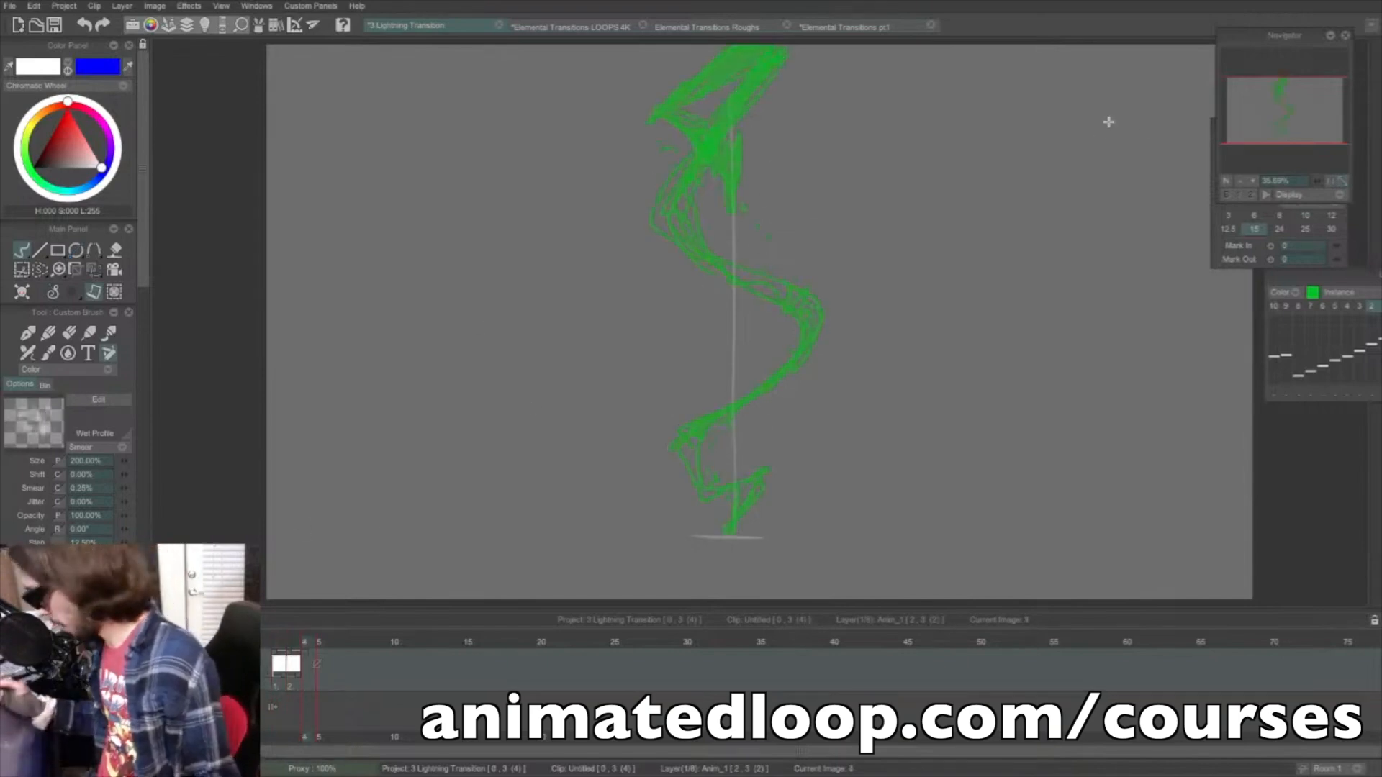
{"action": "mouse_move", "coordinate": [780, 56]}
{"action": "left_mouse_down"}
{"action": "mouse_move", "coordinate": [632, 248]}
{"action": "mouse_move", "coordinate": [702, 156]}
{"action": "mouse_move", "coordinate": [646, 235]}
{"action": "mouse_move", "coordinate": [651, 285]}
{"action": "mouse_move", "coordinate": [720, 290]}
{"action": "left_mouse_up"}
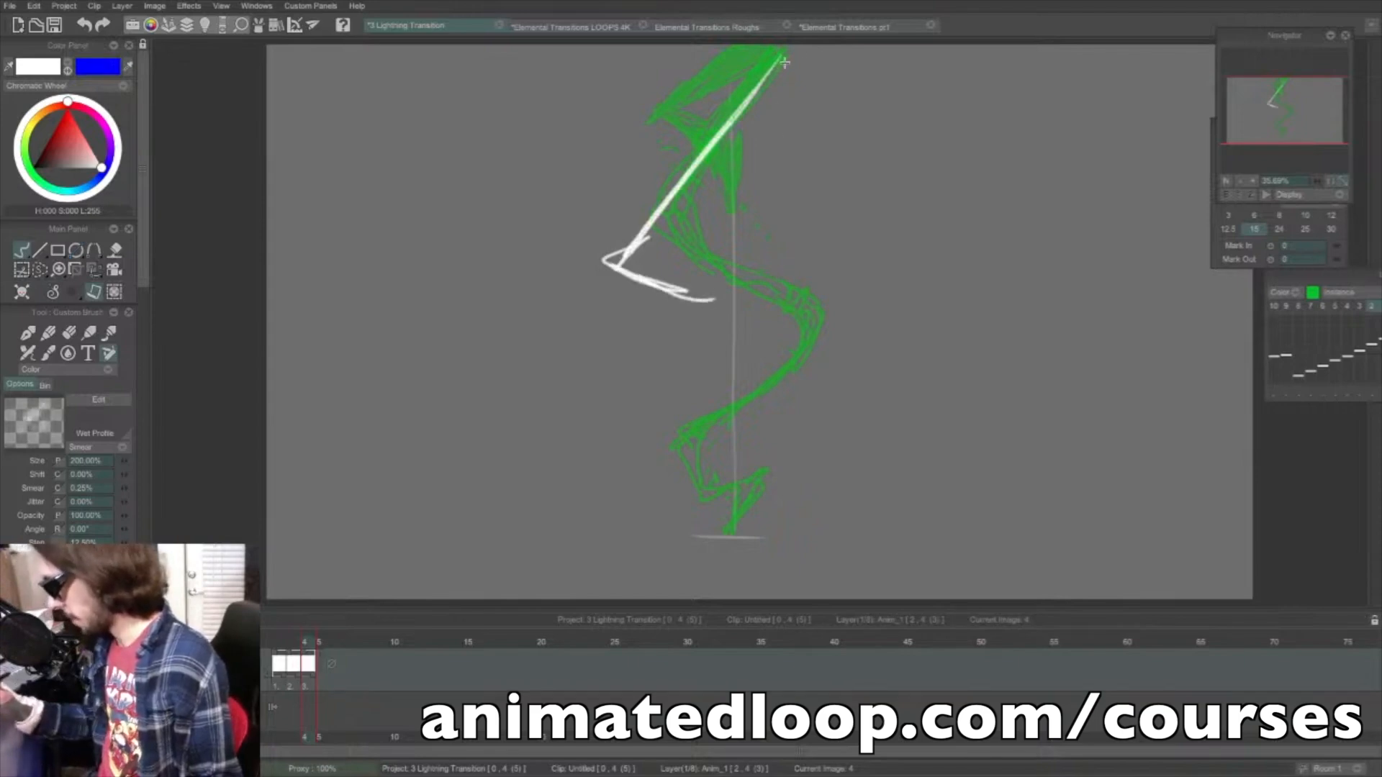
{"action": "mouse_move", "coordinate": [799, 50]}
{"action": "left_mouse_down"}
{"action": "mouse_move", "coordinate": [673, 258]}
{"action": "mouse_move", "coordinate": [788, 308]}
{"action": "mouse_move", "coordinate": [844, 310]}
{"action": "mouse_move", "coordinate": [855, 359]}
{"action": "mouse_move", "coordinate": [748, 389]}
{"action": "mouse_move", "coordinate": [843, 364]}
{"action": "mouse_move", "coordinate": [639, 463]}
{"action": "mouse_move", "coordinate": [754, 493]}
{"action": "mouse_move", "coordinate": [785, 478]}
{"action": "mouse_move", "coordinate": [746, 535]}
{"action": "mouse_move", "coordinate": [749, 490]}
{"action": "mouse_move", "coordinate": [677, 460]}
{"action": "mouse_move", "coordinate": [823, 325]}
{"action": "mouse_move", "coordinate": [820, 347]}
{"action": "mouse_move", "coordinate": [839, 310]}
{"action": "mouse_move", "coordinate": [837, 331]}
{"action": "mouse_move", "coordinate": [776, 303]}
{"action": "mouse_move", "coordinate": [663, 303]}
{"action": "mouse_move", "coordinate": [621, 265]}
{"action": "mouse_move", "coordinate": [778, 90]}
{"action": "mouse_move", "coordinate": [679, 214]}
{"action": "mouse_move", "coordinate": [732, 302]}
{"action": "mouse_move", "coordinate": [823, 294]}
{"action": "left_mouse_up"}
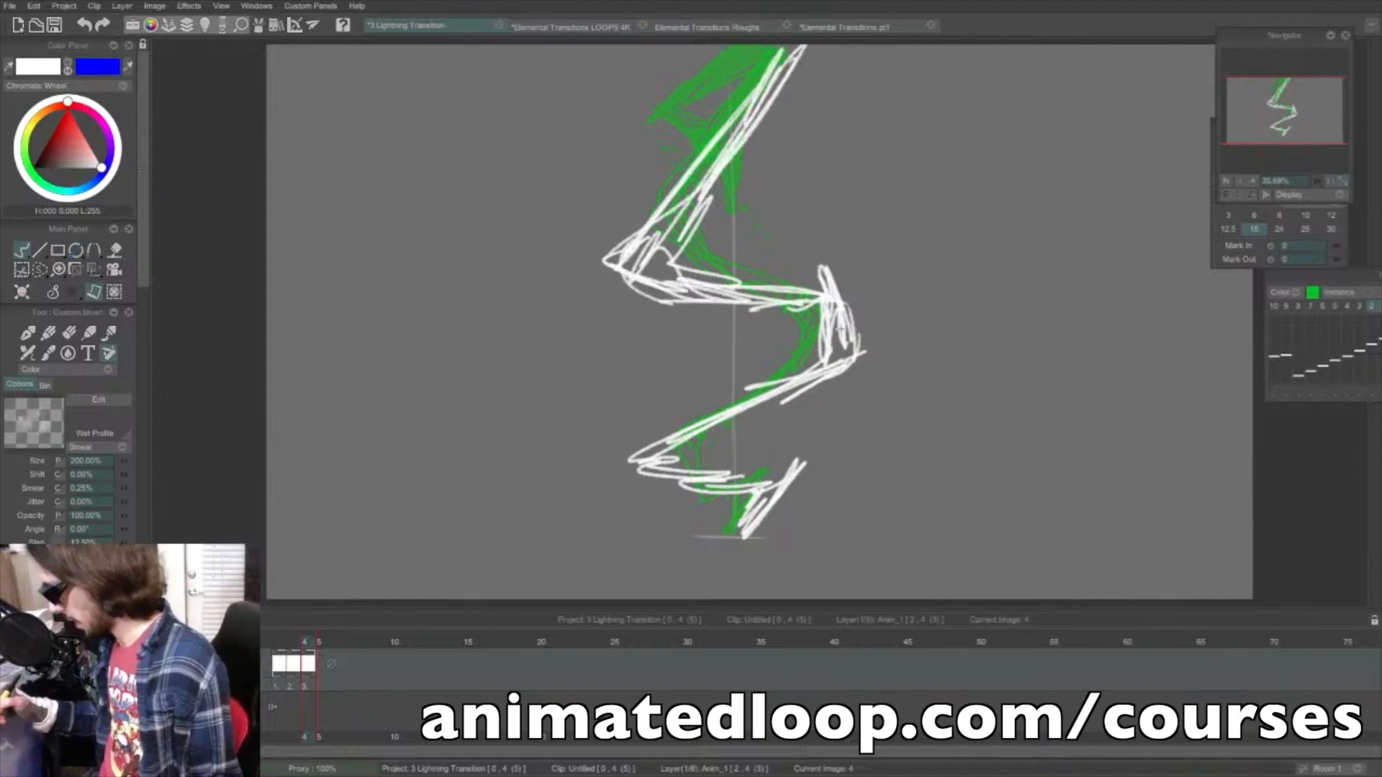
- Erase and redraw the wide bolt's lower diagonal and lower left bend as a smoother, thicker curve
{"action": "mouse_move", "coordinate": [770, 385]}
{"action": "left_mouse_down"}
{"action": "mouse_move", "coordinate": [656, 445]}
{"action": "mouse_move", "coordinate": [783, 416]}
{"action": "mouse_move", "coordinate": [624, 472]}
{"action": "mouse_move", "coordinate": [651, 442]}
{"action": "left_mouse_up"}
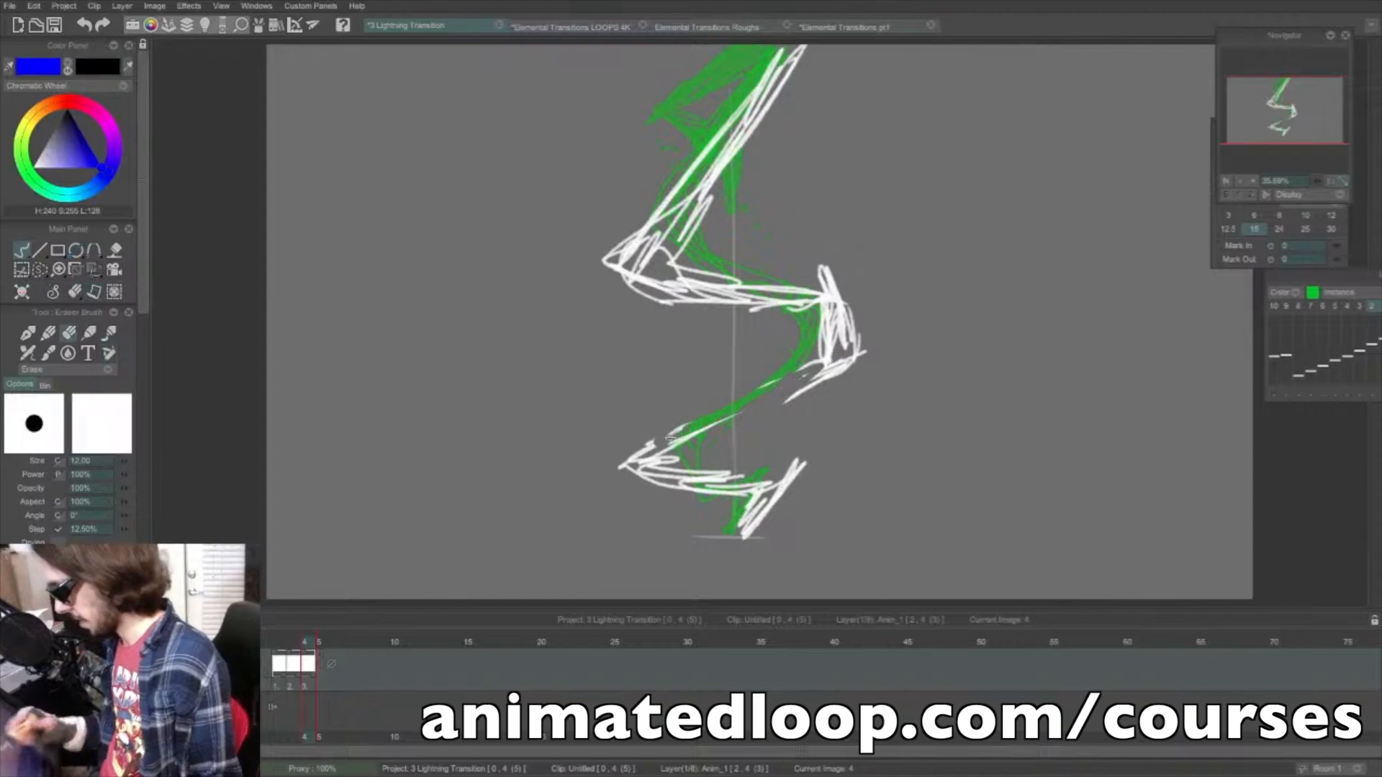
{"action": "key", "text": "b"}
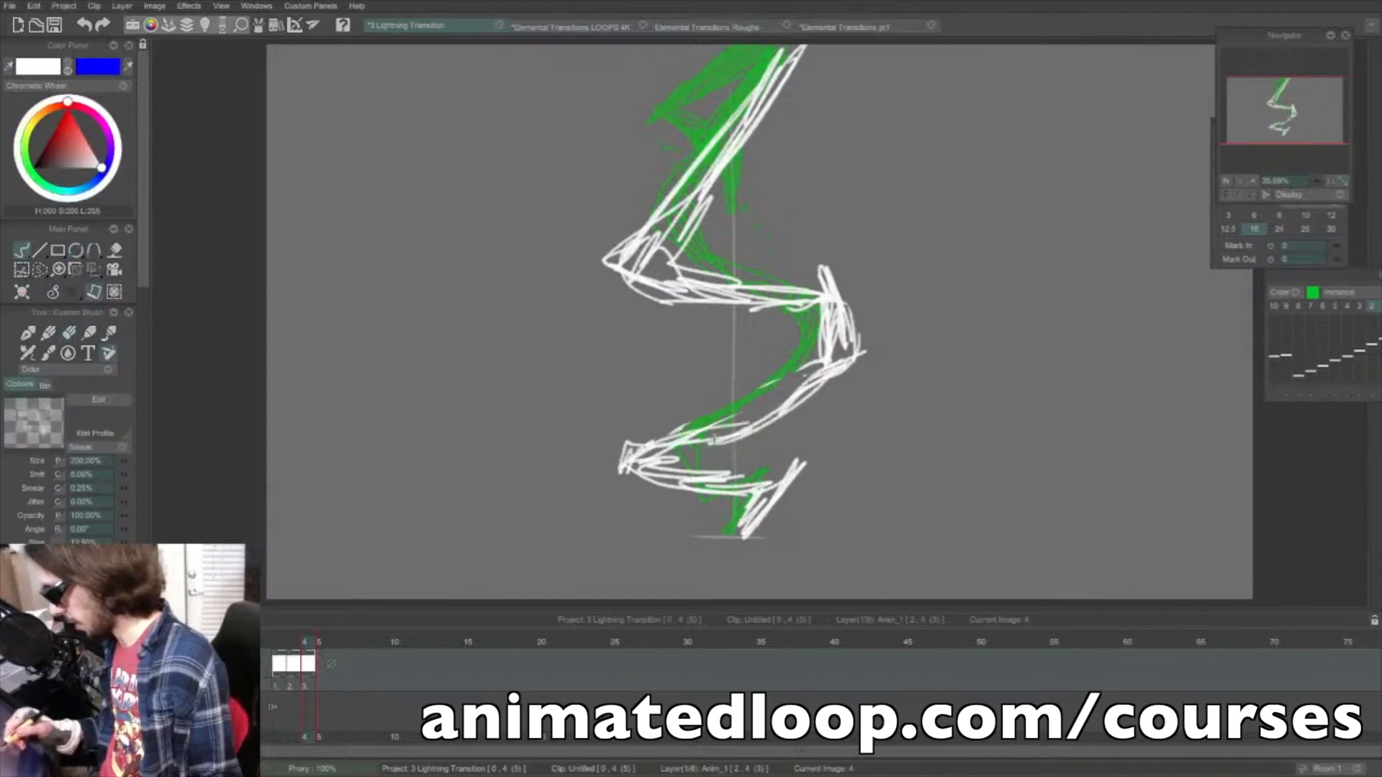
{"action": "left_click_drag", "start_coordinate": [752, 425], "coordinate": [620, 442]}
{"action": "mouse_move", "coordinate": [635, 463]}
{"action": "left_mouse_down"}
{"action": "mouse_move", "coordinate": [671, 479]}
{"action": "mouse_move", "coordinate": [761, 481]}
{"action": "left_mouse_up"}
{"action": "left_click_drag", "start_coordinate": [704, 434], "coordinate": [785, 409]}
{"action": "left_click_drag", "start_coordinate": [612, 439], "coordinate": [690, 486]}
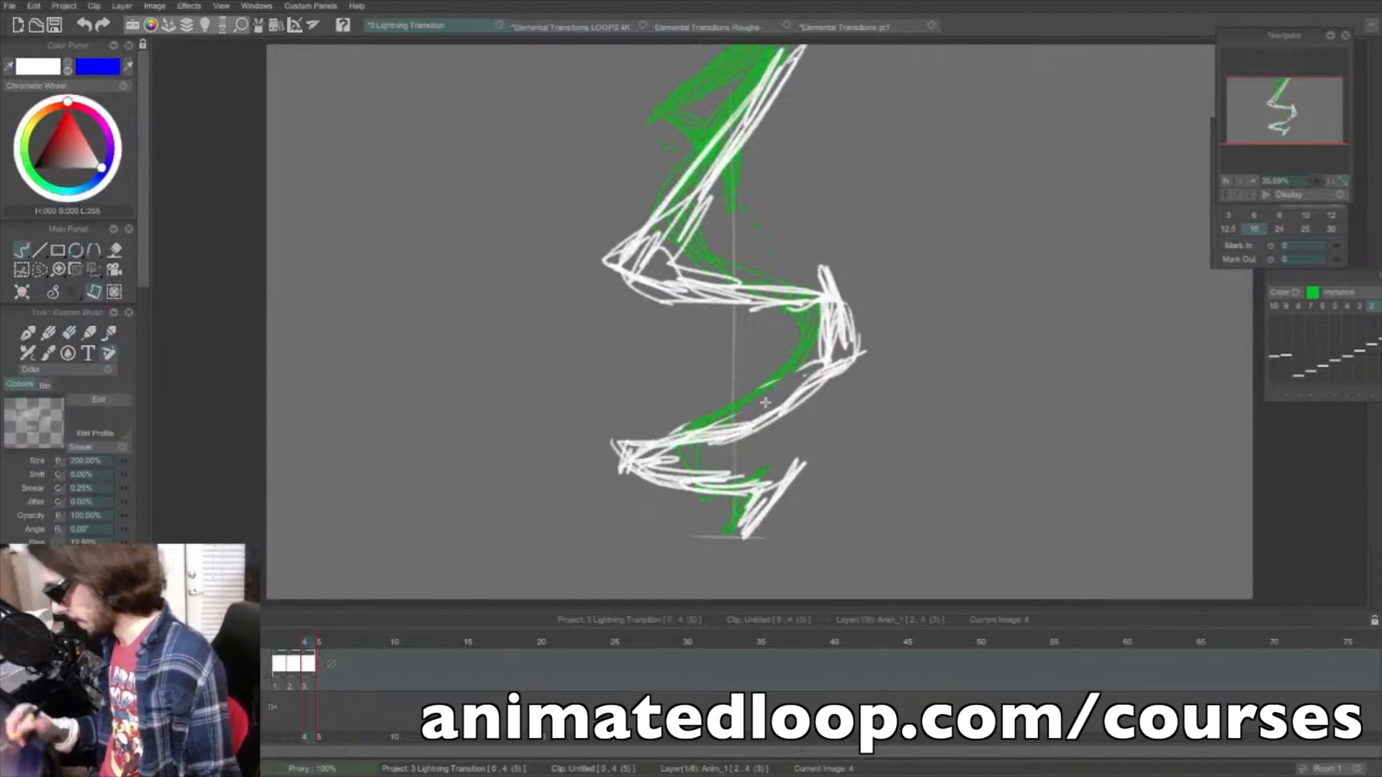
- Thicken the wide bolt's upper left and right bends and the segments joining them with additional white strokes
{"action": "mouse_move", "coordinate": [796, 404]}
{"action": "left_mouse_down"}
{"action": "mouse_move", "coordinate": [842, 287]}
{"action": "mouse_move", "coordinate": [612, 260]}
{"action": "mouse_move", "coordinate": [637, 286]}
{"action": "left_mouse_up"}
{"action": "mouse_move", "coordinate": [623, 205]}
{"action": "left_mouse_down"}
{"action": "mouse_move", "coordinate": [630, 238]}
{"action": "mouse_move", "coordinate": [786, 49]}
{"action": "mouse_move", "coordinate": [633, 265]}
{"action": "left_mouse_up"}
{"action": "mouse_move", "coordinate": [634, 282]}
{"action": "left_mouse_down"}
{"action": "mouse_move", "coordinate": [828, 291]}
{"action": "mouse_move", "coordinate": [861, 355]}
{"action": "left_mouse_up"}
{"action": "left_click_drag", "start_coordinate": [856, 361], "coordinate": [712, 441]}
- Fill the frame after the wide bolt with solid white as a full-screen flash
{"action": "left_click", "coordinate": [115, 251]}
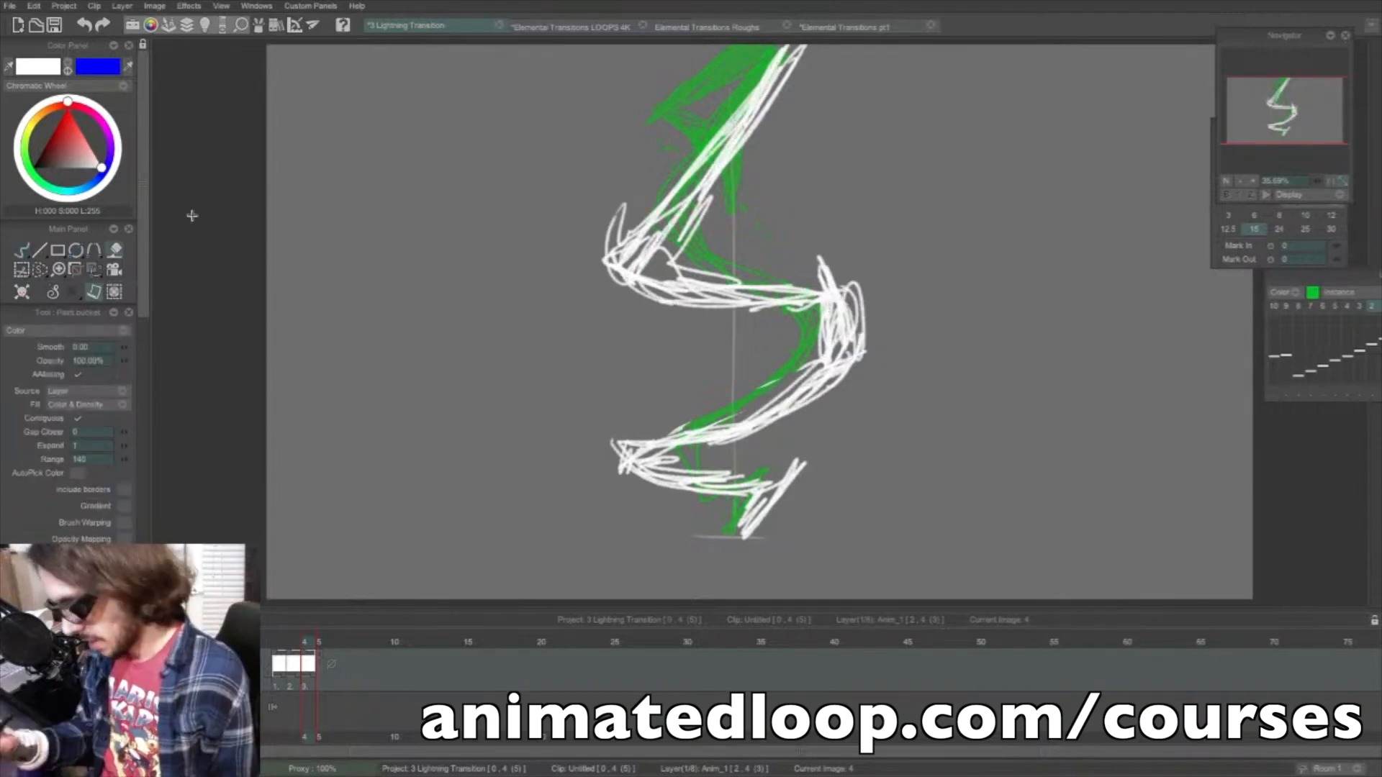
{"action": "key", "text": "Right"}
{"action": "left_click", "coordinate": [876, 327]}
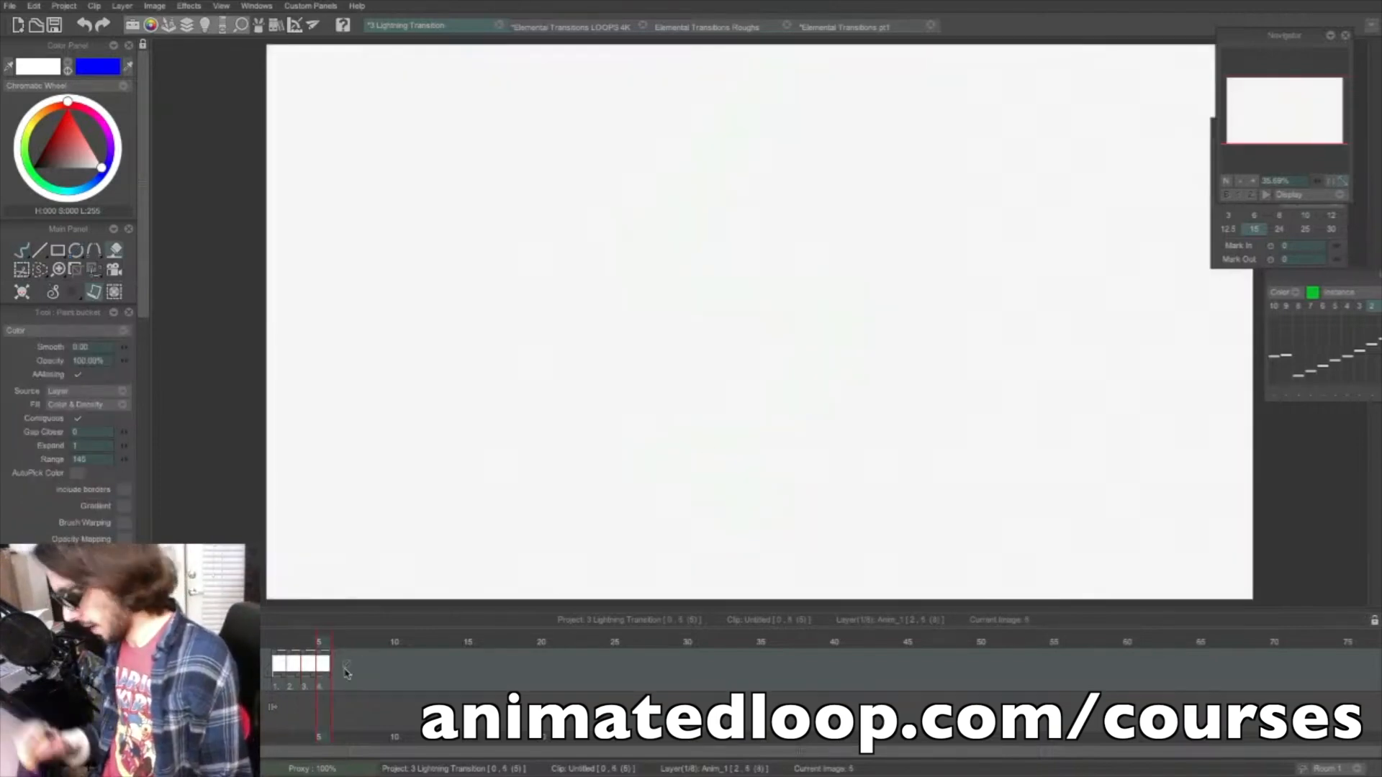
{"action": "left_click_drag", "start_coordinate": [271, 647], "coordinate": [331, 645]}
- On the frame after the white flash, sketch an angular white zigzag bolt bending in the opposite direction to the previous one
{"action": "key", "text": "Right"}
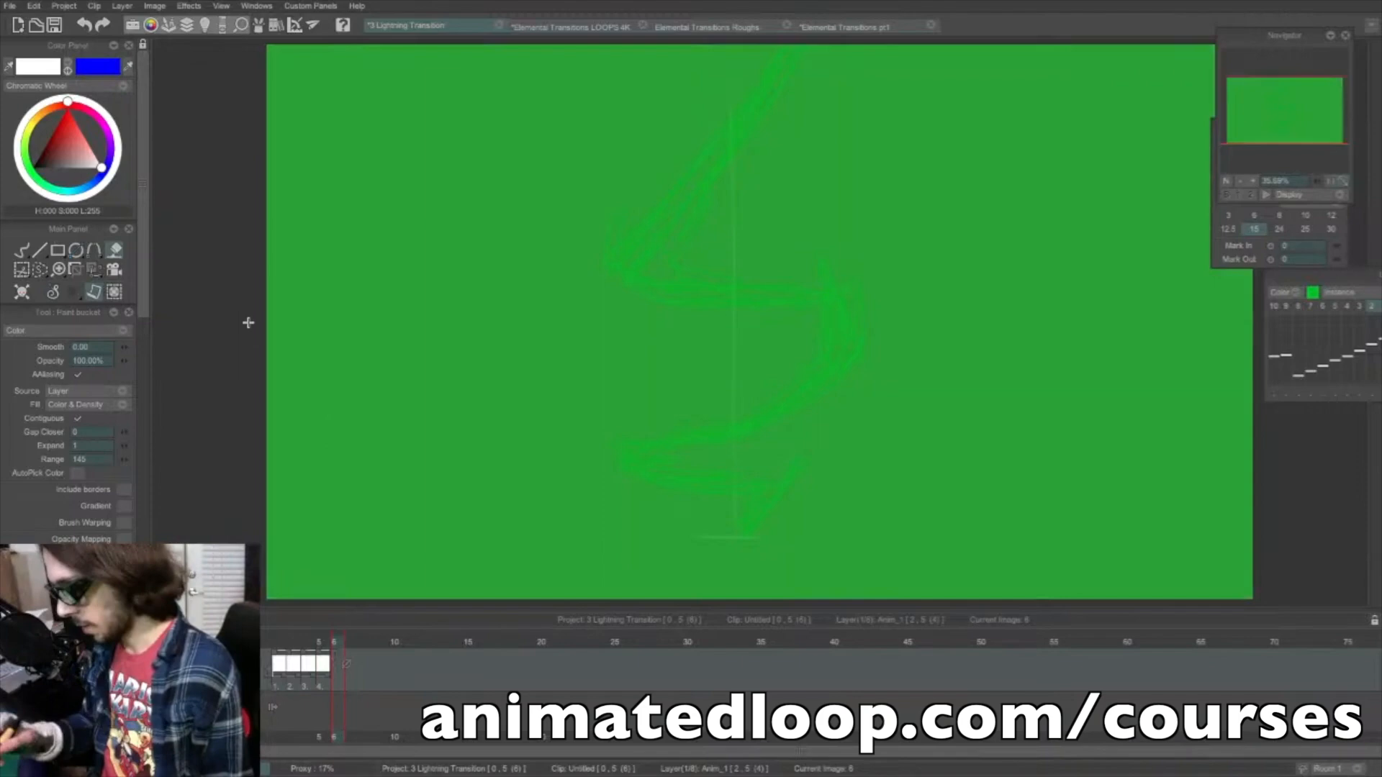
{"action": "left_click", "coordinate": [632, 72]}
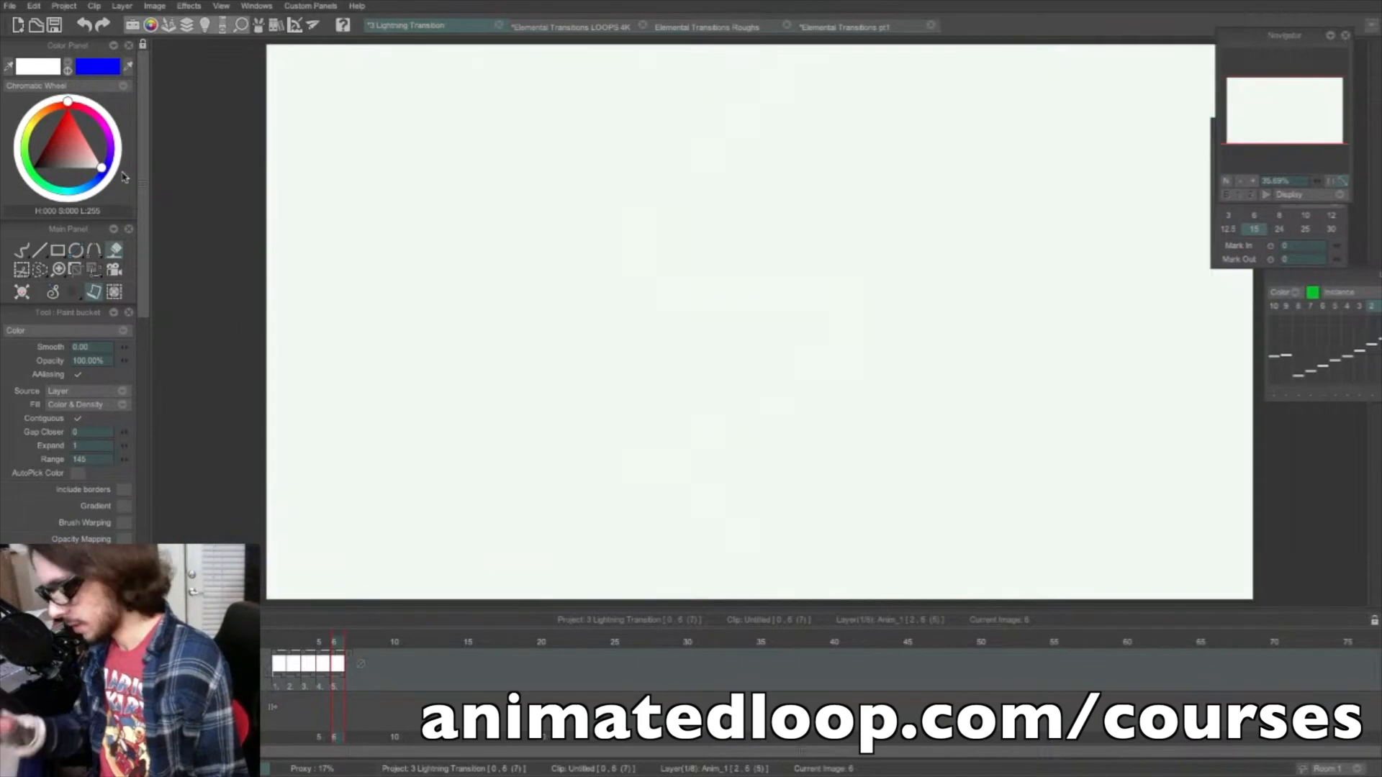
{"action": "key", "text": "ctrl+z"}
{"action": "key", "text": "b"}
{"action": "mouse_move", "coordinate": [644, 63]}
{"action": "left_mouse_down"}
{"action": "mouse_move", "coordinate": [835, 216]}
{"action": "mouse_move", "coordinate": [694, 336]}
{"action": "mouse_move", "coordinate": [633, 365]}
{"action": "mouse_move", "coordinate": [738, 497]}
{"action": "mouse_move", "coordinate": [745, 469]}
{"action": "left_mouse_up"}
{"action": "key", "text": "ctrl+z"}
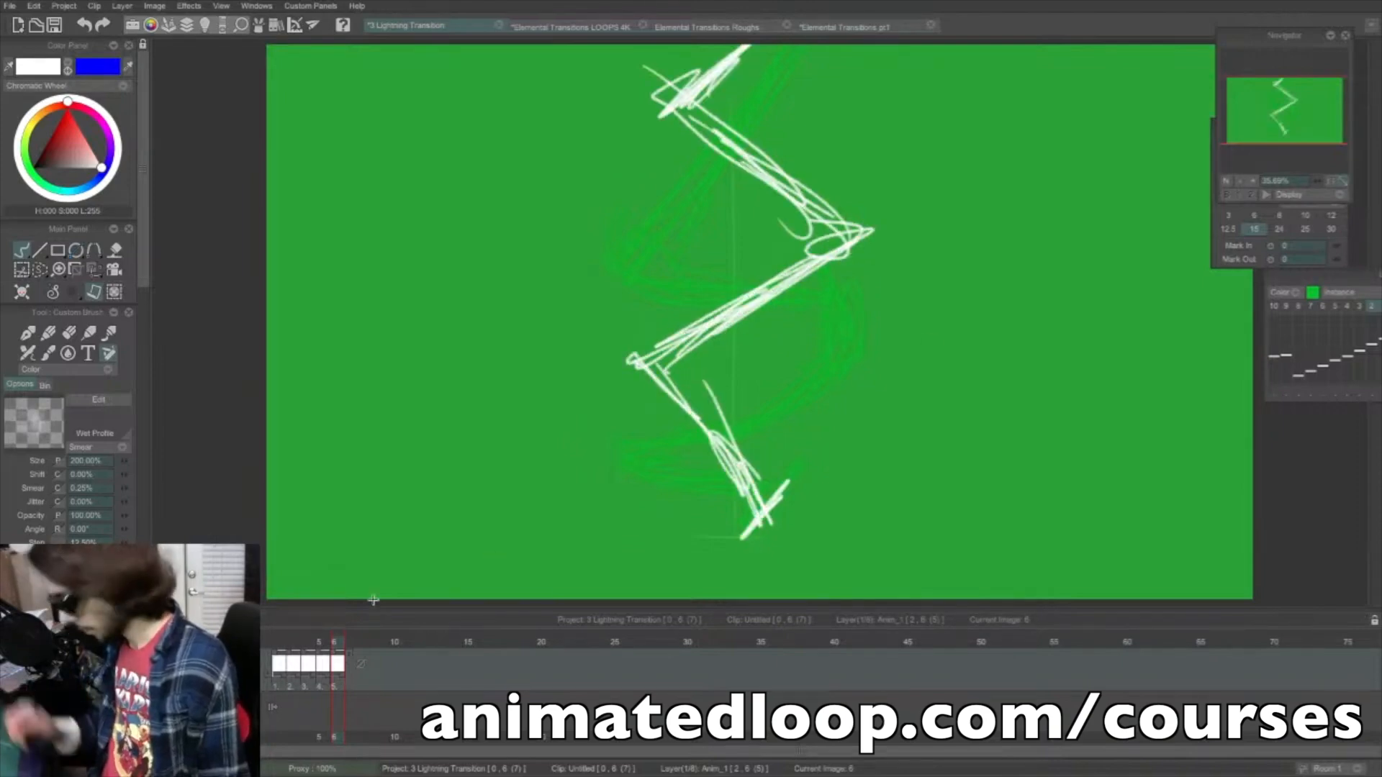
- Step back through the drawn frames to review the sequence of bolt shapes
{"action": "left_click", "coordinate": [325, 714]}
{"action": "key", "text": "Left"}
{"action": "key", "text": "Left"}
{"action": "key", "text": "Left"}
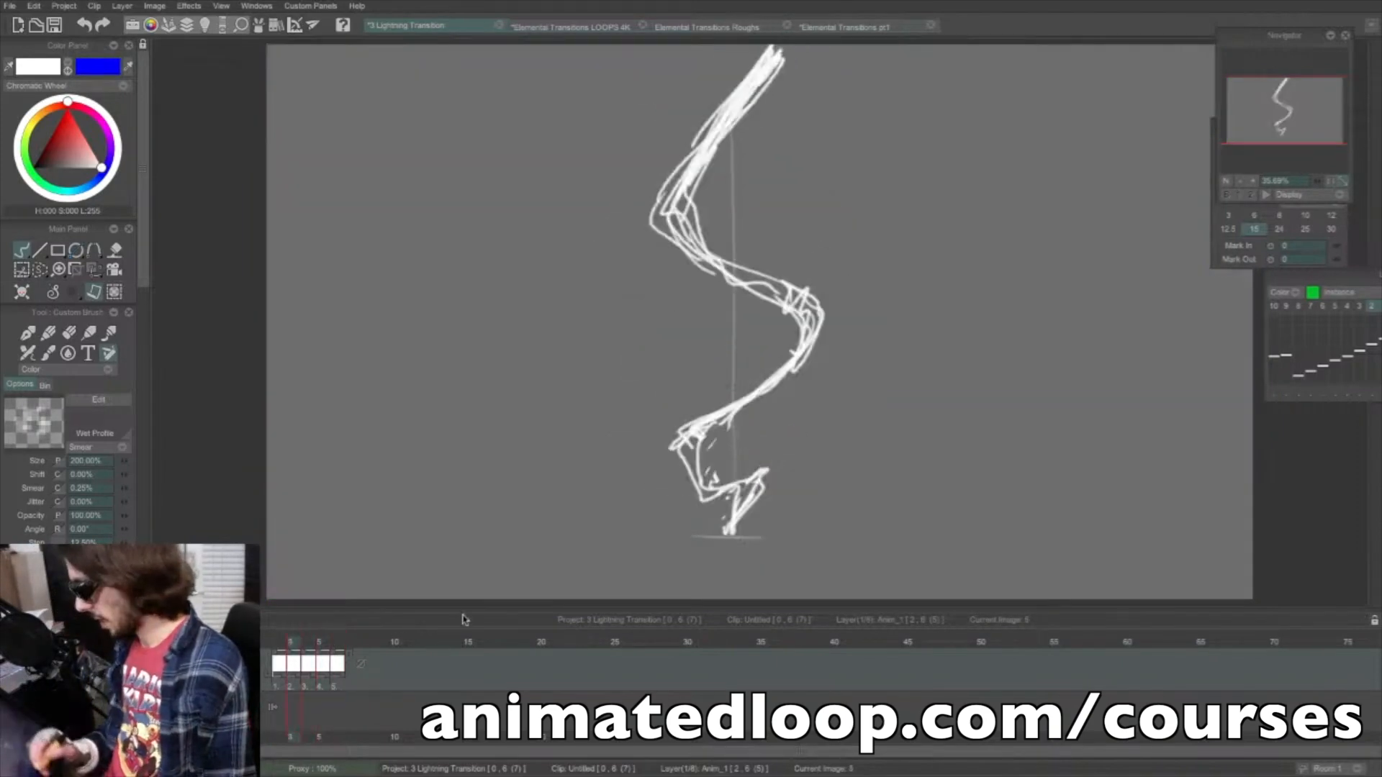
{"action": "key", "text": "Right"}
- Extend the layer by one frame and draw straight vertical strokes through the angular zigzag bolt along the guide to the ground line
{"action": "left_click_drag", "start_coordinate": [280, 644], "coordinate": [344, 666]}
{"action": "key", "text": "Left"}
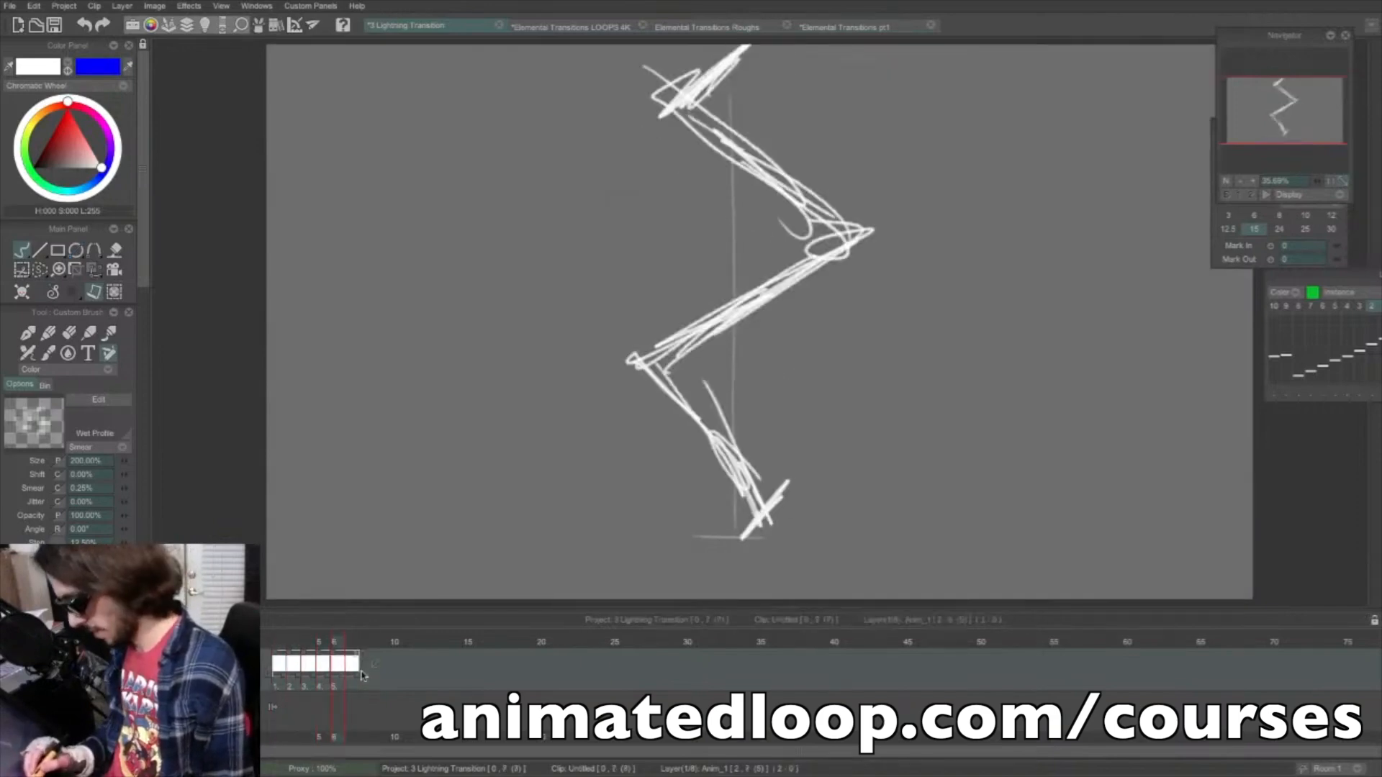
{"action": "key", "text": "Right"}
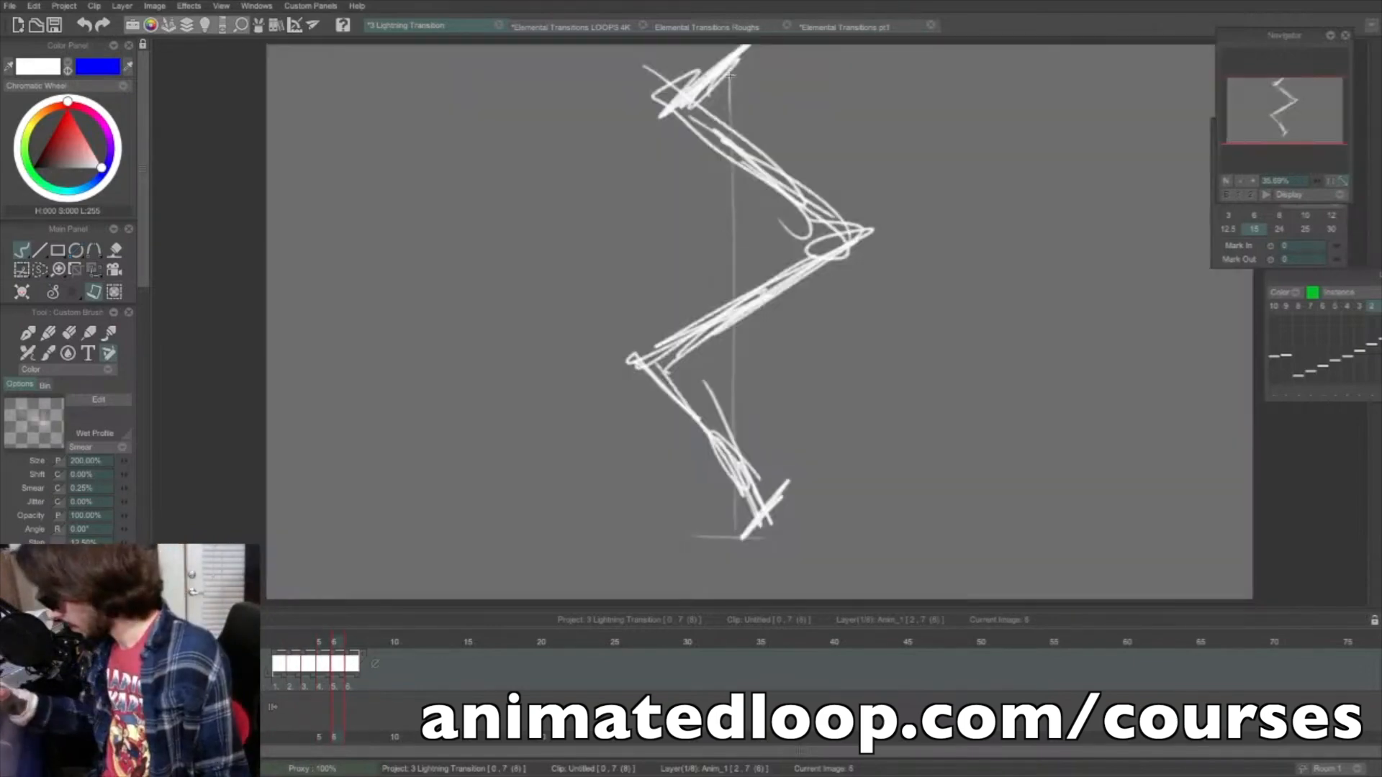
{"action": "mouse_move", "coordinate": [730, 74]}
{"action": "left_mouse_down"}
{"action": "mouse_move", "coordinate": [731, 527]}
{"action": "mouse_move", "coordinate": [730, 72]}
{"action": "mouse_move", "coordinate": [734, 492]}
{"action": "left_mouse_up"}
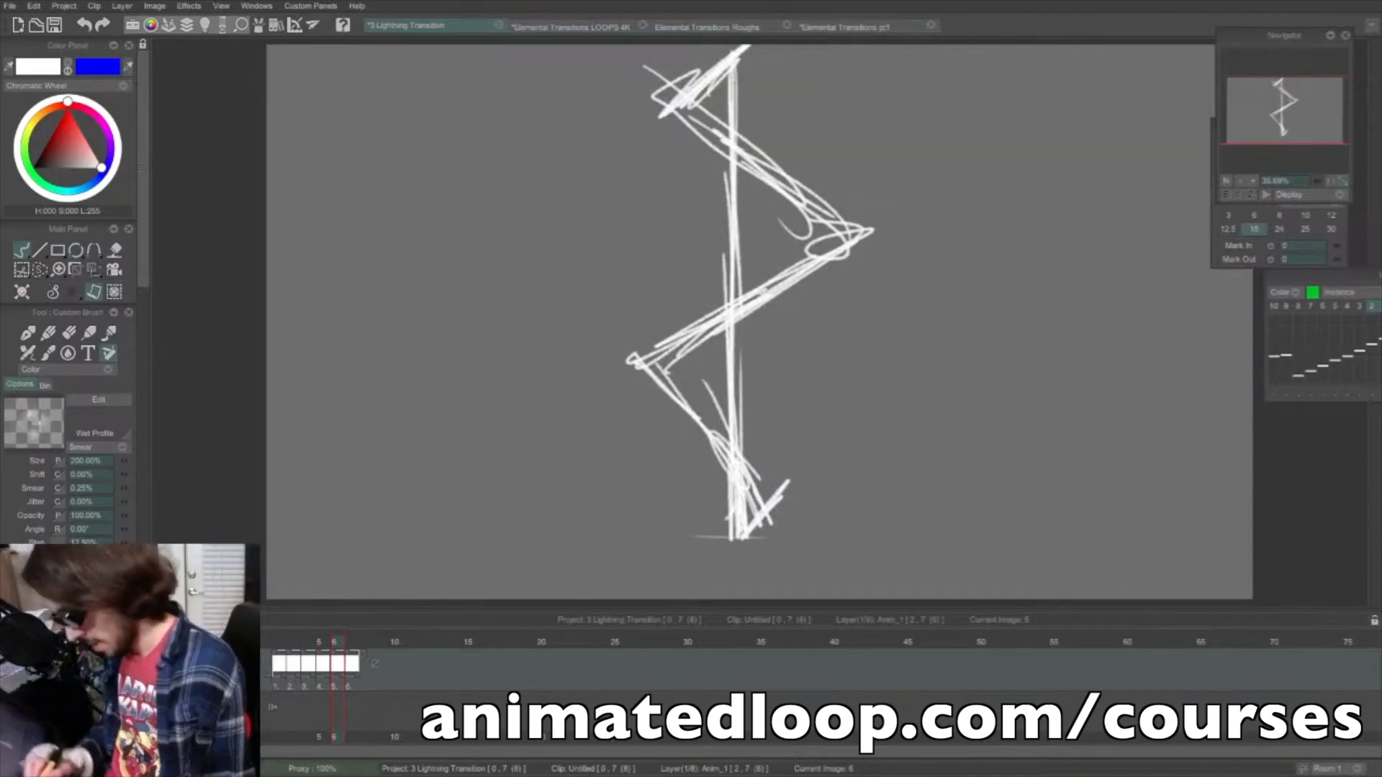
- Undo the straight vertical strokes drawn through the angular zigzag bolt and go to the empty frame after it
{"action": "key", "text": "ctrl+z"}
{"action": "key", "text": "Left"}
{"action": "key", "text": "Right"}
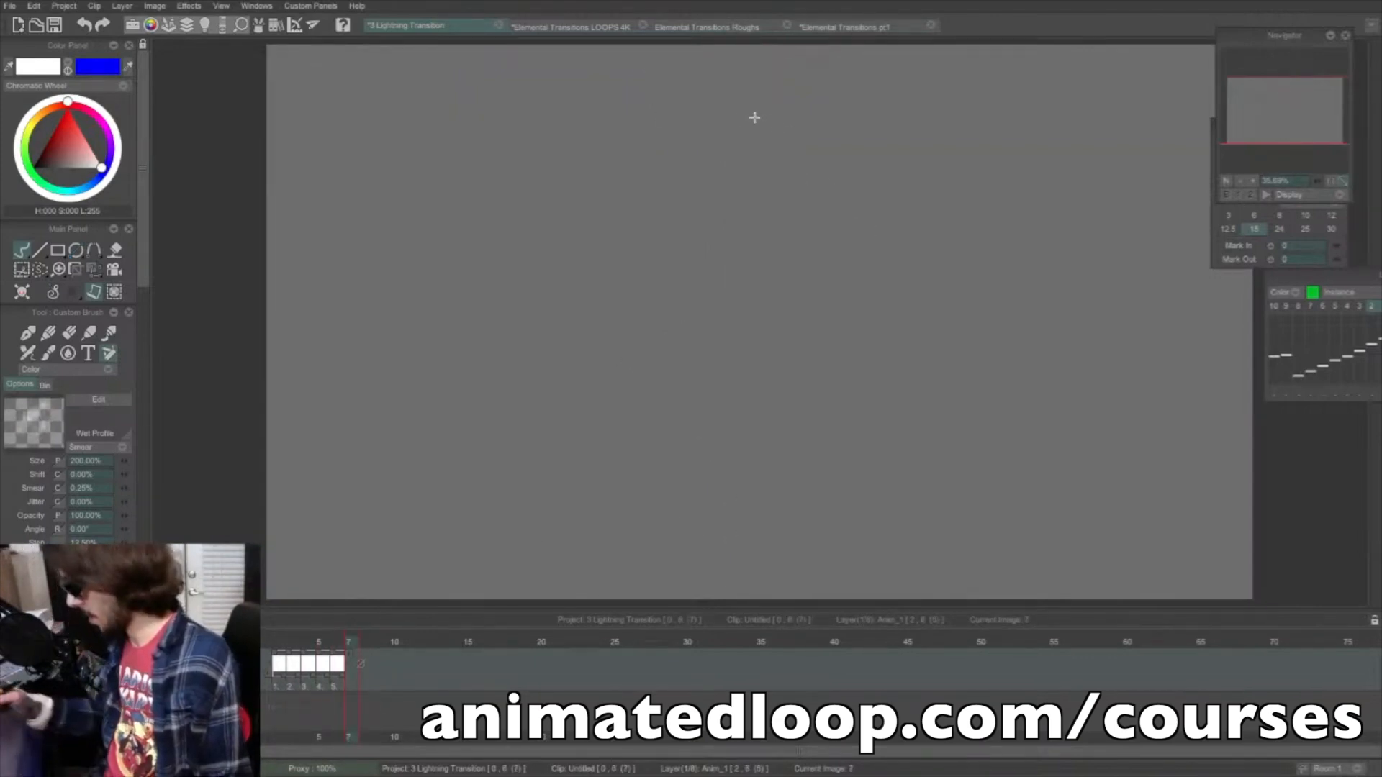
{"action": "key", "text": "Left"}
{"action": "key", "text": "Right"}
- Sketch a tighter, thin white zigzag bolt on frame 7 from the canvas's upper edge downward, comparing it with the previous frame
{"action": "mouse_move", "coordinate": [716, 49]}
{"action": "left_mouse_down"}
{"action": "mouse_move", "coordinate": [626, 102]}
{"action": "mouse_move", "coordinate": [833, 151]}
{"action": "left_mouse_up"}
{"action": "key", "text": "Left"}
{"action": "key", "text": "Right"}
{"action": "mouse_move", "coordinate": [807, 168]}
{"action": "left_mouse_down"}
{"action": "mouse_move", "coordinate": [829, 185]}
{"action": "mouse_move", "coordinate": [727, 226]}
{"action": "left_mouse_up"}
{"action": "key", "text": "Left"}
{"action": "key", "text": "Right"}
{"action": "mouse_move", "coordinate": [799, 200]}
{"action": "left_mouse_down"}
{"action": "mouse_move", "coordinate": [653, 246]}
{"action": "mouse_move", "coordinate": [783, 269]}
{"action": "left_mouse_up"}
{"action": "mouse_move", "coordinate": [760, 286]}
{"action": "left_mouse_down"}
{"action": "mouse_move", "coordinate": [820, 295]}
{"action": "mouse_move", "coordinate": [871, 328]}
{"action": "mouse_move", "coordinate": [655, 418]}
{"action": "left_mouse_up"}
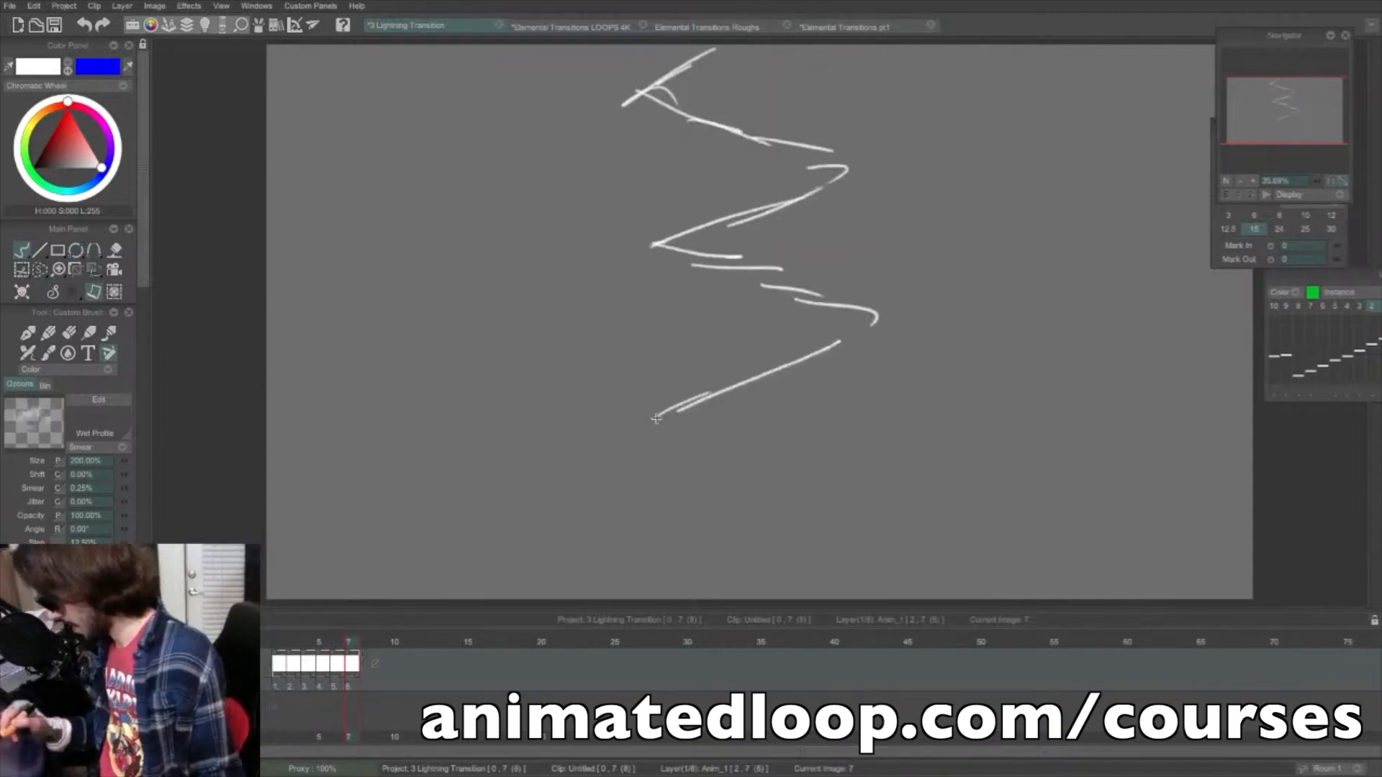
{"action": "key", "text": "Left"}
{"action": "key", "text": "Right"}
- Undo the lower zigzag strokes on frame 7 and draw straight vertical strokes down the centre to the ground
{"action": "key", "text": "ctrl+z"}
{"action": "key", "text": "ctrl+z"}
{"action": "key", "text": "ctrl+z"}
{"action": "key", "text": "Left"}
{"action": "key", "text": "Right"}
{"action": "left_click_drag", "start_coordinate": [732, 85], "coordinate": [737, 404]}
{"action": "left_click_drag", "start_coordinate": [734, 312], "coordinate": [741, 496]}
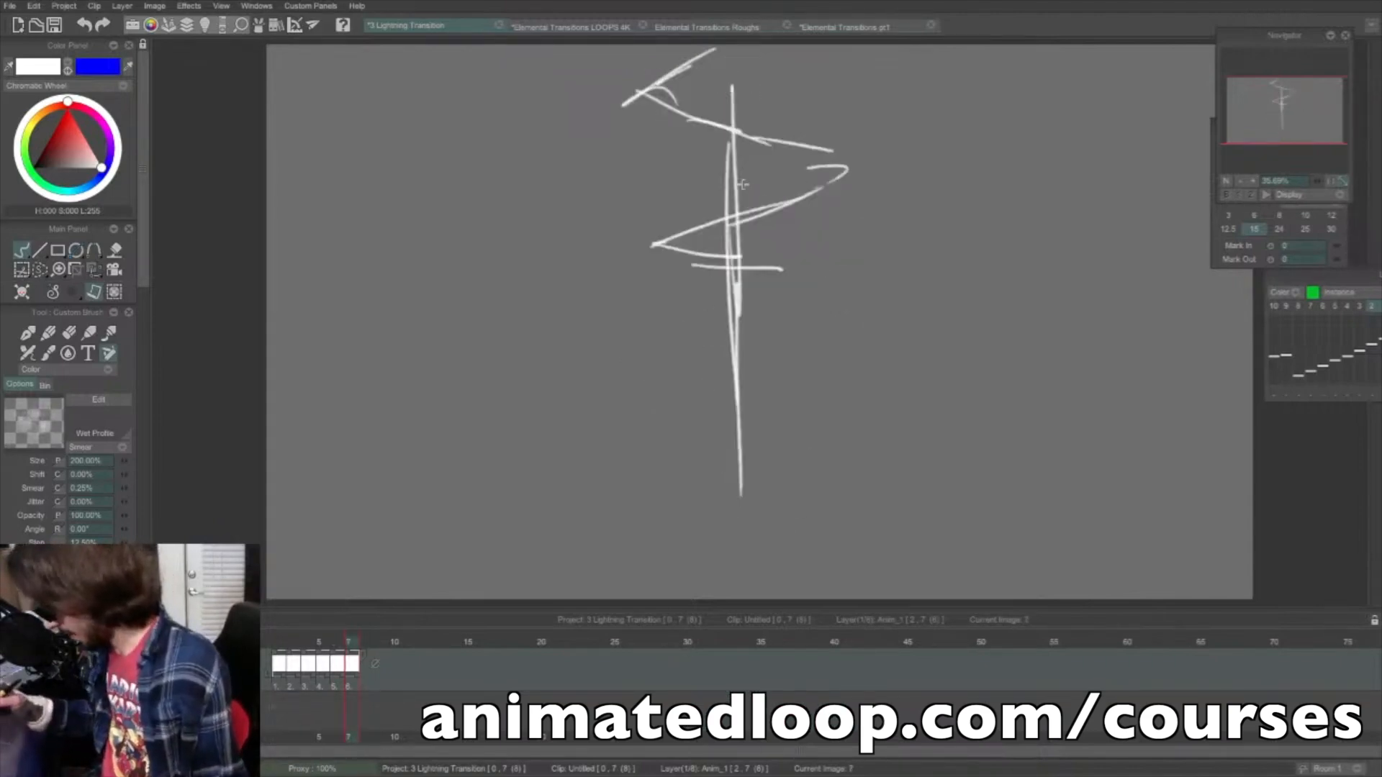
{"action": "left_click_drag", "start_coordinate": [729, 144], "coordinate": [740, 475]}
{"action": "left_click_drag", "start_coordinate": [737, 349], "coordinate": [739, 531]}
- Sketch pointed splash shapes on both sides of the vertical strike's base on frame 7, checking against the neighbouring frames
{"action": "key", "text": "Left"}
{"action": "key", "text": "Right"}
{"action": "key", "text": "Left"}
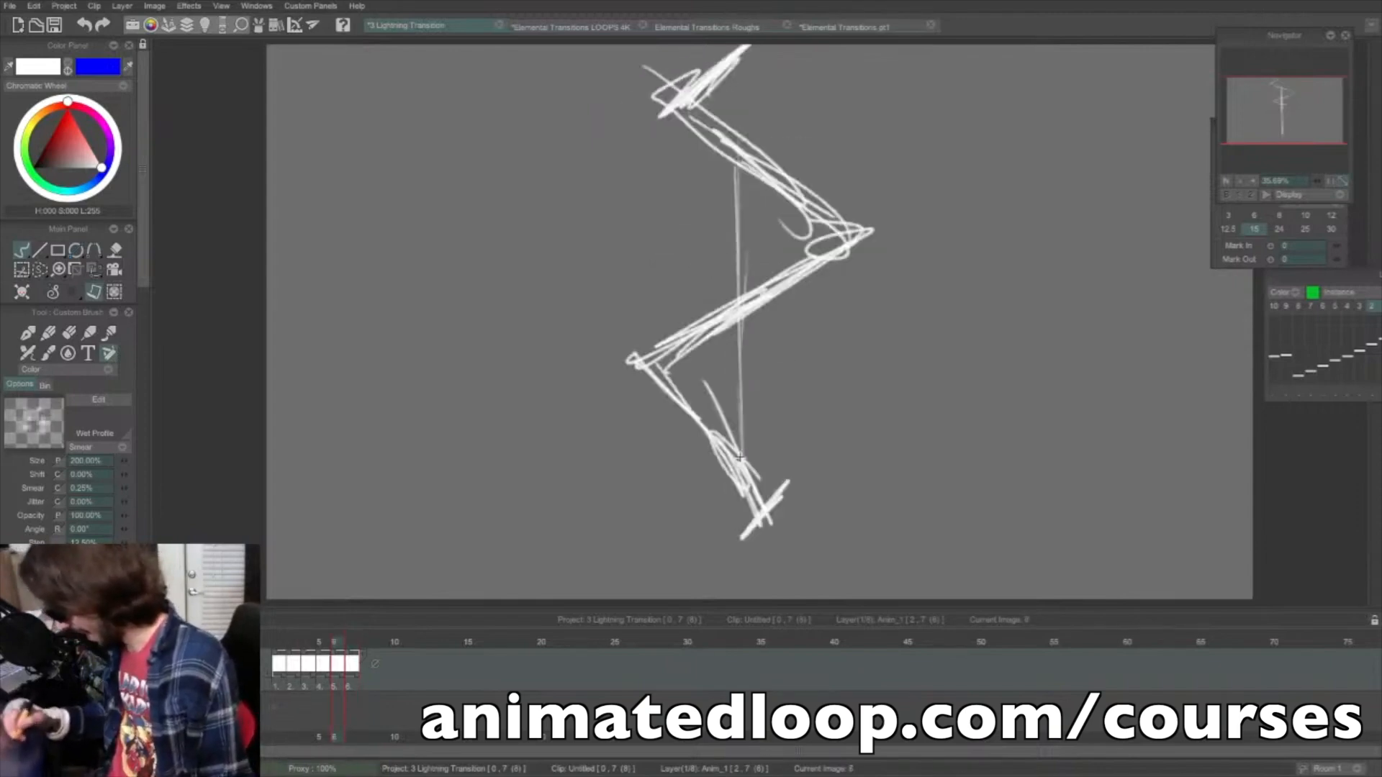
{"action": "key", "text": "Right"}
{"action": "mouse_move", "coordinate": [684, 486]}
{"action": "left_mouse_down"}
{"action": "mouse_move", "coordinate": [790, 498]}
{"action": "mouse_move", "coordinate": [784, 452]}
{"action": "mouse_move", "coordinate": [809, 454]}
{"action": "mouse_move", "coordinate": [792, 507]}
{"action": "mouse_move", "coordinate": [673, 472]}
{"action": "mouse_move", "coordinate": [670, 507]}
{"action": "mouse_move", "coordinate": [716, 532]}
{"action": "left_mouse_up"}
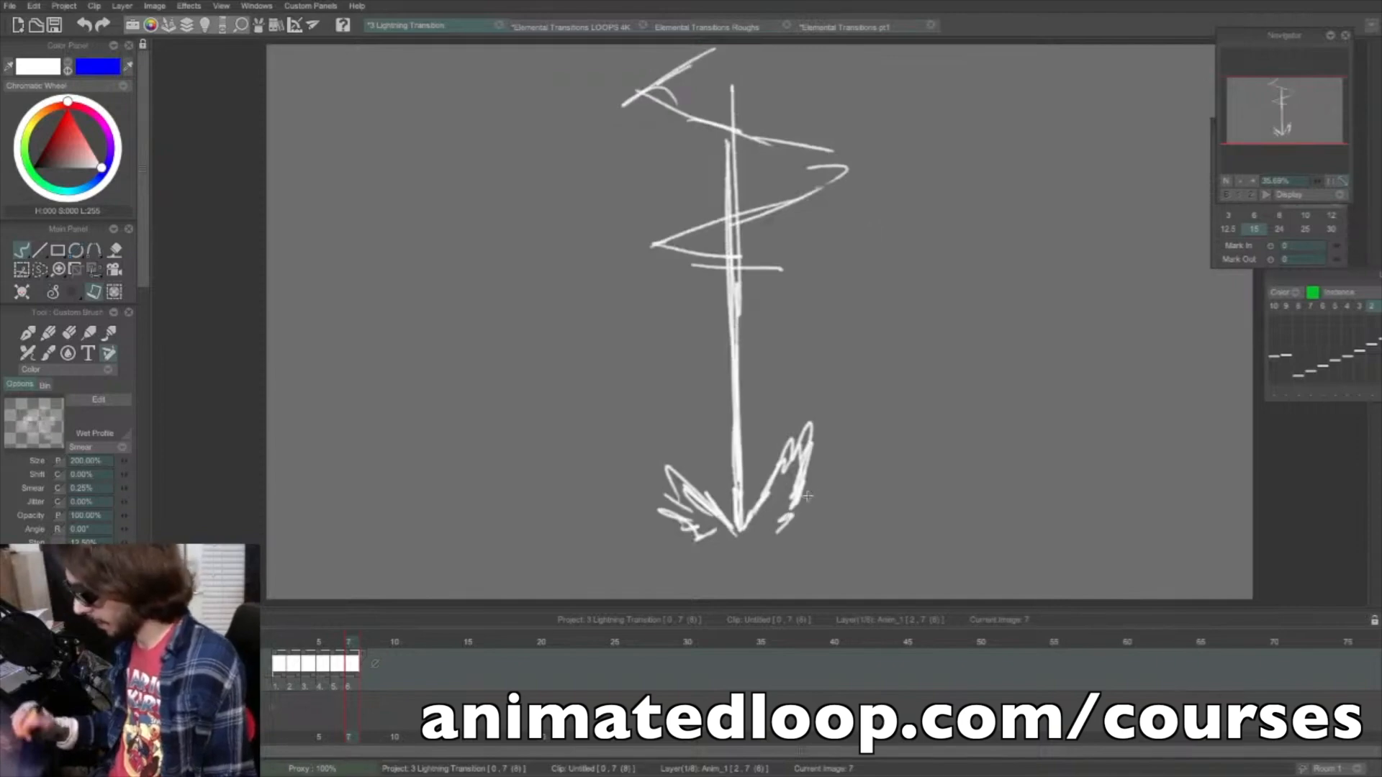
{"action": "key", "text": "Right"}
{"action": "key", "text": "Left"}
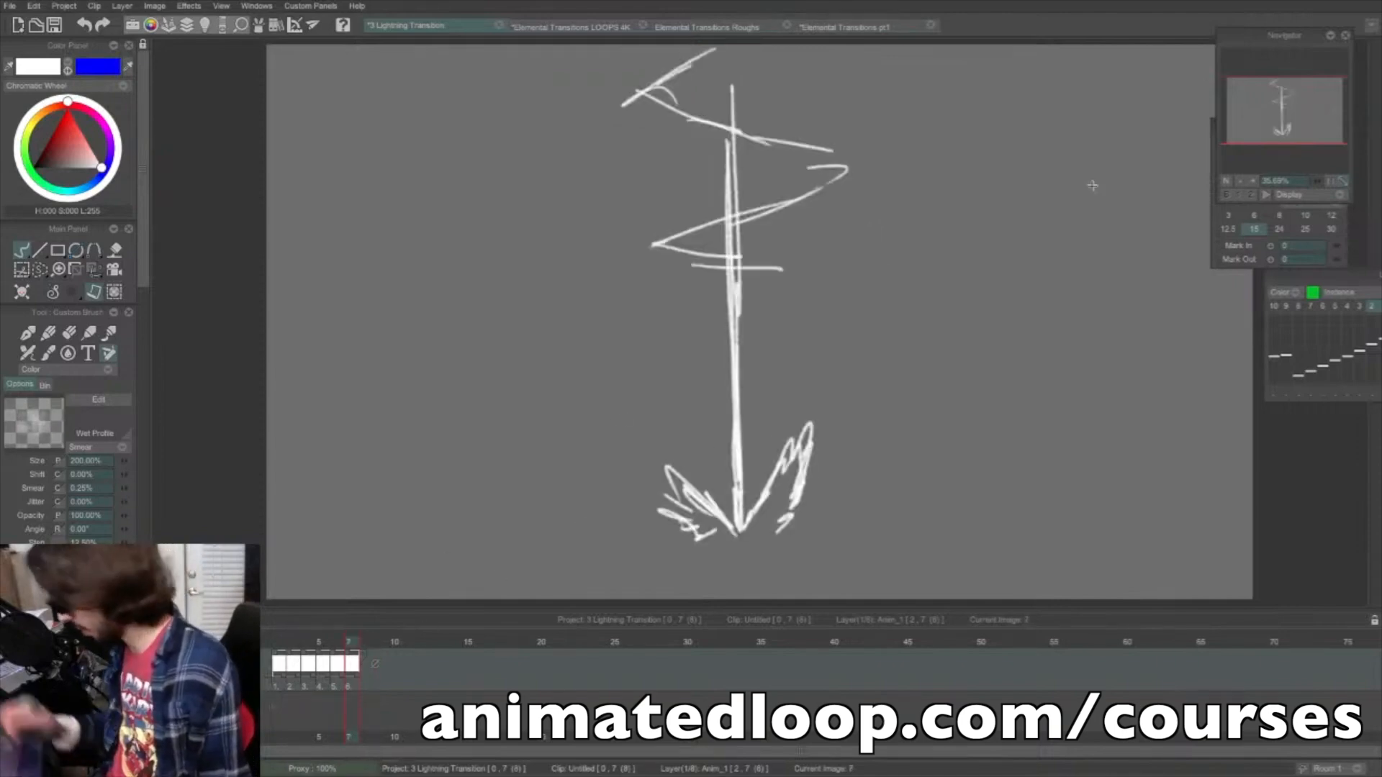
- Bring the Light Table into full view, turn it on and disable the second previous frame
{"action": "left_click_drag", "start_coordinate": [1269, 38], "coordinate": [1227, 23]}
{"action": "left_click", "coordinate": [1280, 260]}
{"action": "left_click_drag", "start_coordinate": [1298, 274], "coordinate": [1069, 248]}
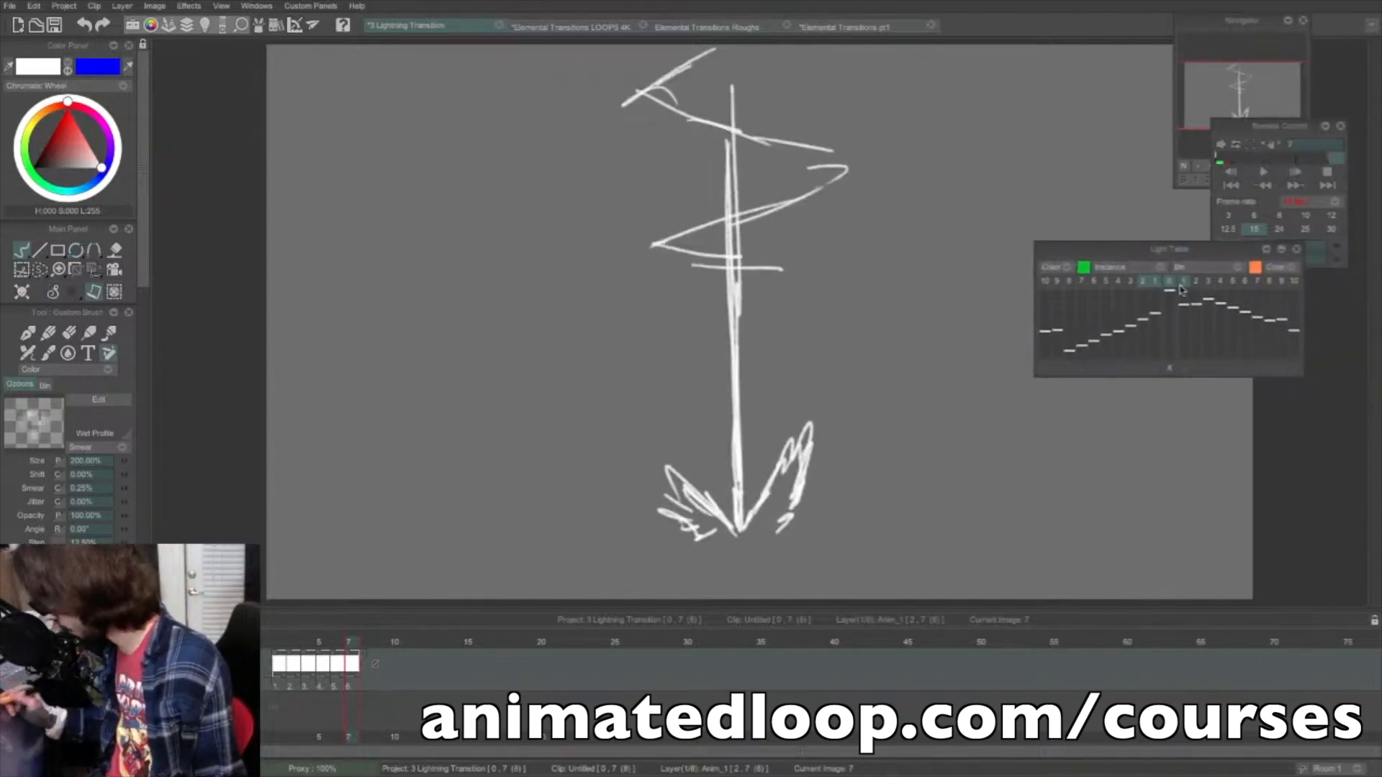
{"action": "left_click_drag", "start_coordinate": [1173, 251], "coordinate": [1195, 242]}
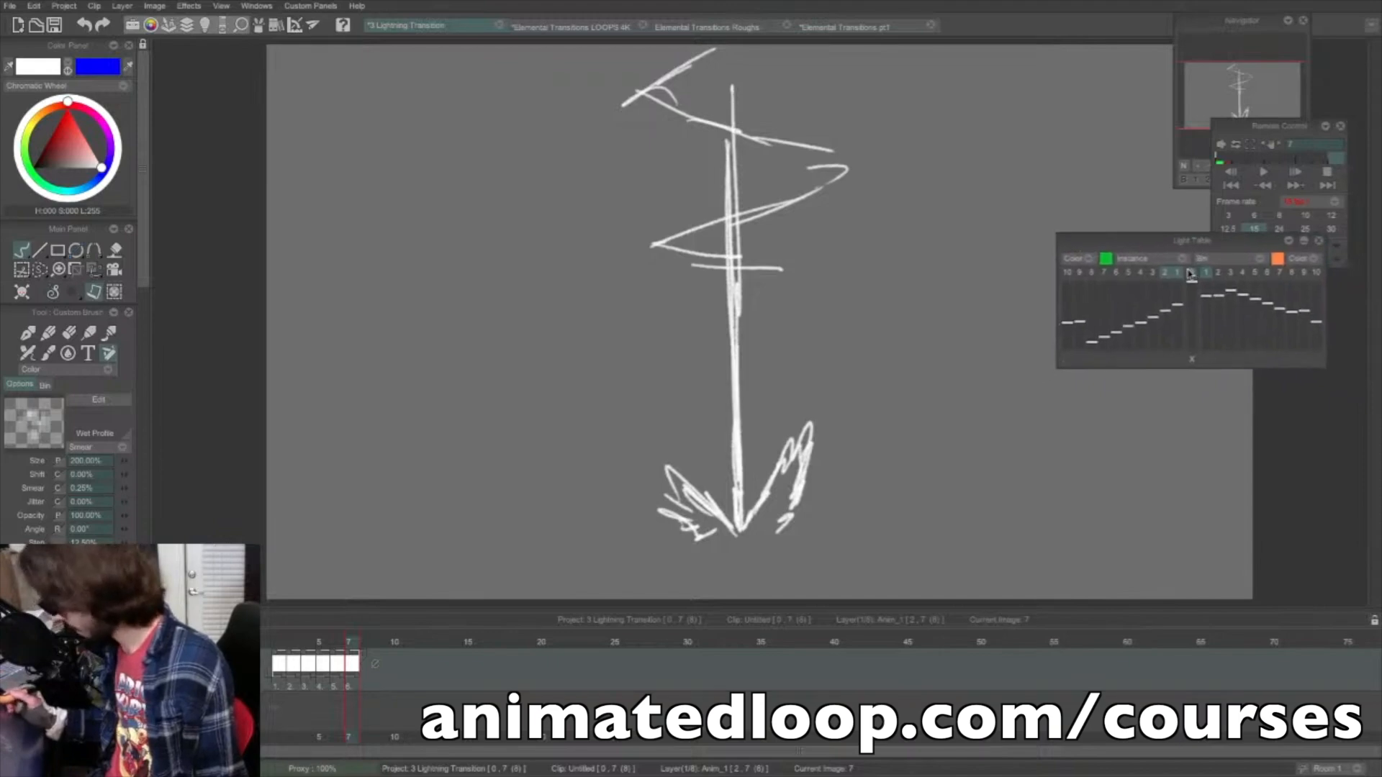
{"action": "key", "text": "l"}
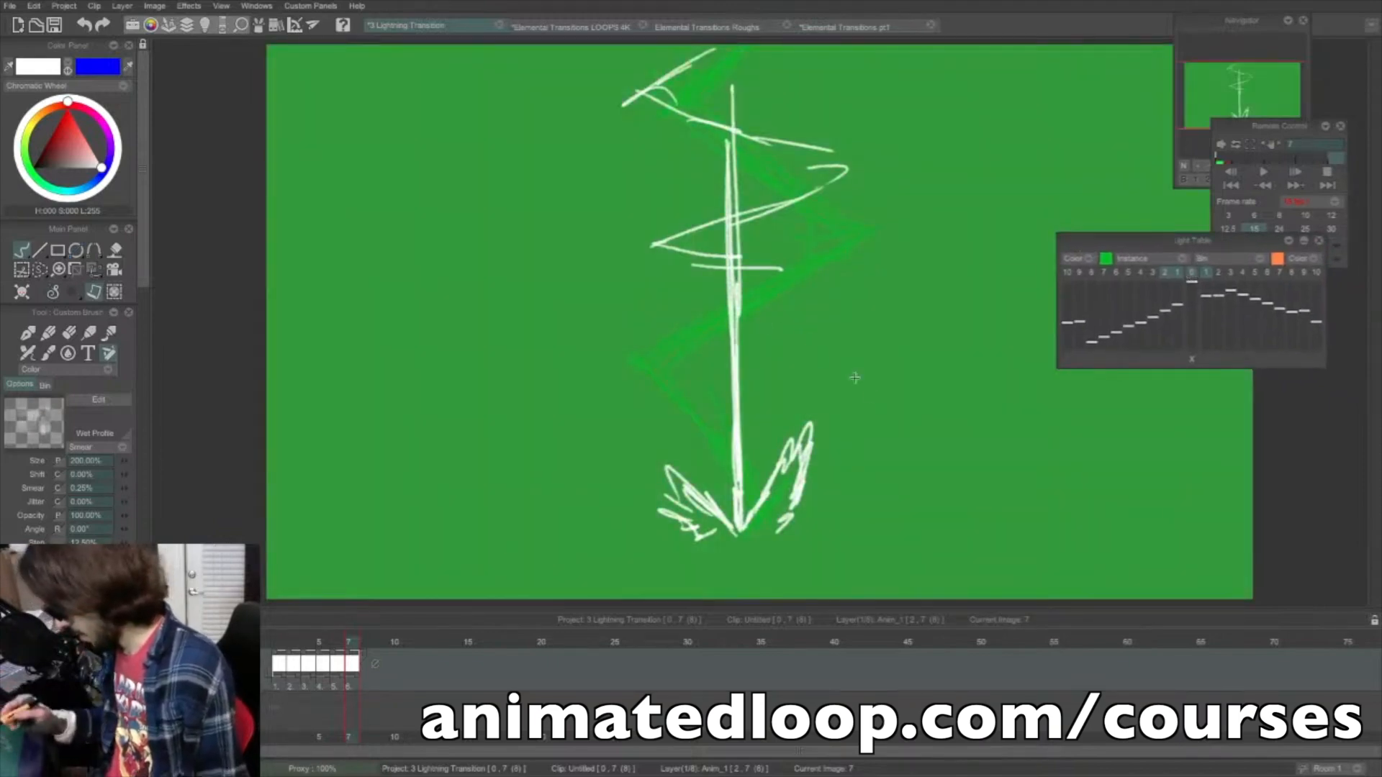
{"action": "left_click", "coordinate": [1165, 272]}
- On frame 8, outline larger, spreading splash shapes on both sides of the strike's base
{"action": "key", "text": "Right"}
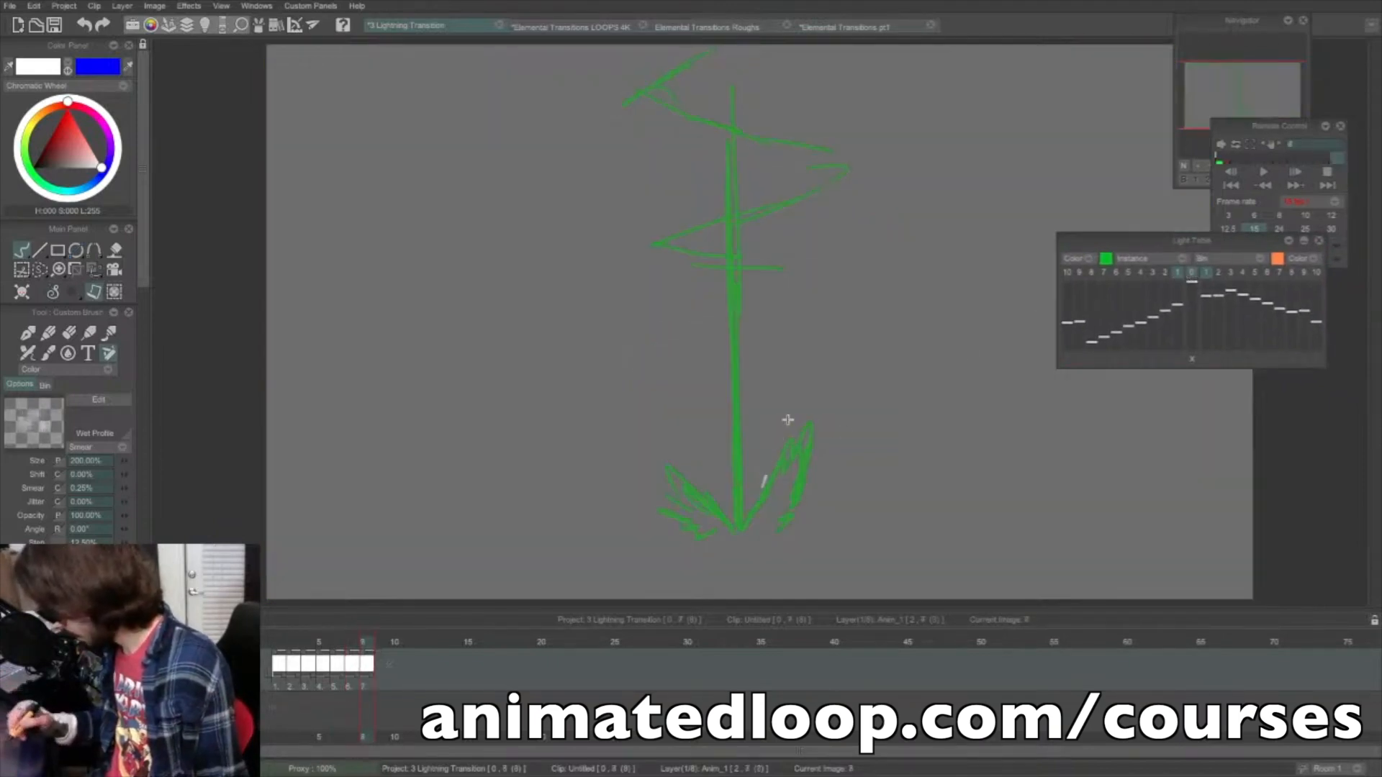
{"action": "mouse_move", "coordinate": [764, 485]}
{"action": "left_mouse_down"}
{"action": "mouse_move", "coordinate": [821, 418]}
{"action": "mouse_move", "coordinate": [851, 457]}
{"action": "mouse_move", "coordinate": [831, 483]}
{"action": "left_mouse_up"}
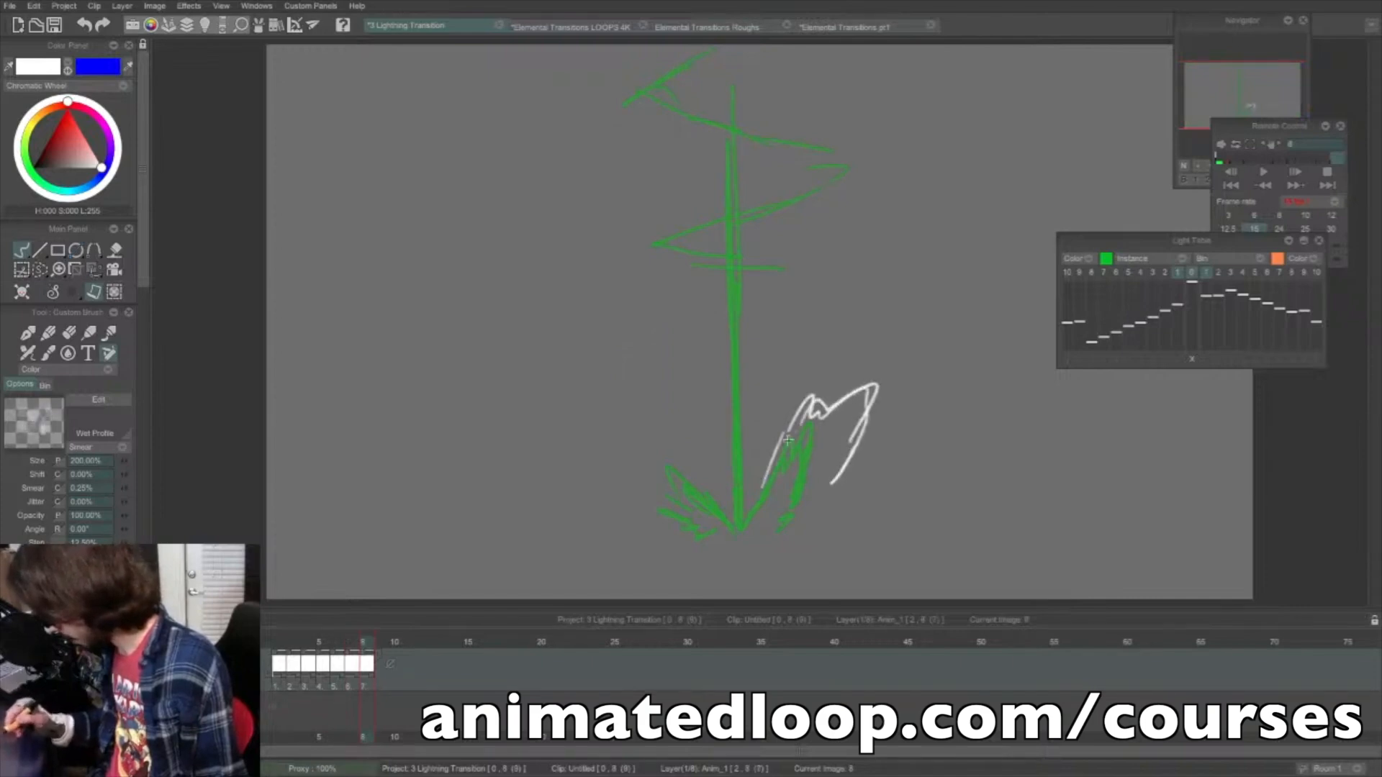
{"action": "mouse_move", "coordinate": [717, 486]}
{"action": "left_mouse_down"}
{"action": "mouse_move", "coordinate": [639, 411]}
{"action": "mouse_move", "coordinate": [587, 481]}
{"action": "mouse_move", "coordinate": [668, 524]}
{"action": "left_mouse_up"}
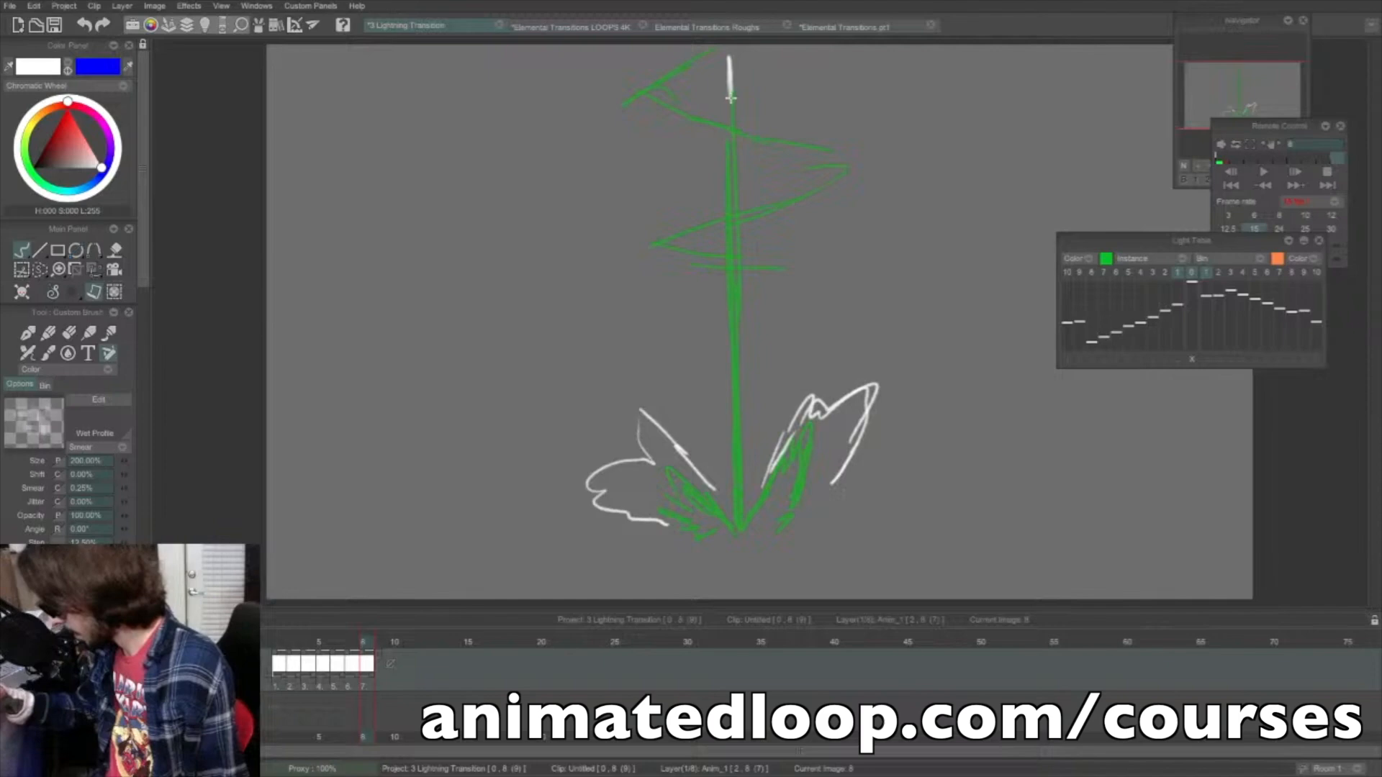
- Draw a narrow white bolt down the centre of frame 8 to the ground, with jagged bulges around its middle
{"action": "left_click_drag", "start_coordinate": [729, 66], "coordinate": [733, 203]}
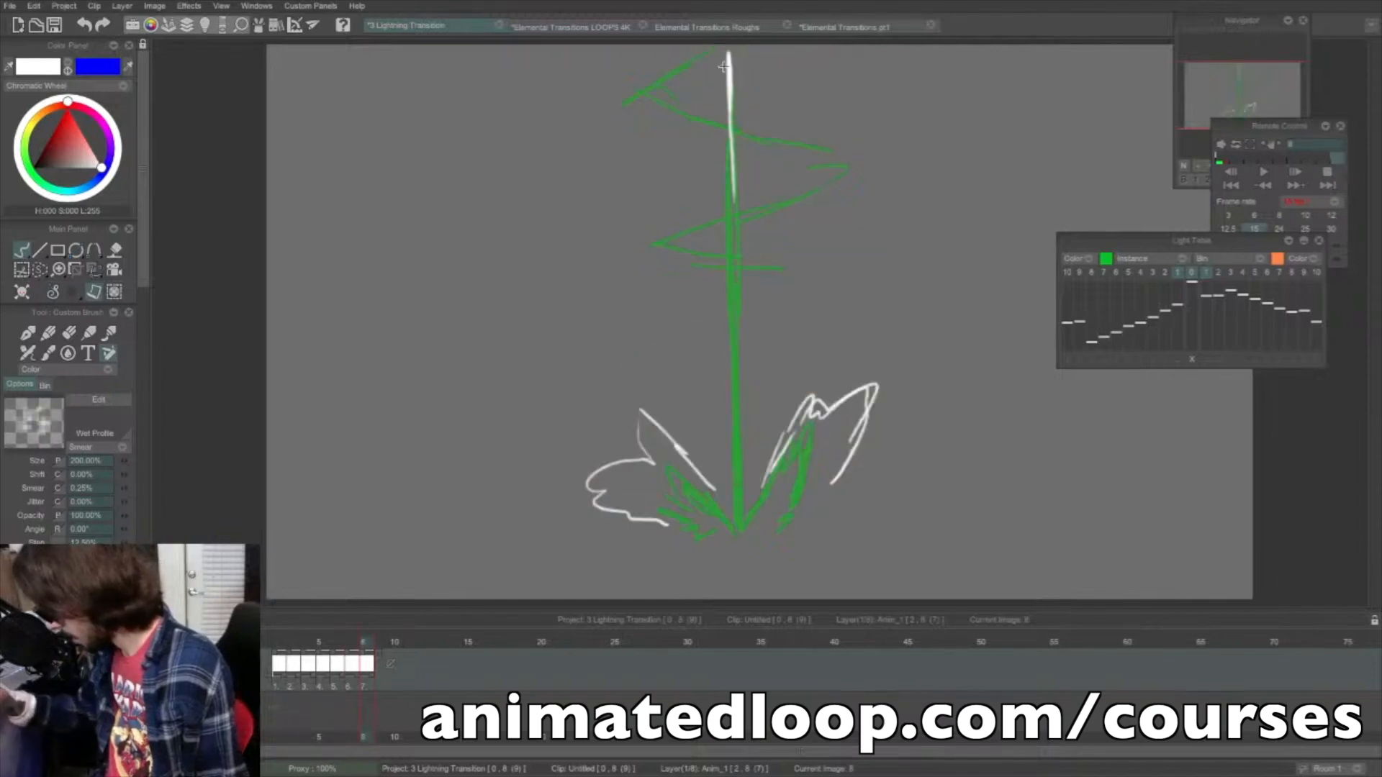
{"action": "left_click_drag", "start_coordinate": [724, 66], "coordinate": [724, 191]}
{"action": "mouse_move", "coordinate": [727, 144]}
{"action": "left_mouse_down"}
{"action": "mouse_move", "coordinate": [709, 230]}
{"action": "mouse_move", "coordinate": [733, 298]}
{"action": "mouse_move", "coordinate": [716, 208]}
{"action": "mouse_move", "coordinate": [734, 154]}
{"action": "mouse_move", "coordinate": [729, 46]}
{"action": "left_mouse_up"}
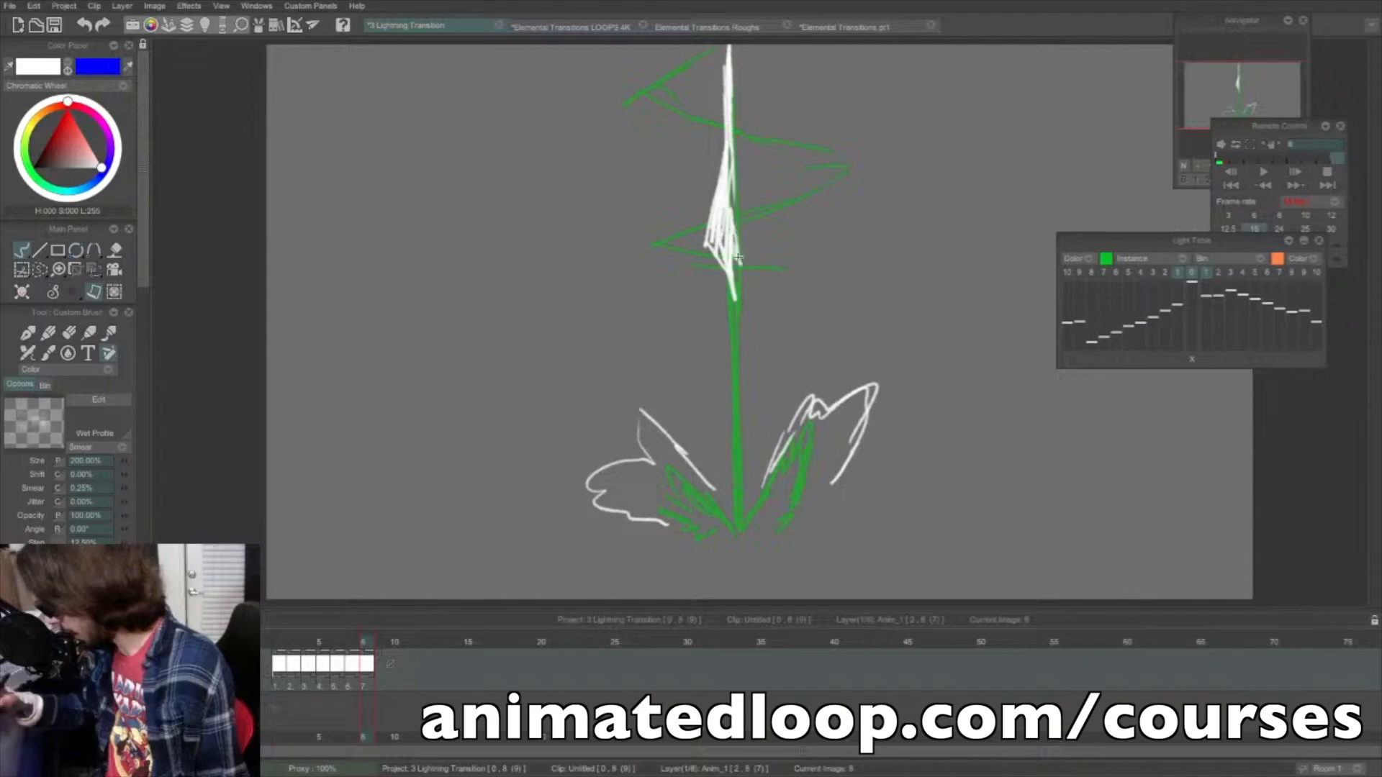
{"action": "left_click_drag", "start_coordinate": [737, 239], "coordinate": [739, 330]}
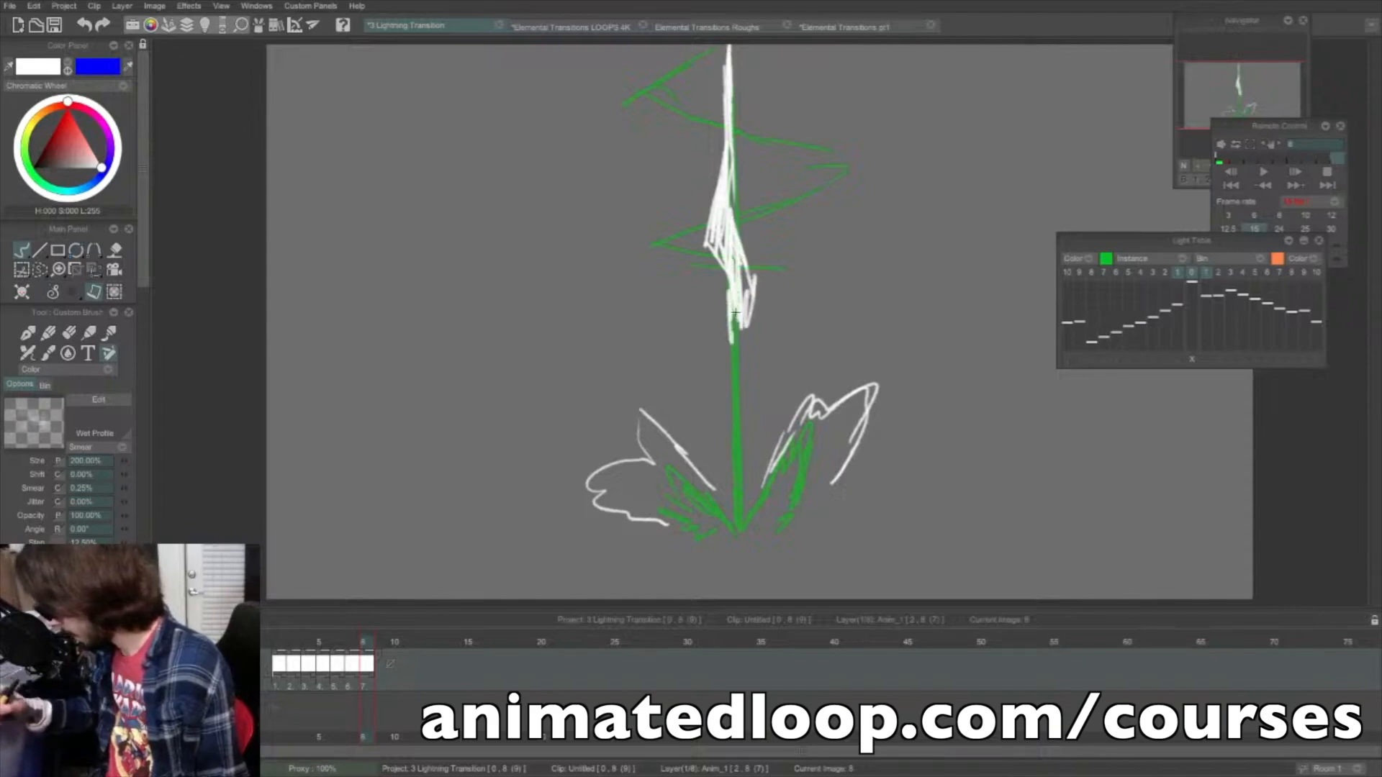
{"action": "mouse_move", "coordinate": [746, 287]}
{"action": "left_mouse_down"}
{"action": "mouse_move", "coordinate": [724, 360]}
{"action": "mouse_move", "coordinate": [731, 418]}
{"action": "left_mouse_up"}
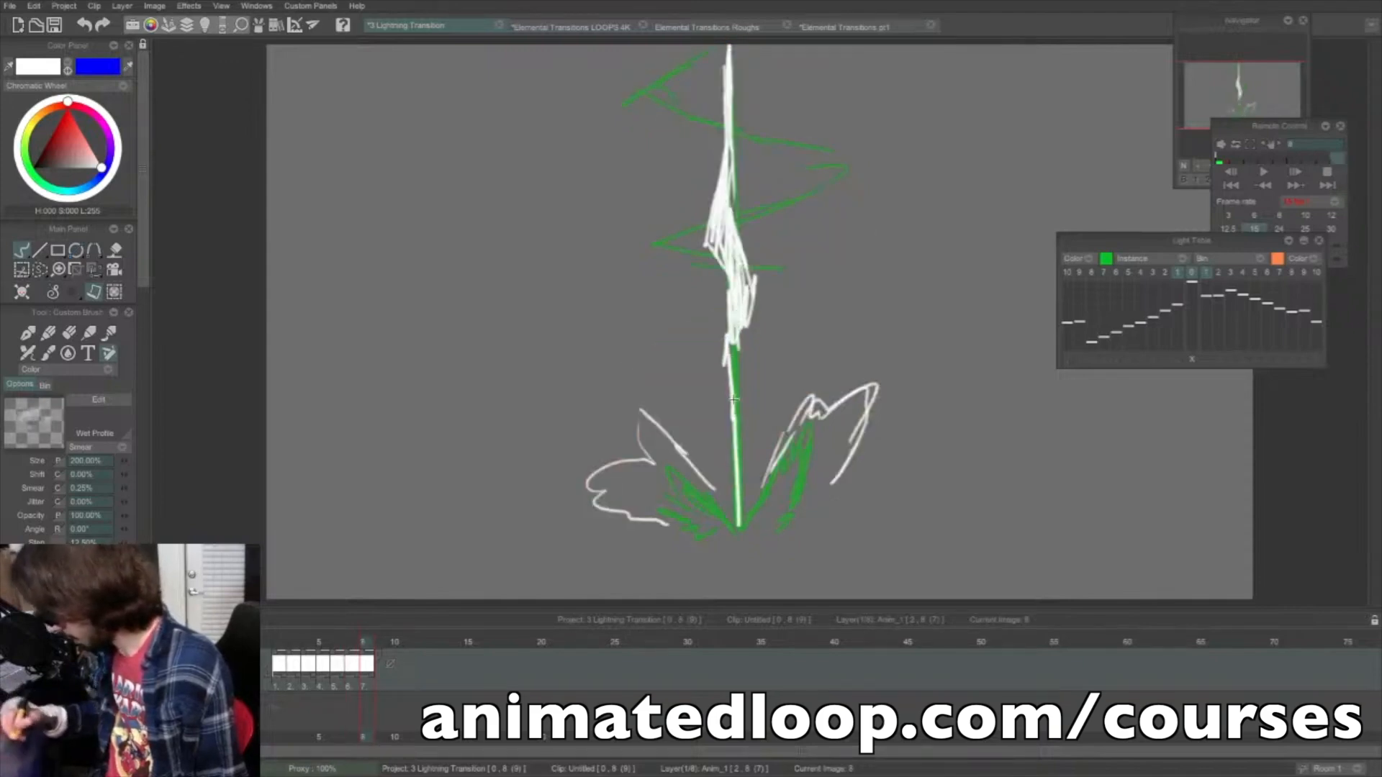
- On frame 9, draw a shorter bolt with a thin upper stem and a hatched, diamond-shaped bulge near the ground
{"action": "key", "text": "Right"}
{"action": "mouse_move", "coordinate": [740, 516]}
{"action": "left_mouse_down"}
{"action": "mouse_move", "coordinate": [727, 479]}
{"action": "mouse_move", "coordinate": [733, 409]}
{"action": "left_mouse_up"}
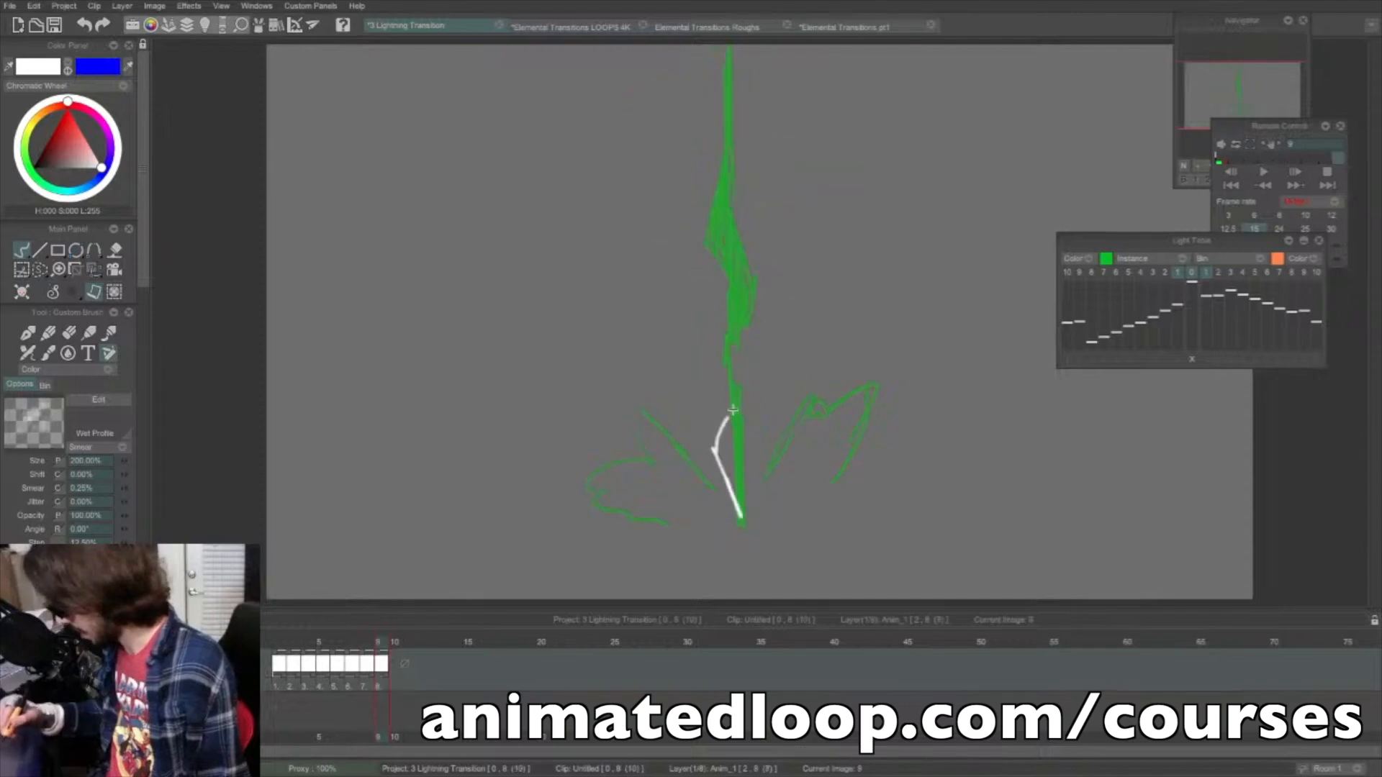
{"action": "left_click_drag", "start_coordinate": [738, 290], "coordinate": [754, 420]}
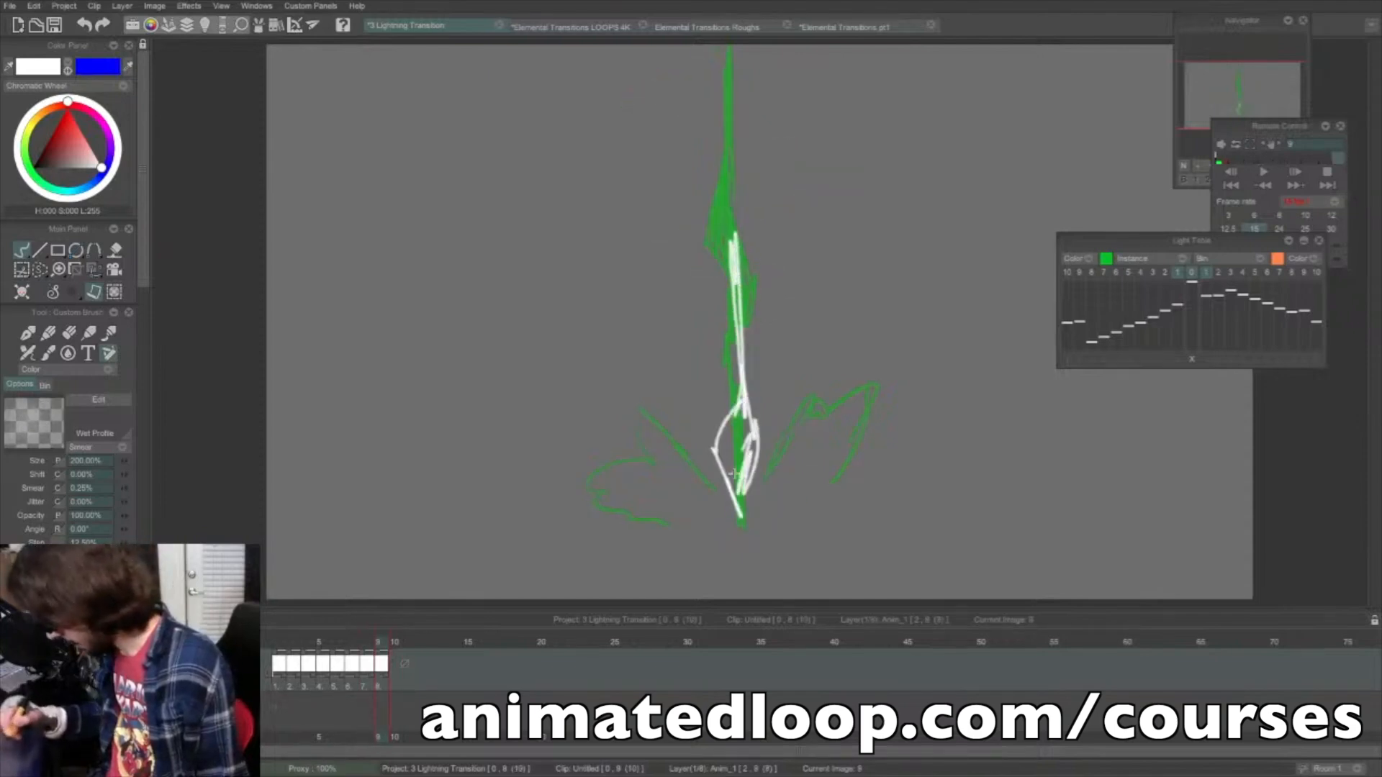
- On frame 10, break the bolt into a thin jagged piece near the ground and thin fragments above it
{"action": "key", "text": "Right"}
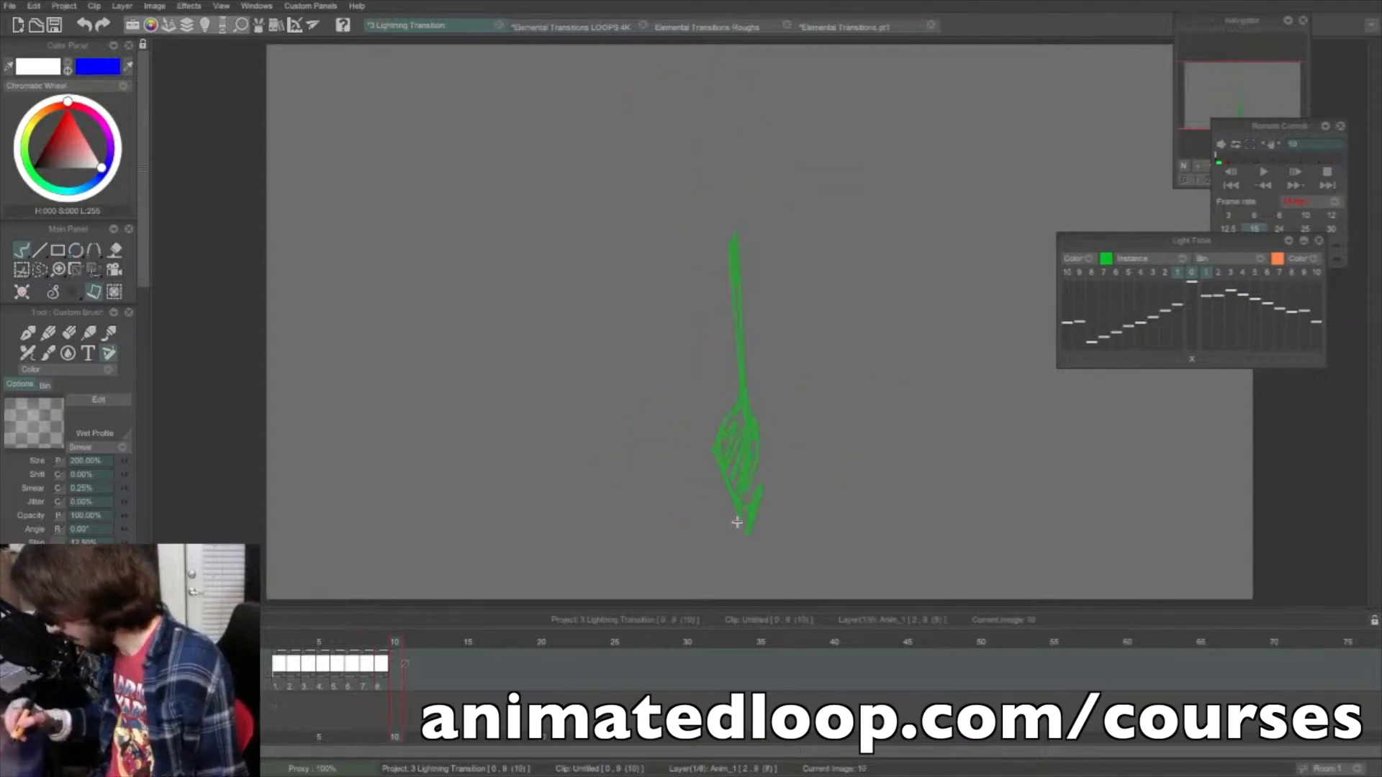
{"action": "left_click_drag", "start_coordinate": [736, 524], "coordinate": [743, 397]}
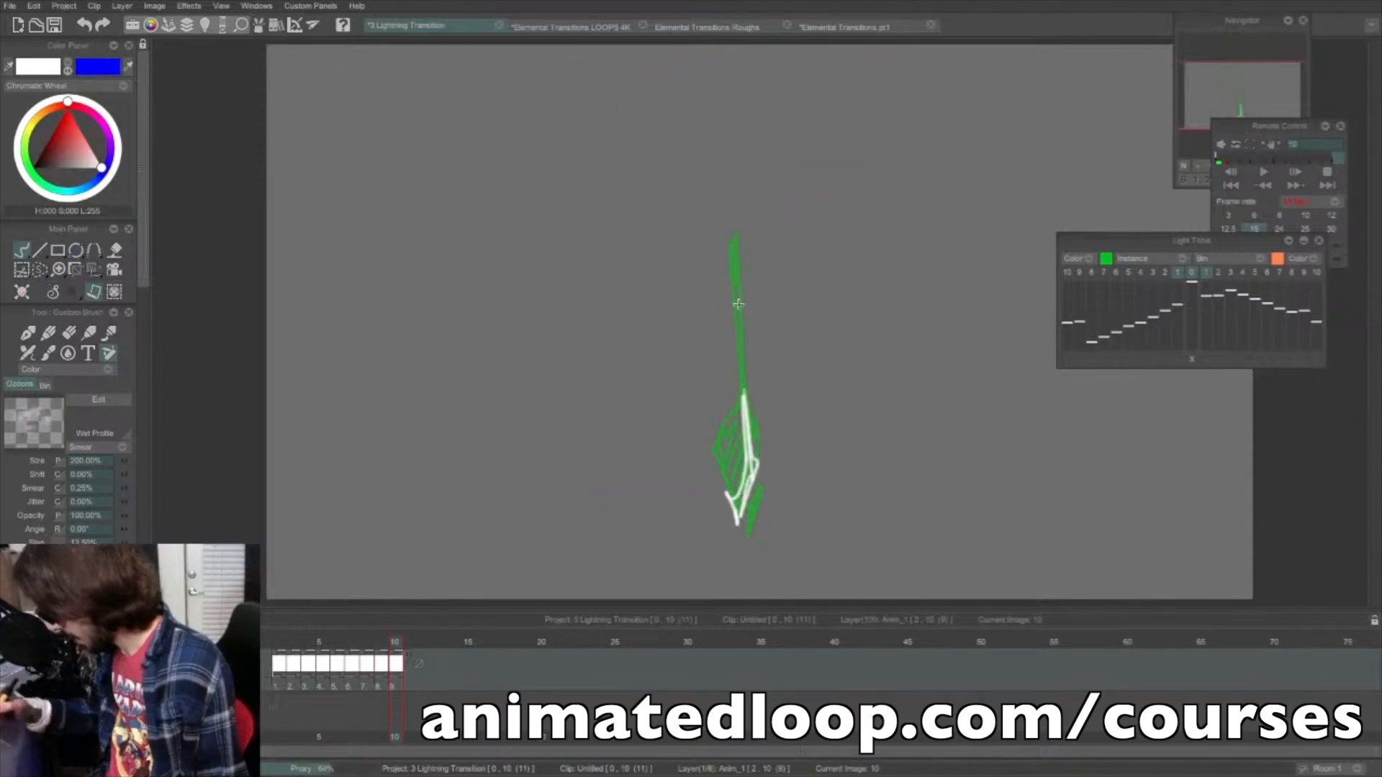
{"action": "left_click_drag", "start_coordinate": [736, 293], "coordinate": [727, 119]}
- Trace progressively smaller bolt fragments on frames 11 and 12 so the lightning dissipates
{"action": "key", "text": "Right"}
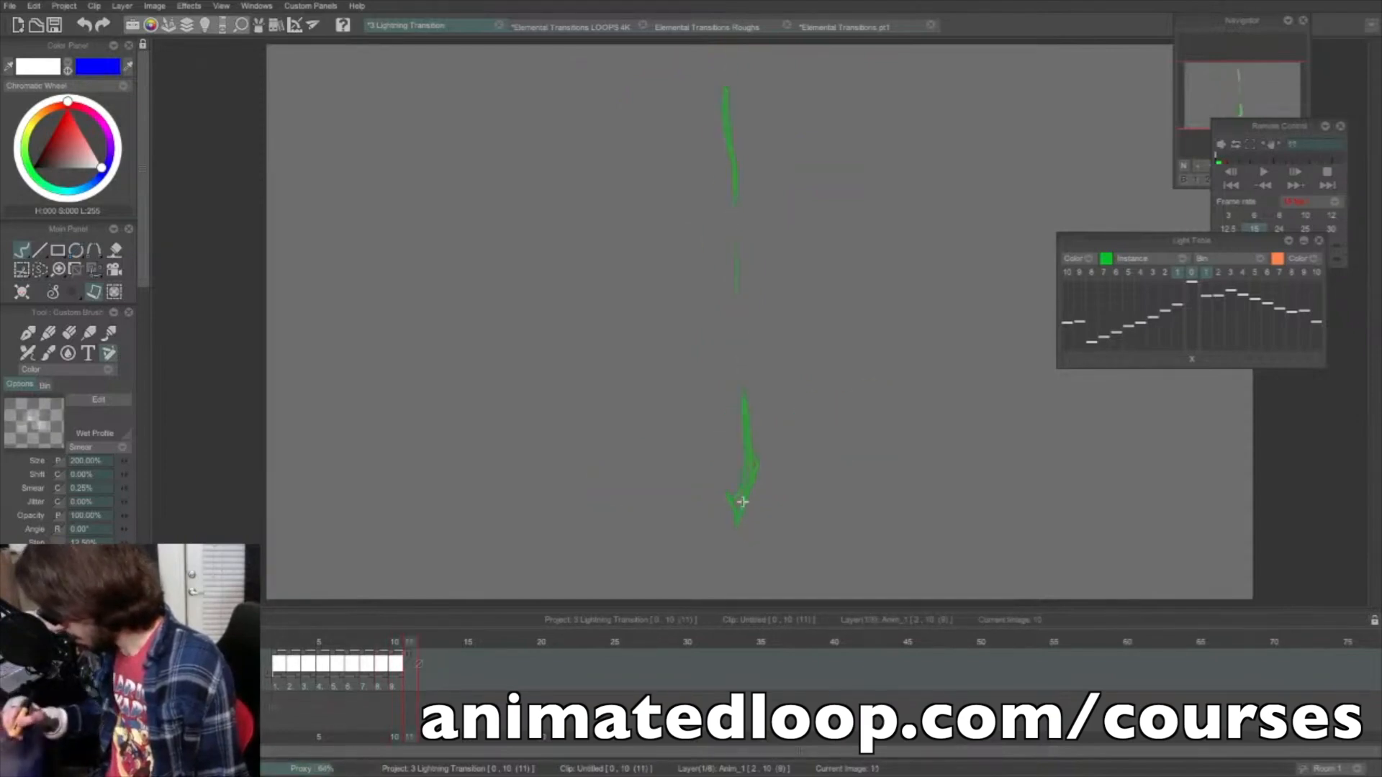
{"action": "left_click_drag", "start_coordinate": [739, 502], "coordinate": [749, 434]}
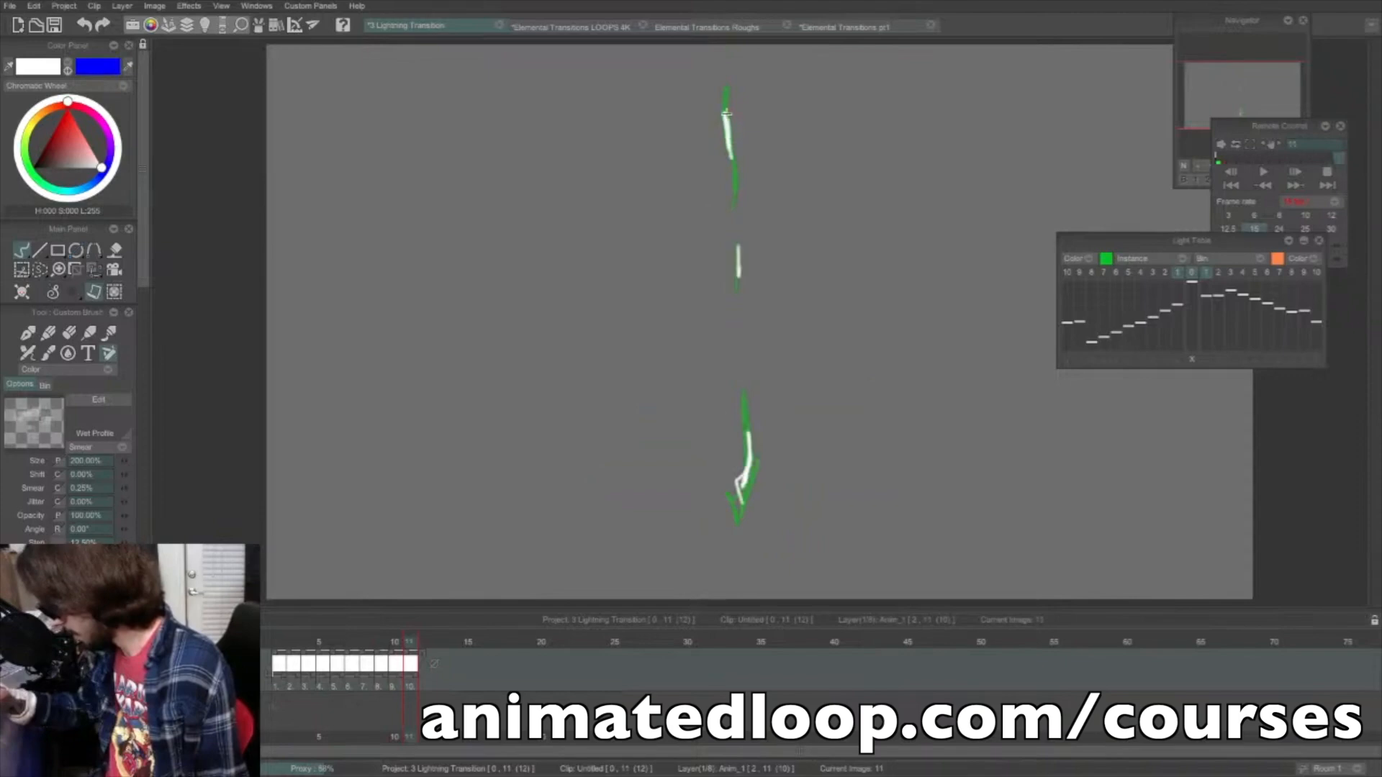
{"action": "key", "text": "Right"}
{"action": "left_click_drag", "start_coordinate": [726, 123], "coordinate": [728, 137]}
{"action": "left_click_drag", "start_coordinate": [740, 257], "coordinate": [741, 268]}
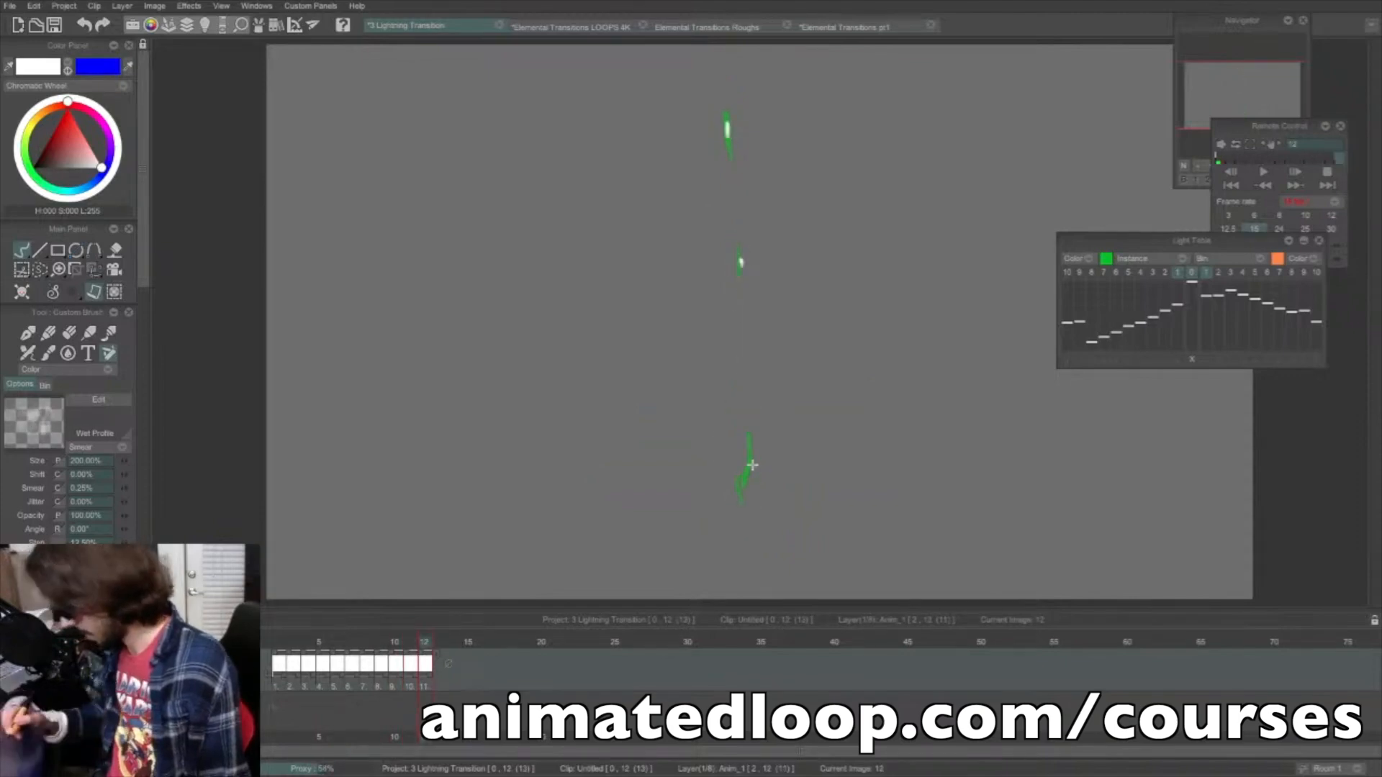
- Play back the rough lightning animation and examine its timing and opening frames
{"action": "key", "text": "Return"}
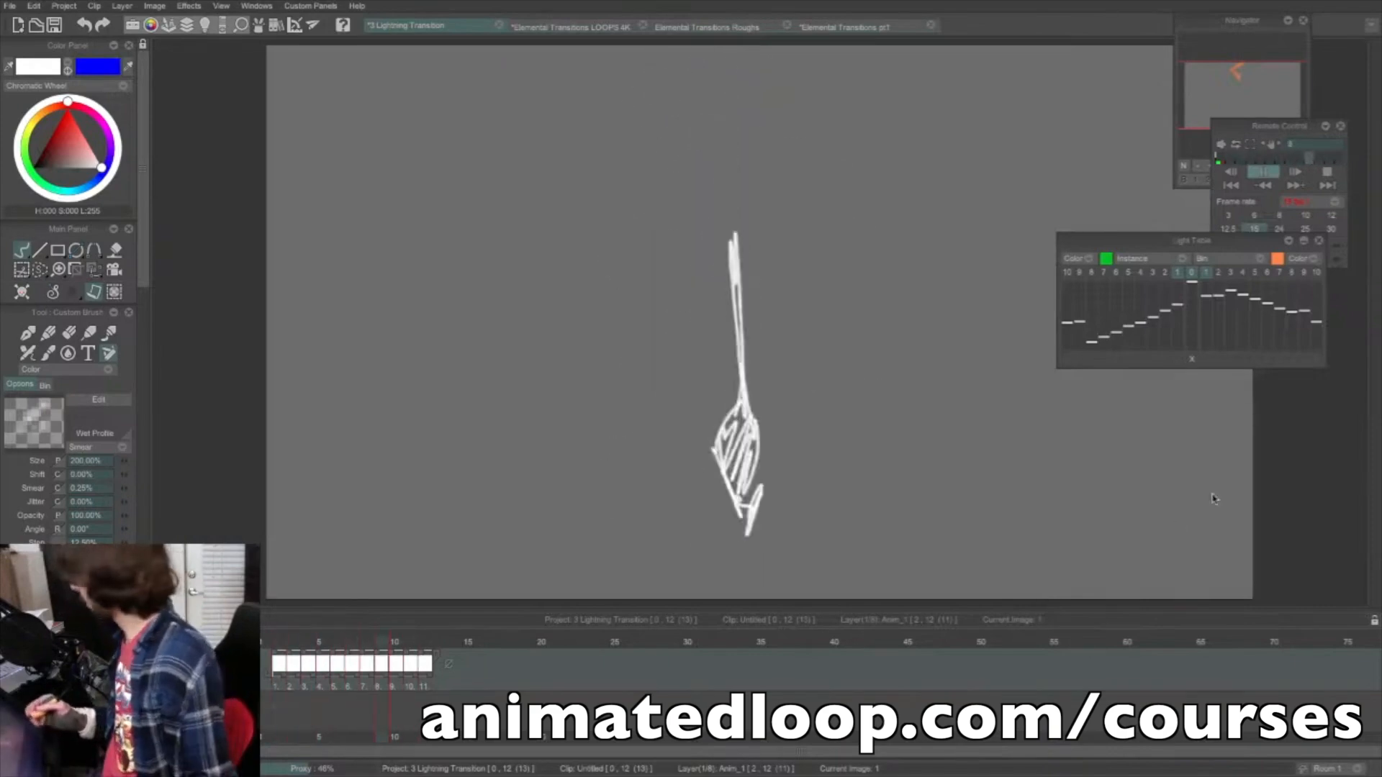
{"action": "key", "text": "Return"}
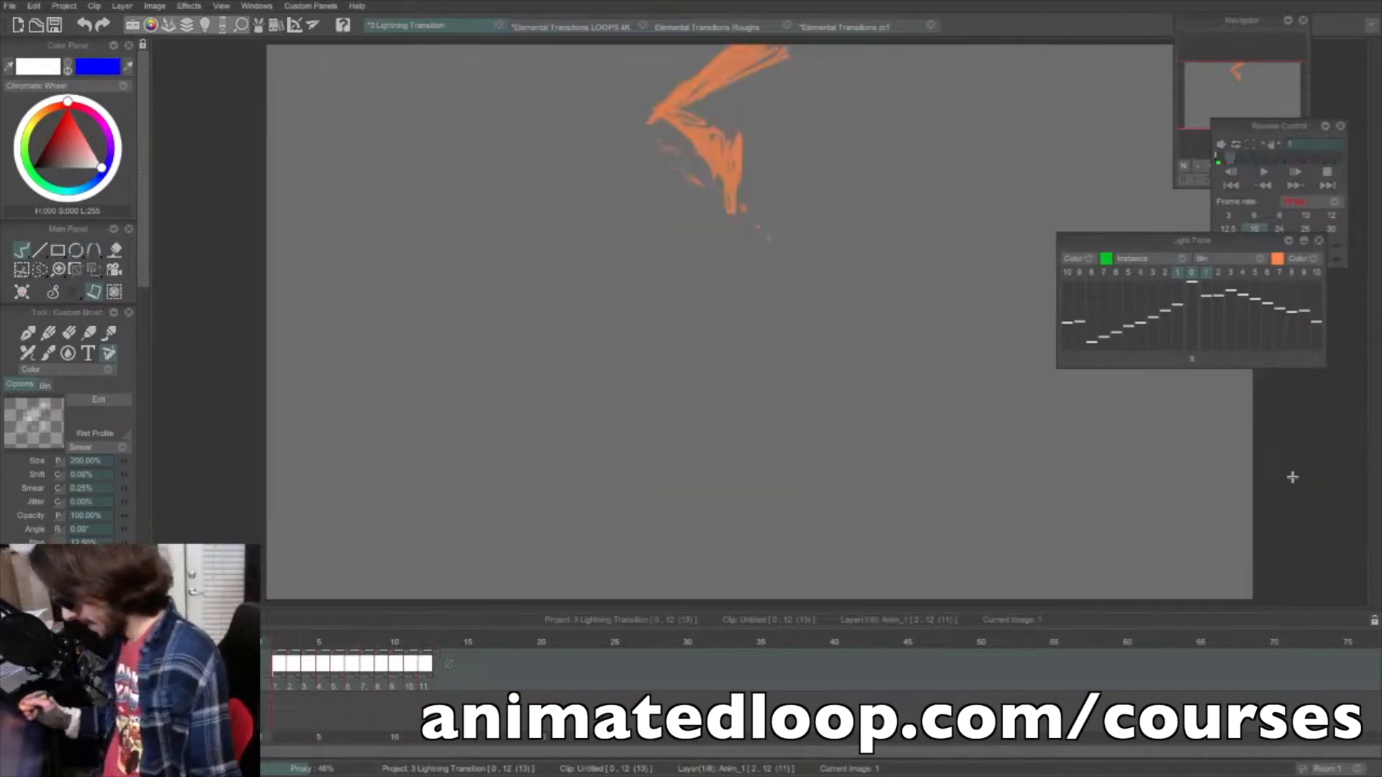
{"action": "key", "text": "Return"}
{"action": "key", "text": "Return"}
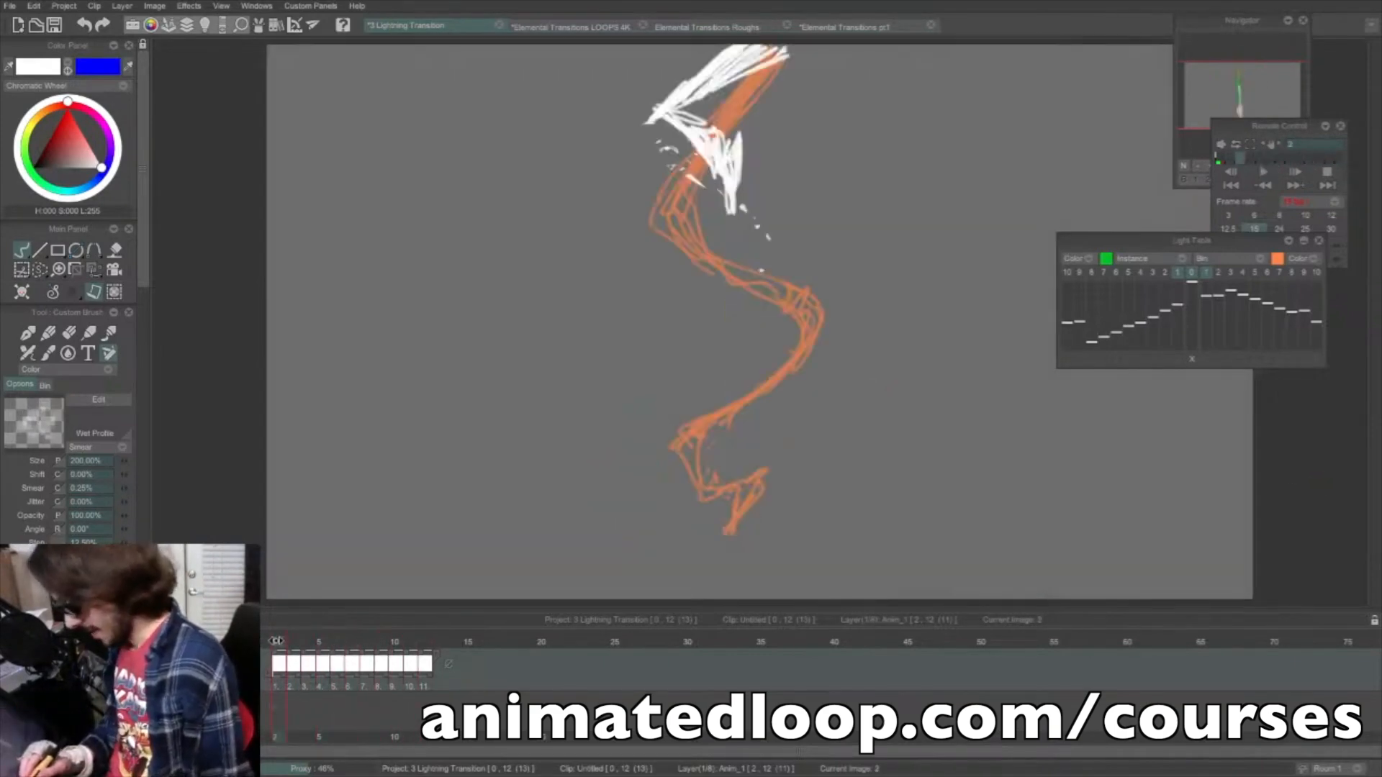
{"action": "key", "text": "Return"}
{"action": "key", "text": "Return"}
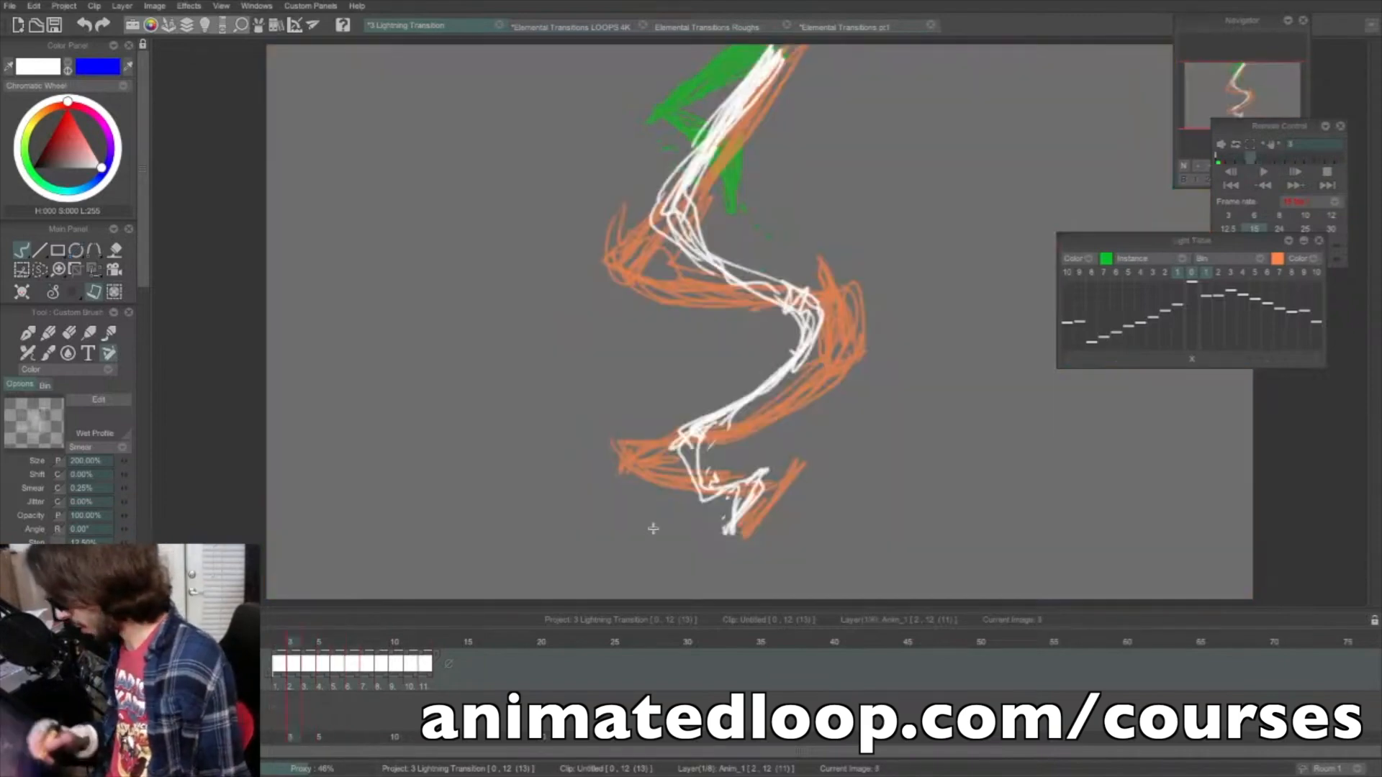
{"action": "key", "text": "Return"}
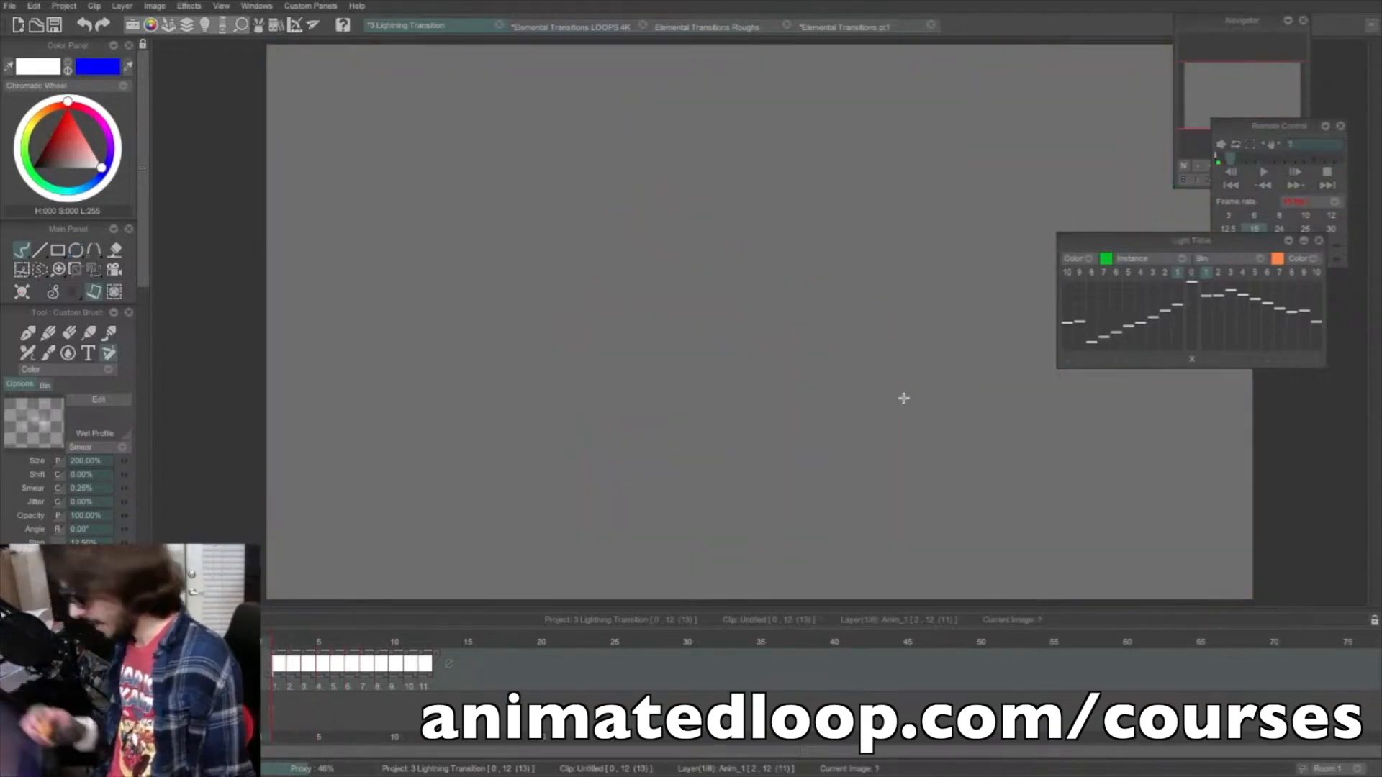
- Reinforce the edges of the curved bolt on frame 3 and handwrite "Contact" beside its base
{"action": "key", "text": "Right"}
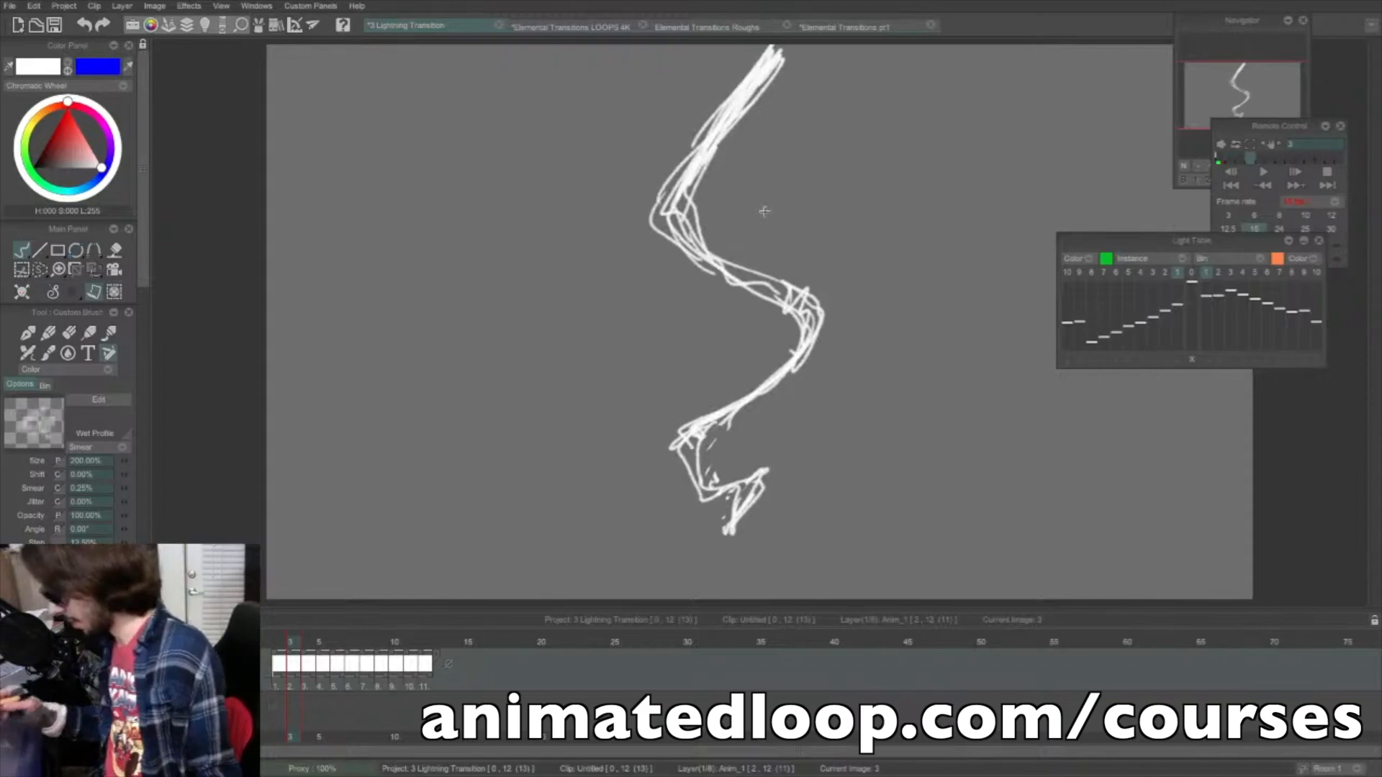
{"action": "mouse_move", "coordinate": [704, 142]}
{"action": "left_mouse_down"}
{"action": "mouse_move", "coordinate": [674, 189]}
{"action": "mouse_move", "coordinate": [773, 363]}
{"action": "mouse_move", "coordinate": [680, 461]}
{"action": "mouse_move", "coordinate": [756, 479]}
{"action": "mouse_move", "coordinate": [733, 497]}
{"action": "left_mouse_up"}
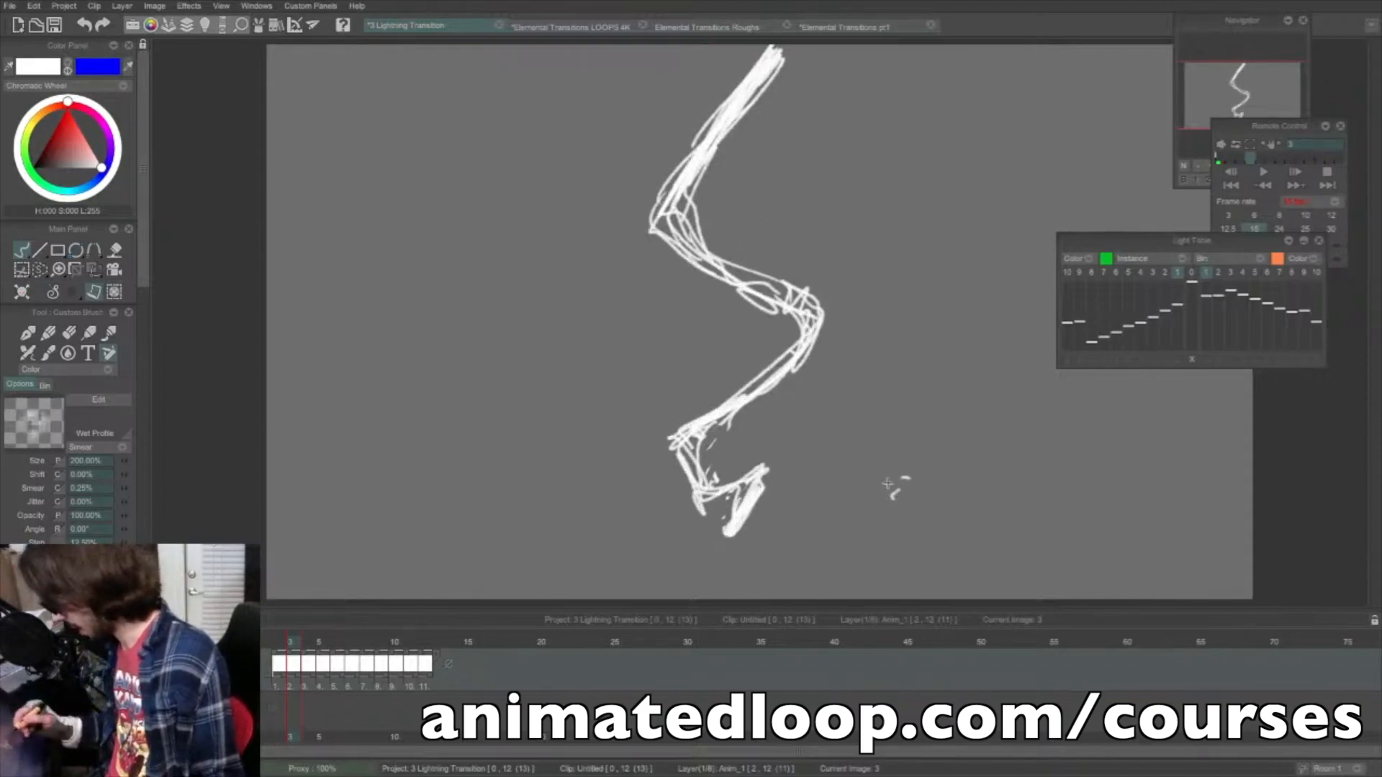
{"action": "mouse_move", "coordinate": [887, 484]}
{"action": "left_mouse_down"}
{"action": "mouse_move", "coordinate": [920, 522]}
{"action": "mouse_move", "coordinate": [936, 505]}
{"action": "mouse_move", "coordinate": [987, 520]}
{"action": "left_mouse_up"}
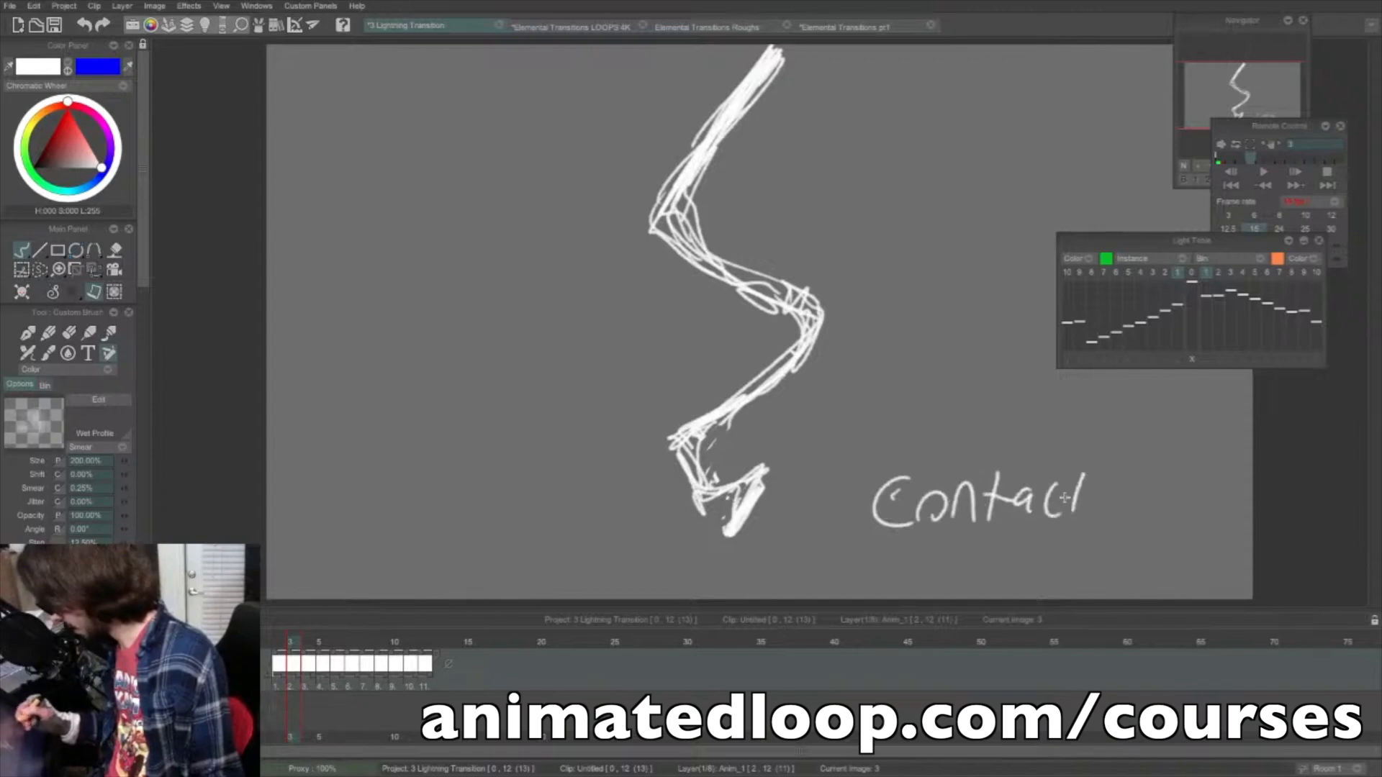
- On frame 2, erase the rough edges and stray marks around the short bolt and redraw its contour with sharper strokes
{"action": "key", "text": "Left"}
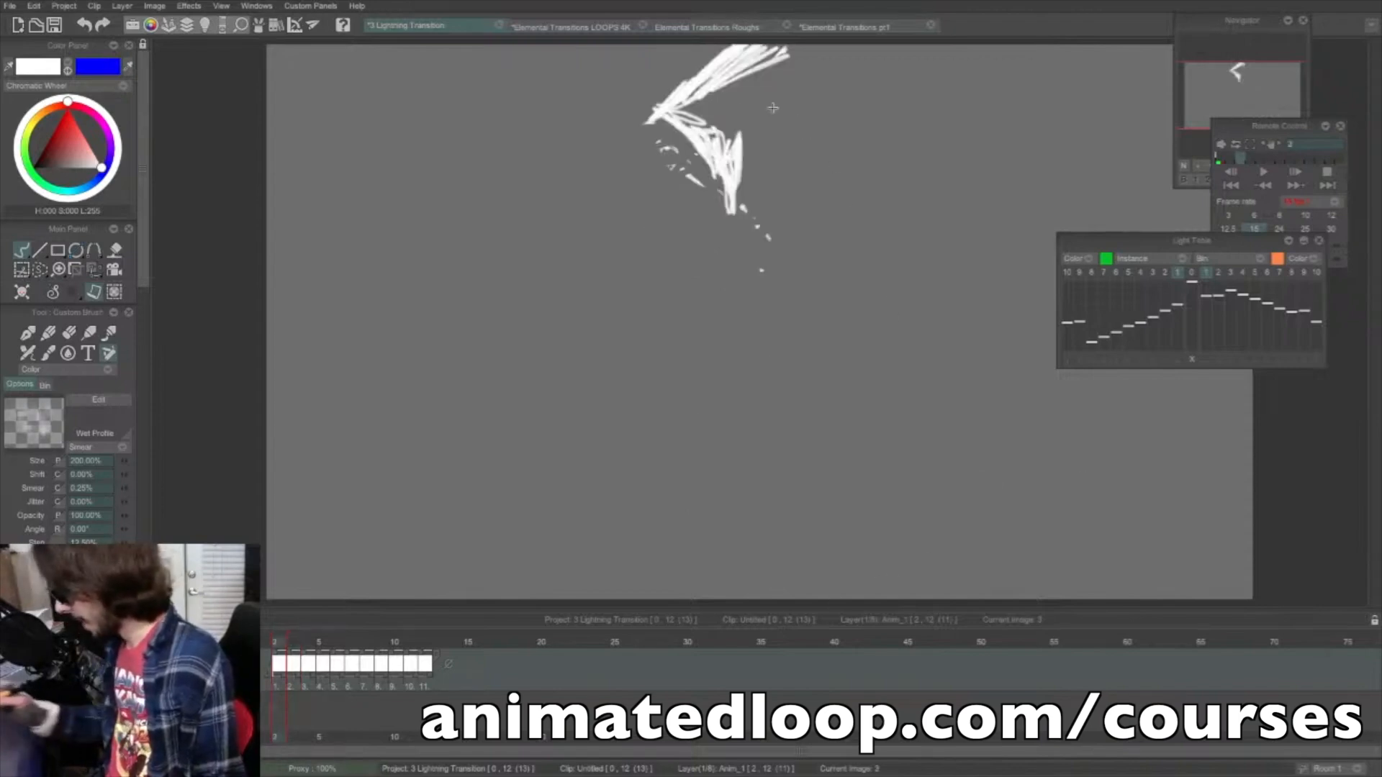
{"action": "key", "text": "e"}
{"action": "left_click_drag", "start_coordinate": [731, 208], "coordinate": [717, 176]}
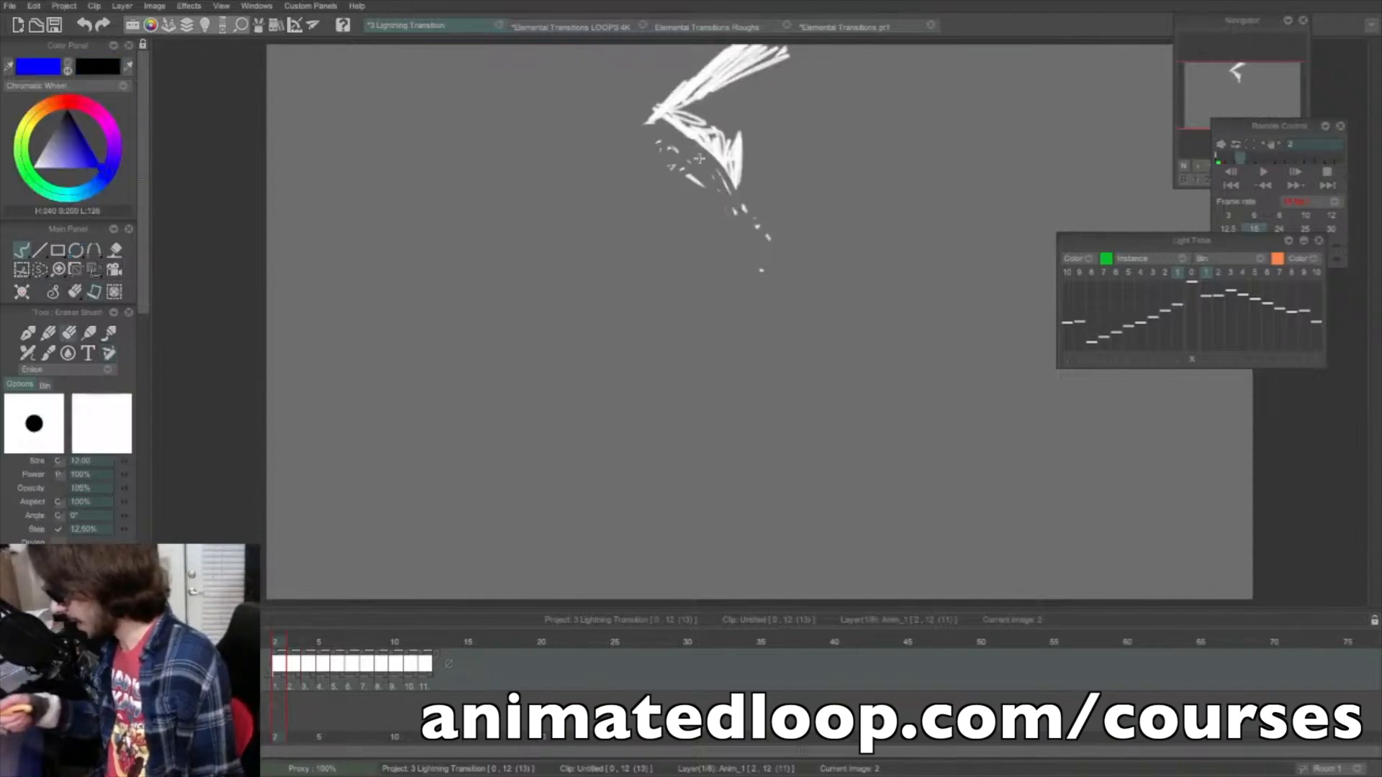
{"action": "key", "text": "e"}
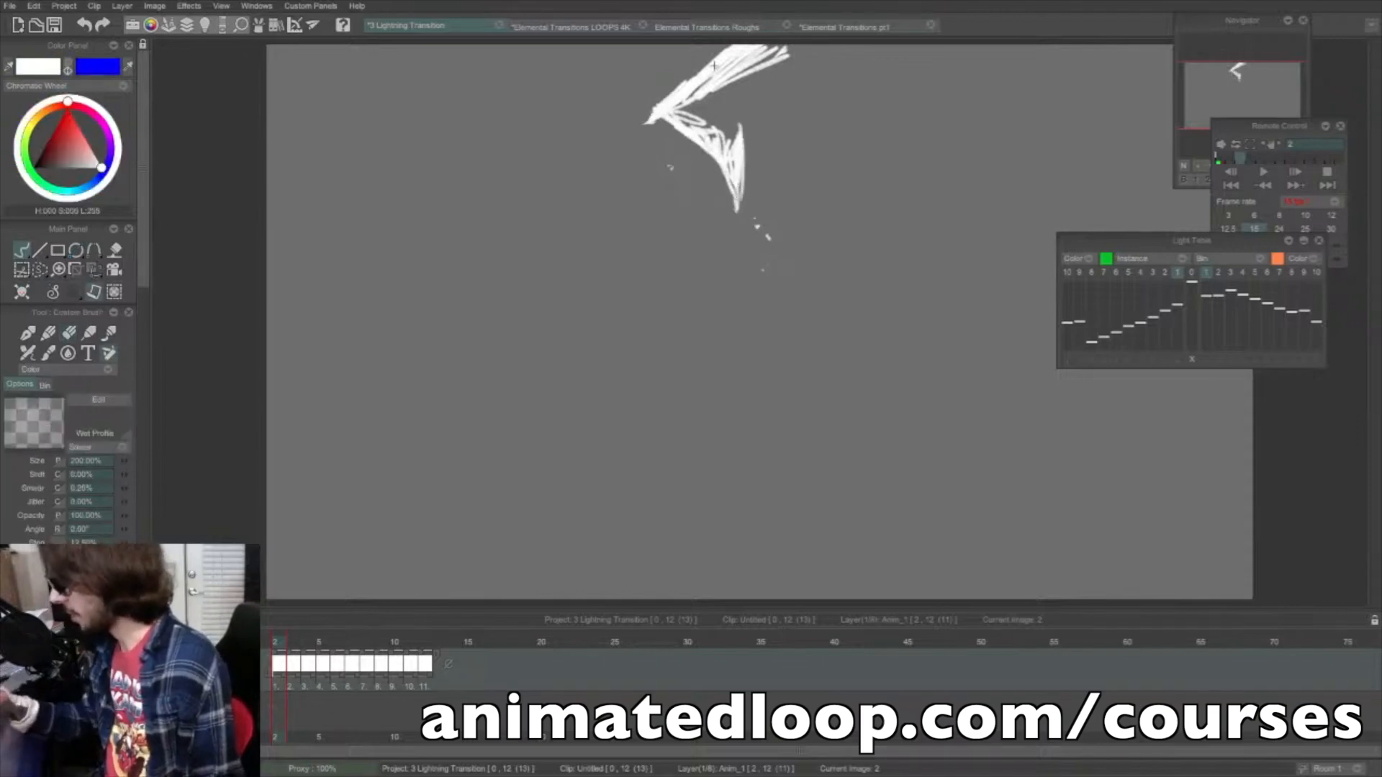
{"action": "left_click_drag", "start_coordinate": [643, 113], "coordinate": [716, 159]}
{"action": "key", "text": "Right"}
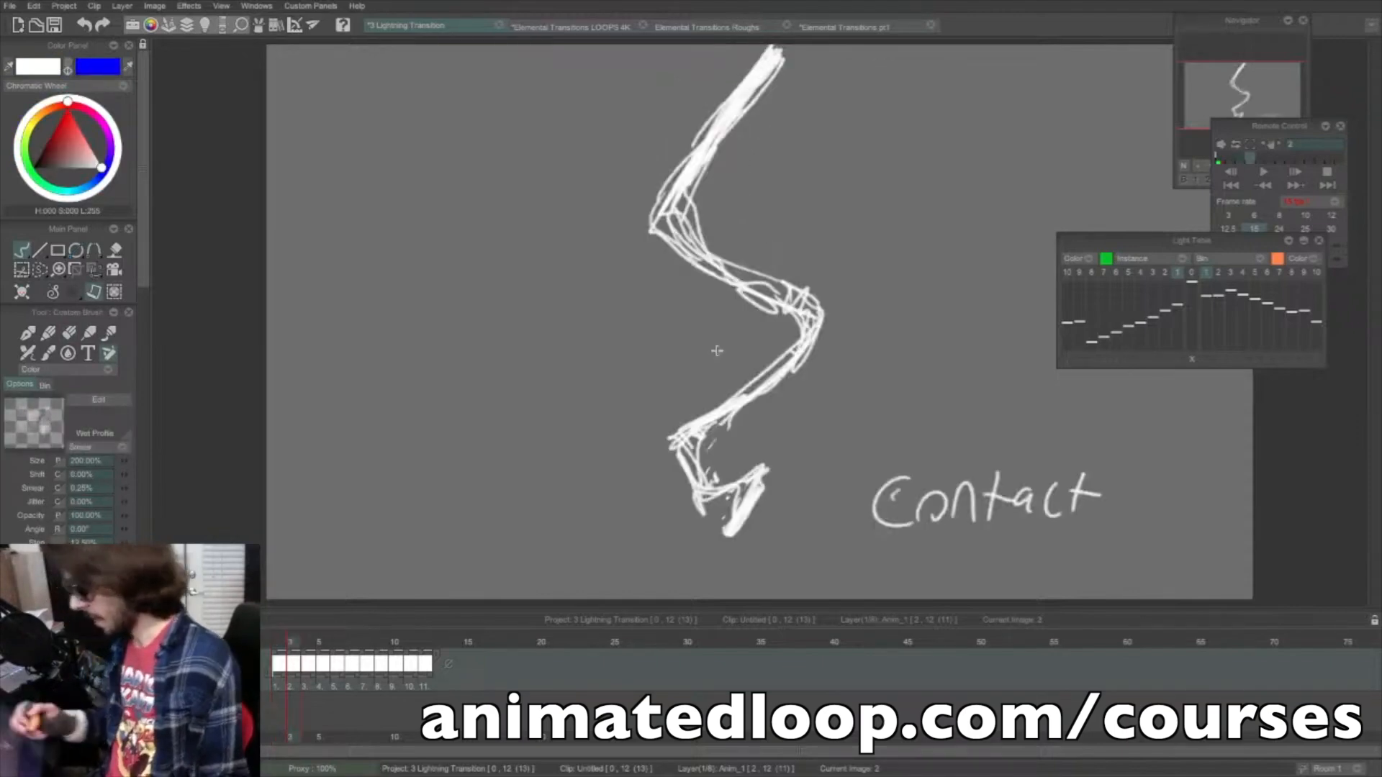
- Flip back and forth between frames 2 and 3 to compare the short bolt with the full contact bolt
{"action": "key", "text": "Left"}
{"action": "key", "text": "Right"}
{"action": "key", "text": "Left"}
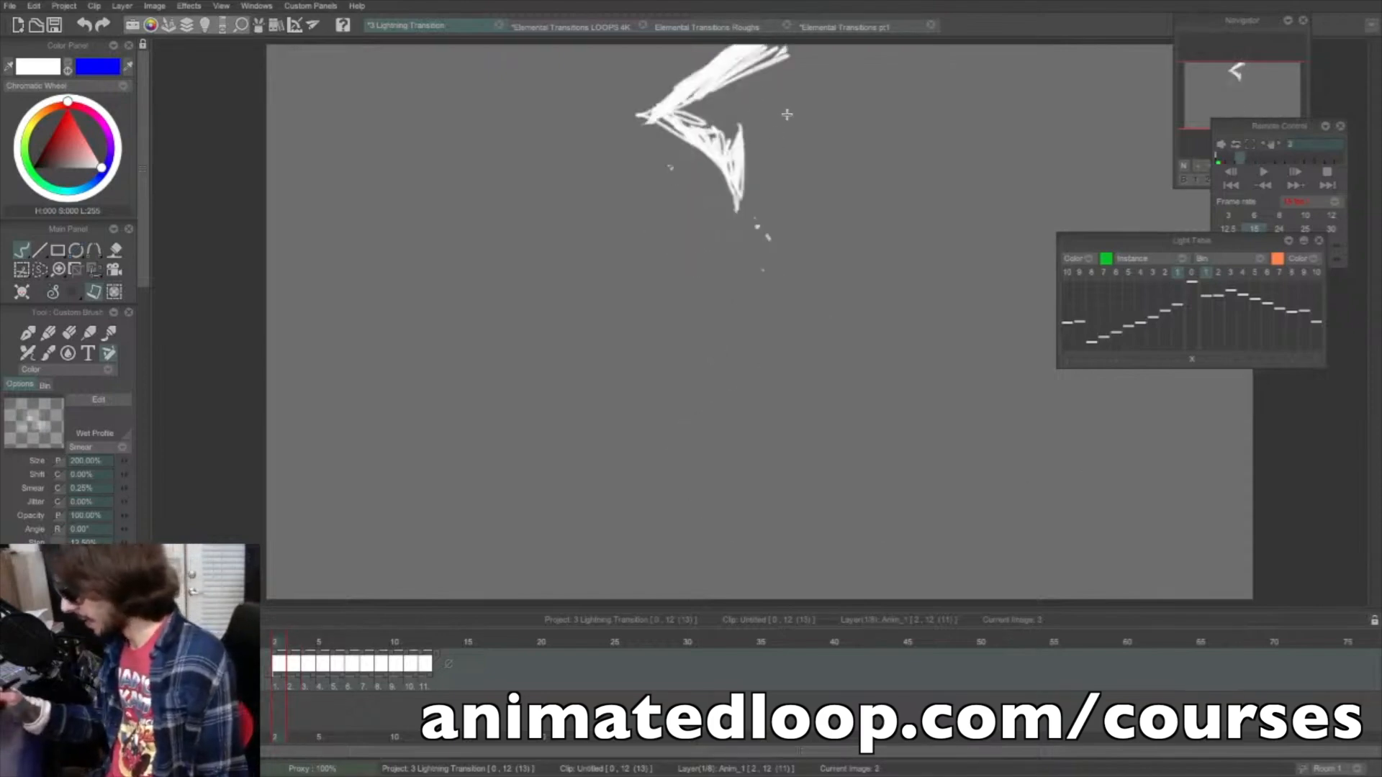
{"action": "key", "text": "Right"}
{"action": "key", "text": "Left"}
{"action": "key", "text": "Right"}
{"action": "key", "text": "Left"}
{"action": "key", "text": "Right"}
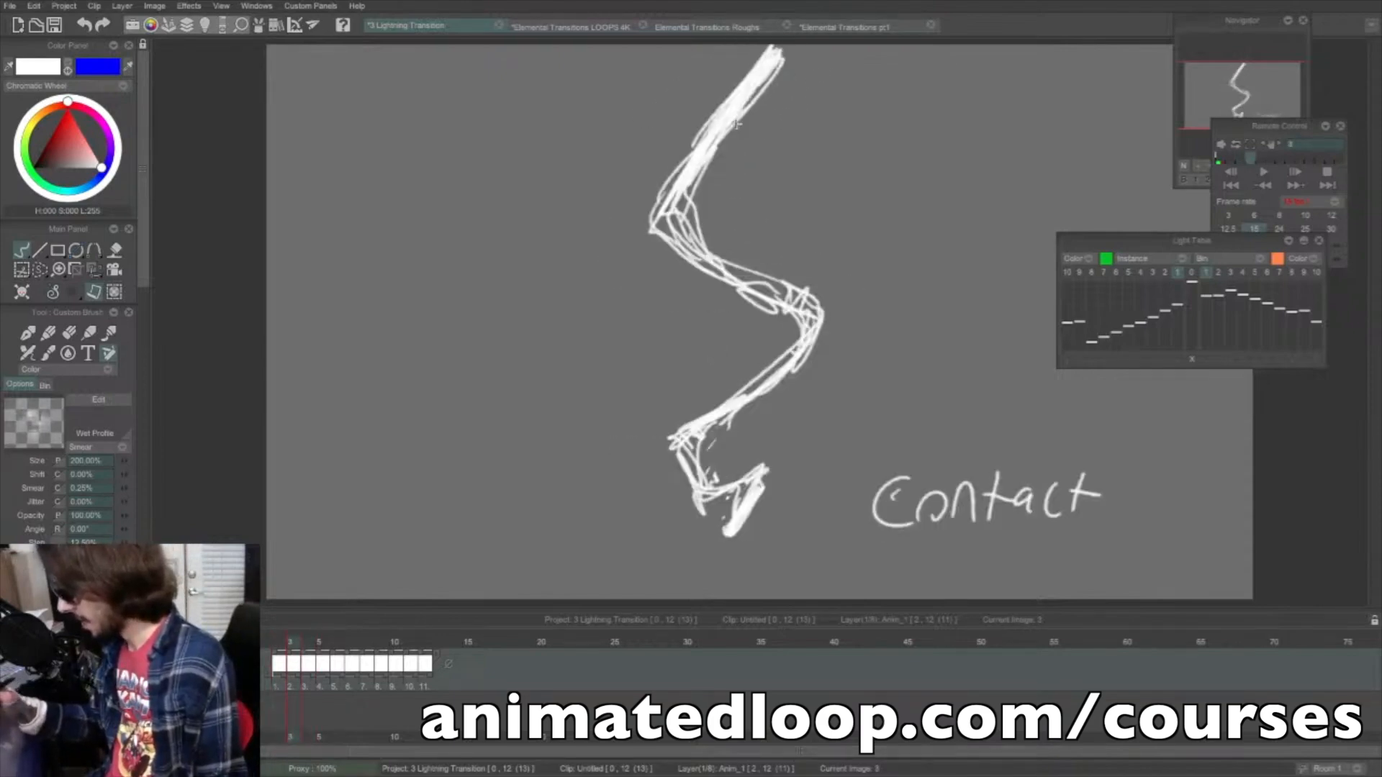
{"action": "key", "text": "Left"}
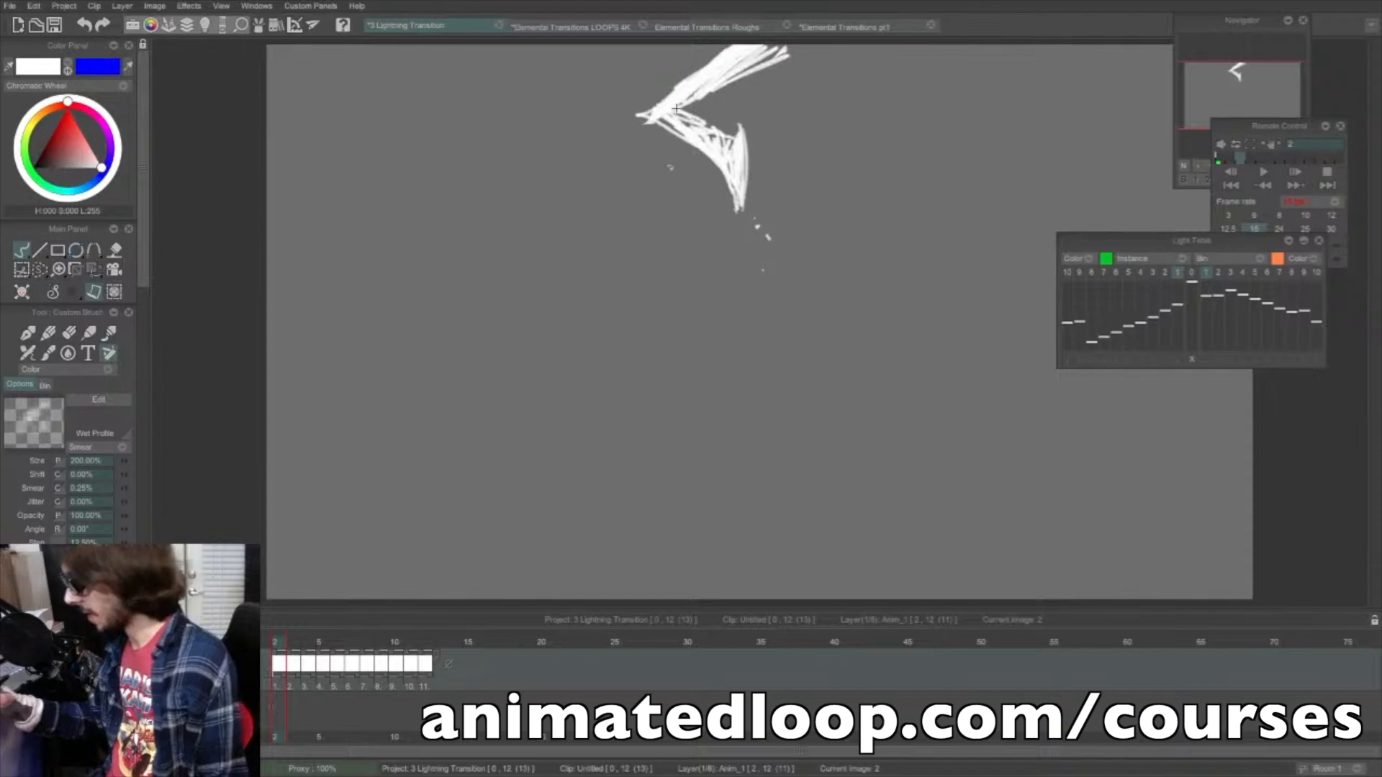
- On frame 2, erase the outer edge of the bolt's upper segment to slim it at the canvas's top edge
{"action": "key", "text": "Right"}
{"action": "key", "text": "e"}
{"action": "key", "text": "Left"}
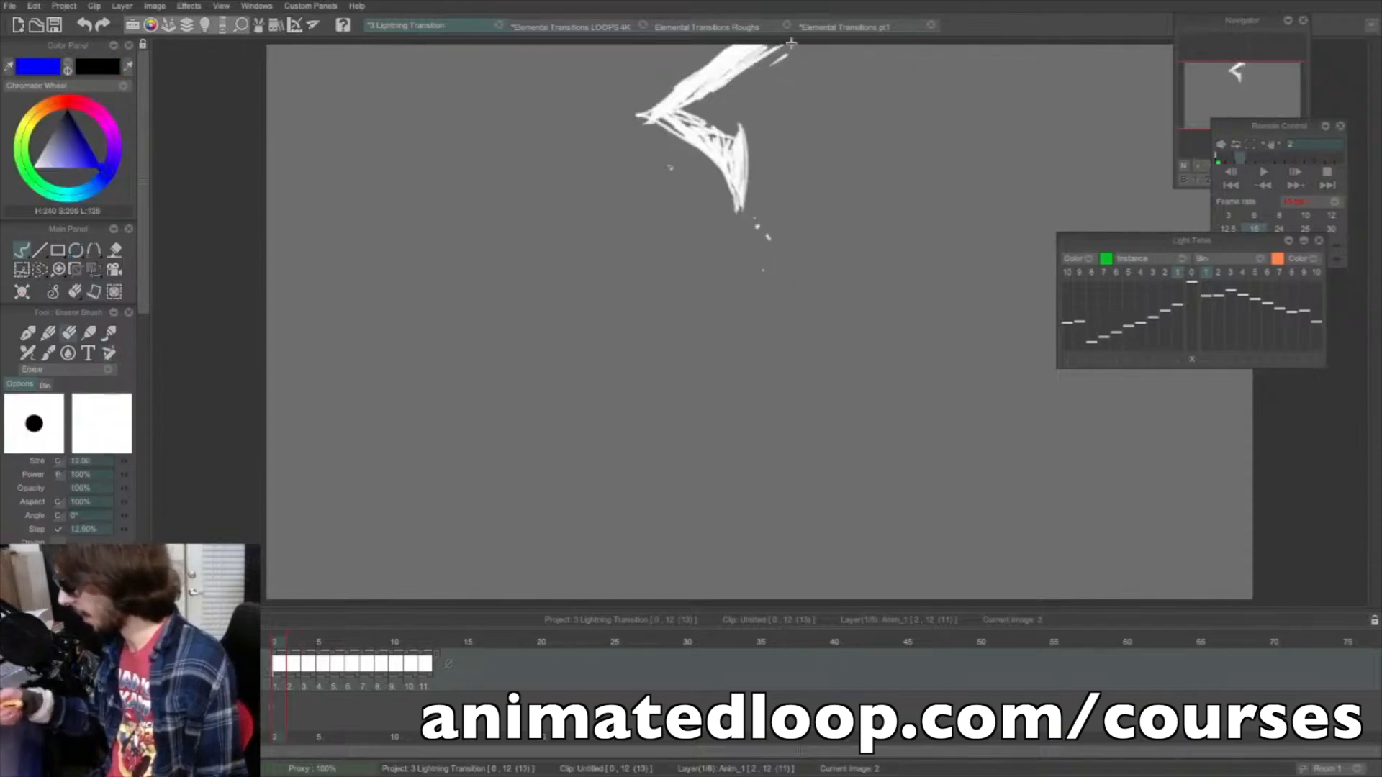
{"action": "mouse_move", "coordinate": [791, 43]}
{"action": "left_mouse_down"}
{"action": "mouse_move", "coordinate": [714, 81]}
{"action": "mouse_move", "coordinate": [731, 65]}
{"action": "mouse_move", "coordinate": [708, 133]}
{"action": "mouse_move", "coordinate": [681, 103]}
{"action": "mouse_move", "coordinate": [728, 61]}
{"action": "left_mouse_up"}
{"action": "key", "text": "e"}
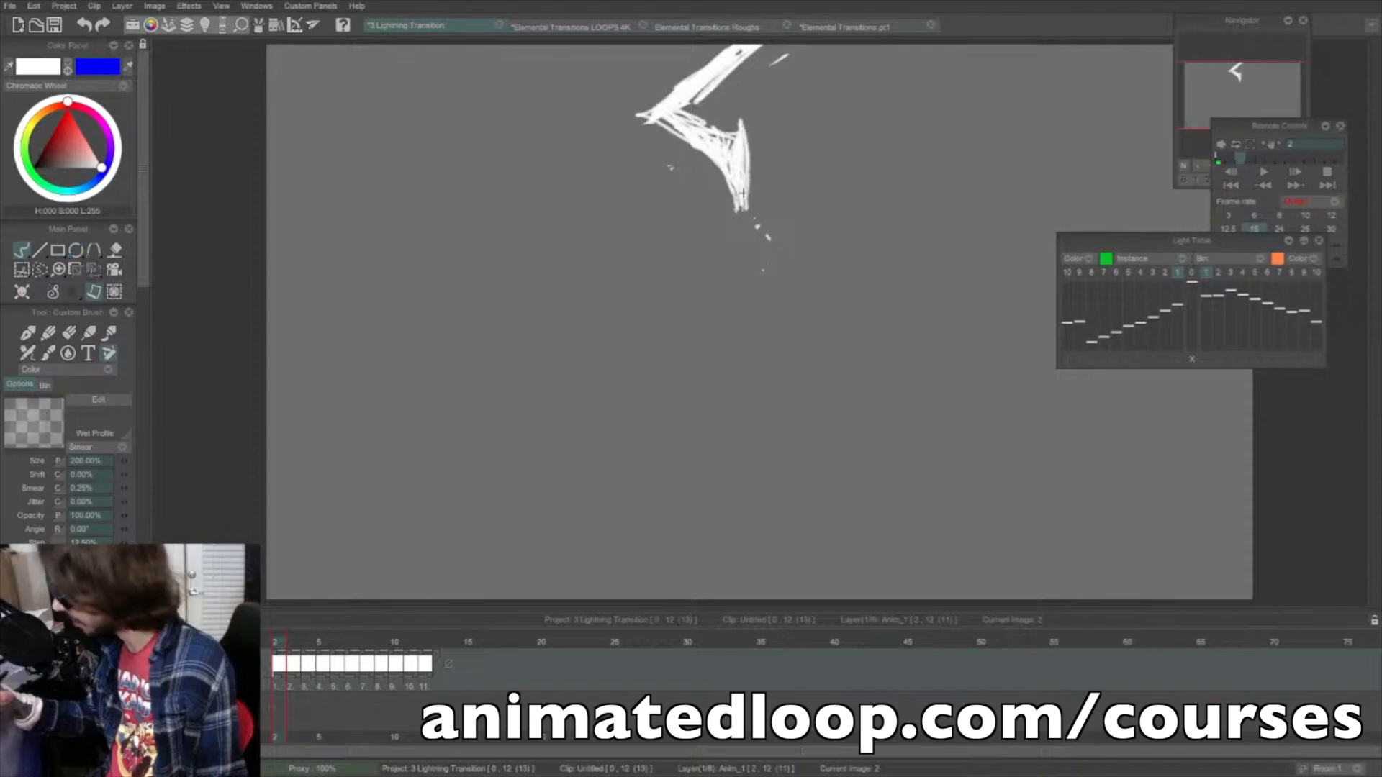
- On frame 3, reinforce the bolt's contour with extra strokes around its first bend, middle segment and base
{"action": "key", "text": "Right"}
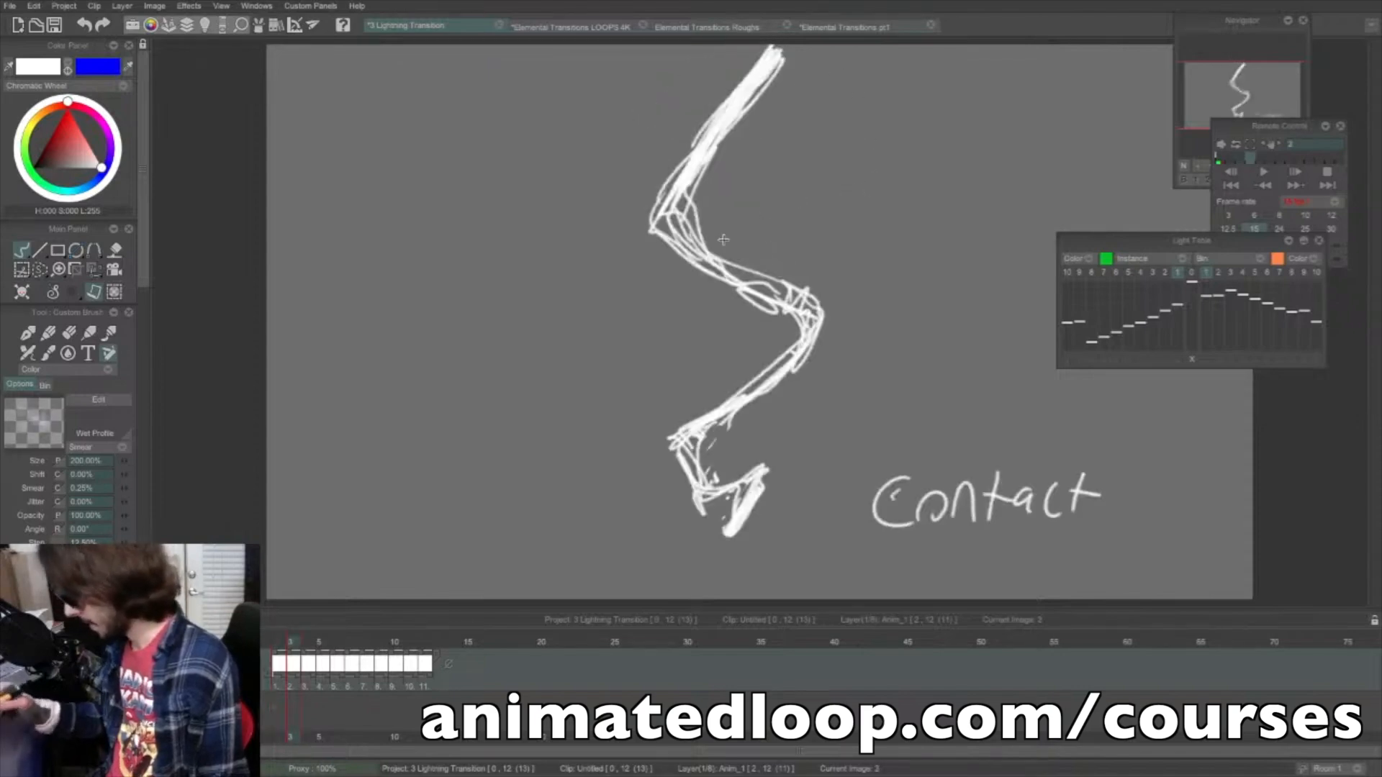
{"action": "left_click_drag", "start_coordinate": [704, 266], "coordinate": [676, 168]}
{"action": "mouse_move", "coordinate": [766, 54]}
{"action": "left_mouse_down"}
{"action": "mouse_move", "coordinate": [665, 173]}
{"action": "mouse_move", "coordinate": [723, 282]}
{"action": "left_mouse_up"}
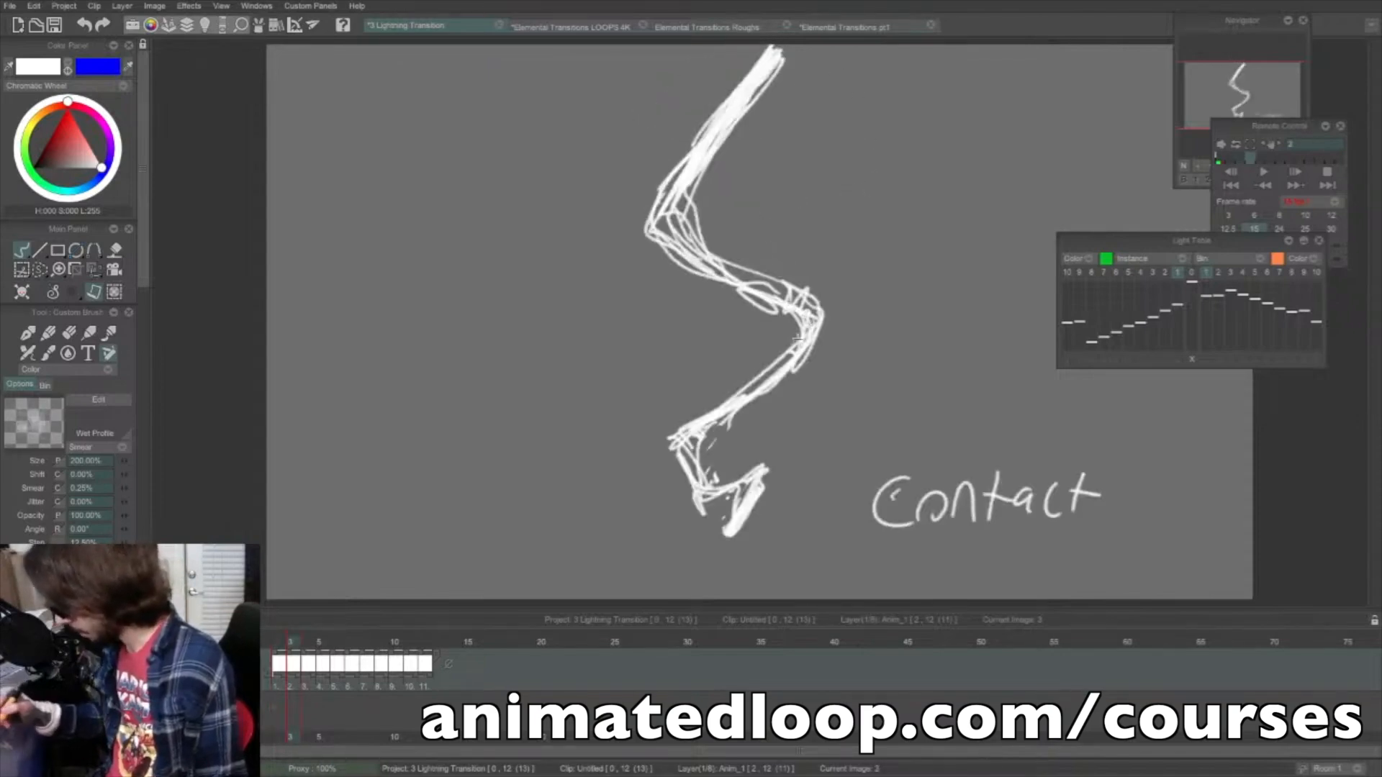
{"action": "mouse_move", "coordinate": [798, 337]}
{"action": "left_mouse_down"}
{"action": "mouse_move", "coordinate": [658, 431]}
{"action": "mouse_move", "coordinate": [722, 531]}
{"action": "left_mouse_up"}
- On frame 4, erase part of the bolt's middle segment and redraw it sloping down to a lower right bend
{"action": "key", "text": "Right"}
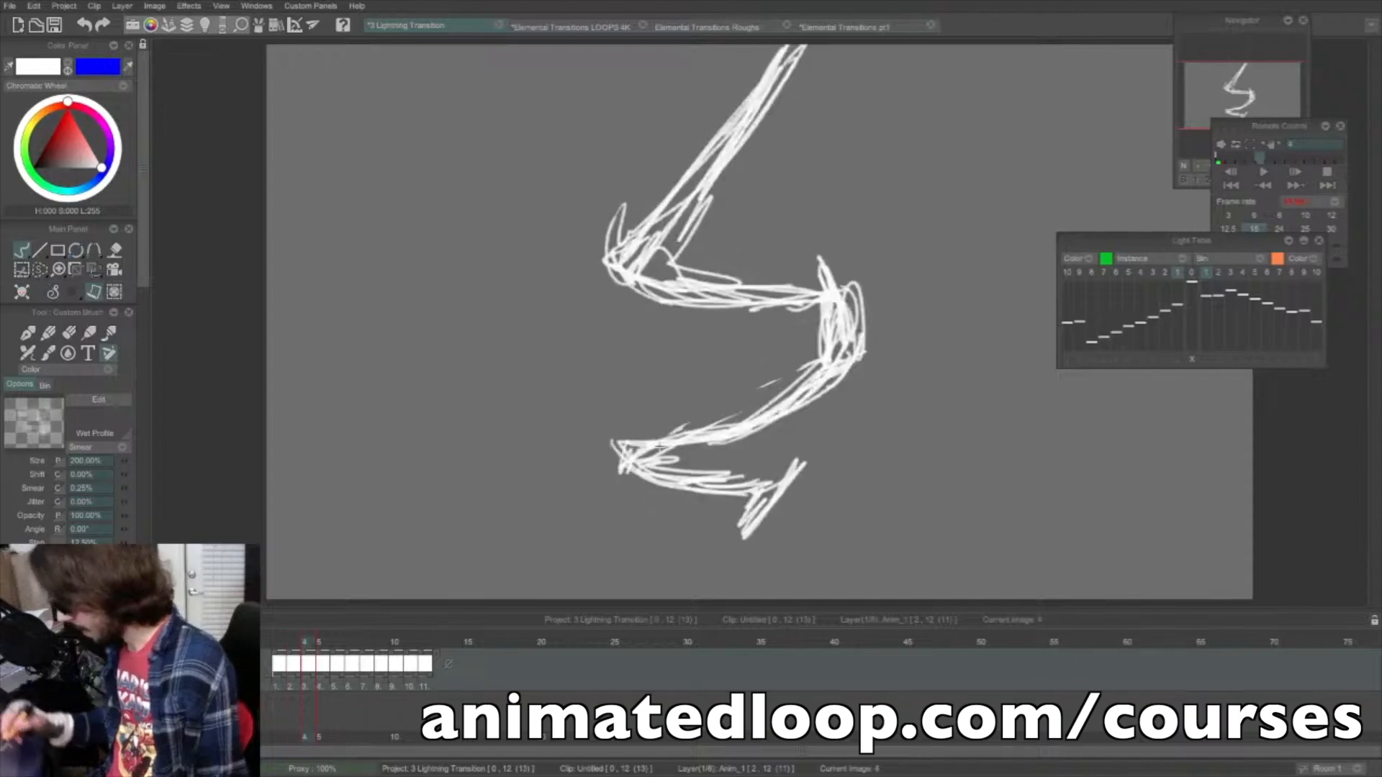
{"action": "left_click_drag", "start_coordinate": [661, 446], "coordinate": [800, 409]}
{"action": "key", "text": "e"}
{"action": "mouse_move", "coordinate": [856, 295]}
{"action": "left_mouse_down"}
{"action": "mouse_move", "coordinate": [741, 295]}
{"action": "mouse_move", "coordinate": [856, 305]}
{"action": "left_mouse_up"}
{"action": "key", "text": "e"}
{"action": "left_click_drag", "start_coordinate": [666, 293], "coordinate": [799, 335]}
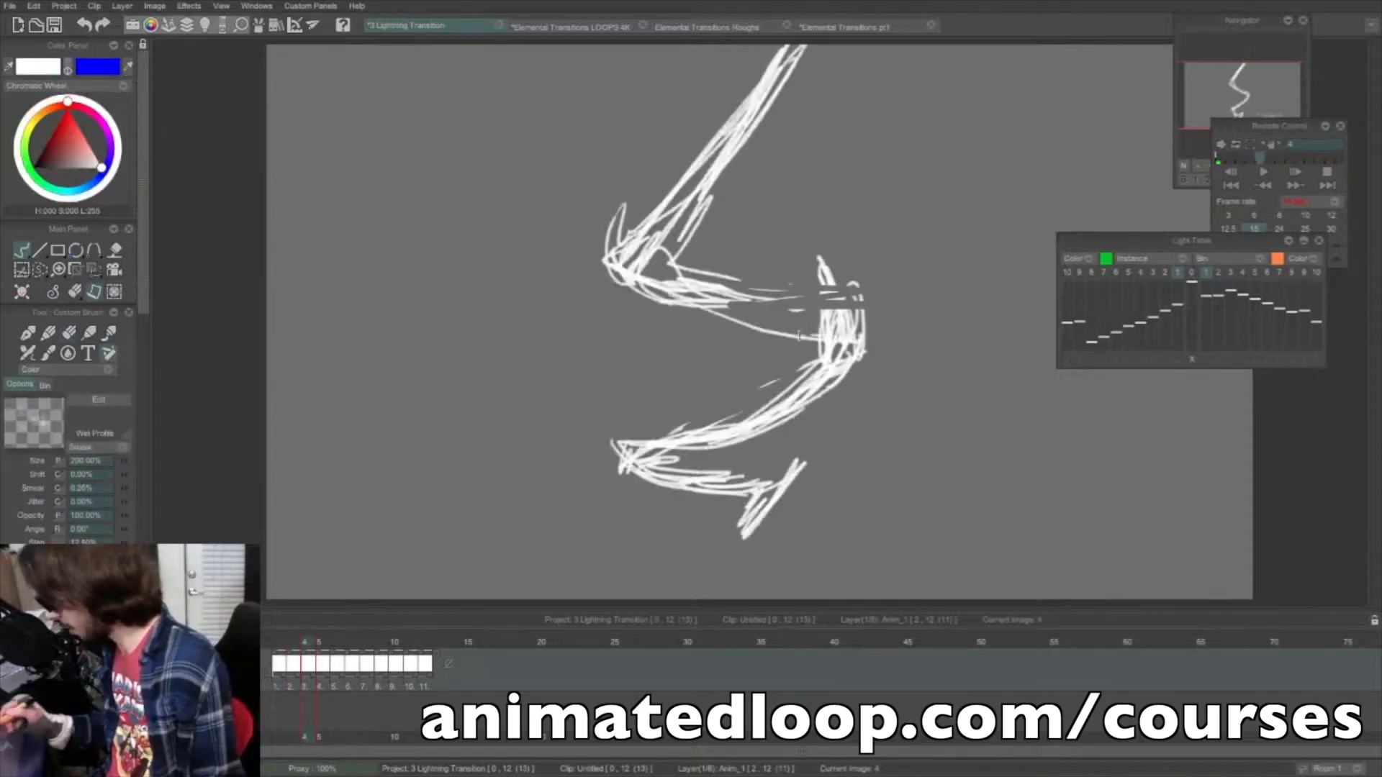
{"action": "mouse_move", "coordinate": [723, 306]}
{"action": "left_mouse_down"}
{"action": "mouse_move", "coordinate": [888, 324]}
{"action": "mouse_move", "coordinate": [830, 393]}
{"action": "mouse_move", "coordinate": [894, 321]}
{"action": "left_mouse_up"}
{"action": "left_click_drag", "start_coordinate": [891, 314], "coordinate": [723, 305]}
- Sharpen the left and right bends of frame 4's bolt into points and reinforce its lower segments
{"action": "left_click_drag", "start_coordinate": [659, 270], "coordinate": [595, 267]}
{"action": "mouse_move", "coordinate": [595, 267]}
{"action": "left_mouse_down"}
{"action": "mouse_move", "coordinate": [801, 43]}
{"action": "mouse_move", "coordinate": [634, 249]}
{"action": "mouse_move", "coordinate": [604, 249]}
{"action": "left_mouse_up"}
{"action": "key", "text": "Left"}
{"action": "key", "text": "Right"}
{"action": "mouse_move", "coordinate": [634, 272]}
{"action": "left_mouse_down"}
{"action": "mouse_move", "coordinate": [827, 327]}
{"action": "mouse_move", "coordinate": [901, 311]}
{"action": "left_mouse_up"}
{"action": "mouse_move", "coordinate": [901, 311]}
{"action": "left_mouse_down"}
{"action": "mouse_move", "coordinate": [788, 423]}
{"action": "mouse_move", "coordinate": [612, 442]}
{"action": "mouse_move", "coordinate": [799, 487]}
{"action": "left_mouse_up"}
{"action": "key", "text": "Left"}
{"action": "key", "text": "Right"}
- Go back and forth between frames 4 and 6 to compare the bolts on either side of the white flash
{"action": "key", "text": "Right"}
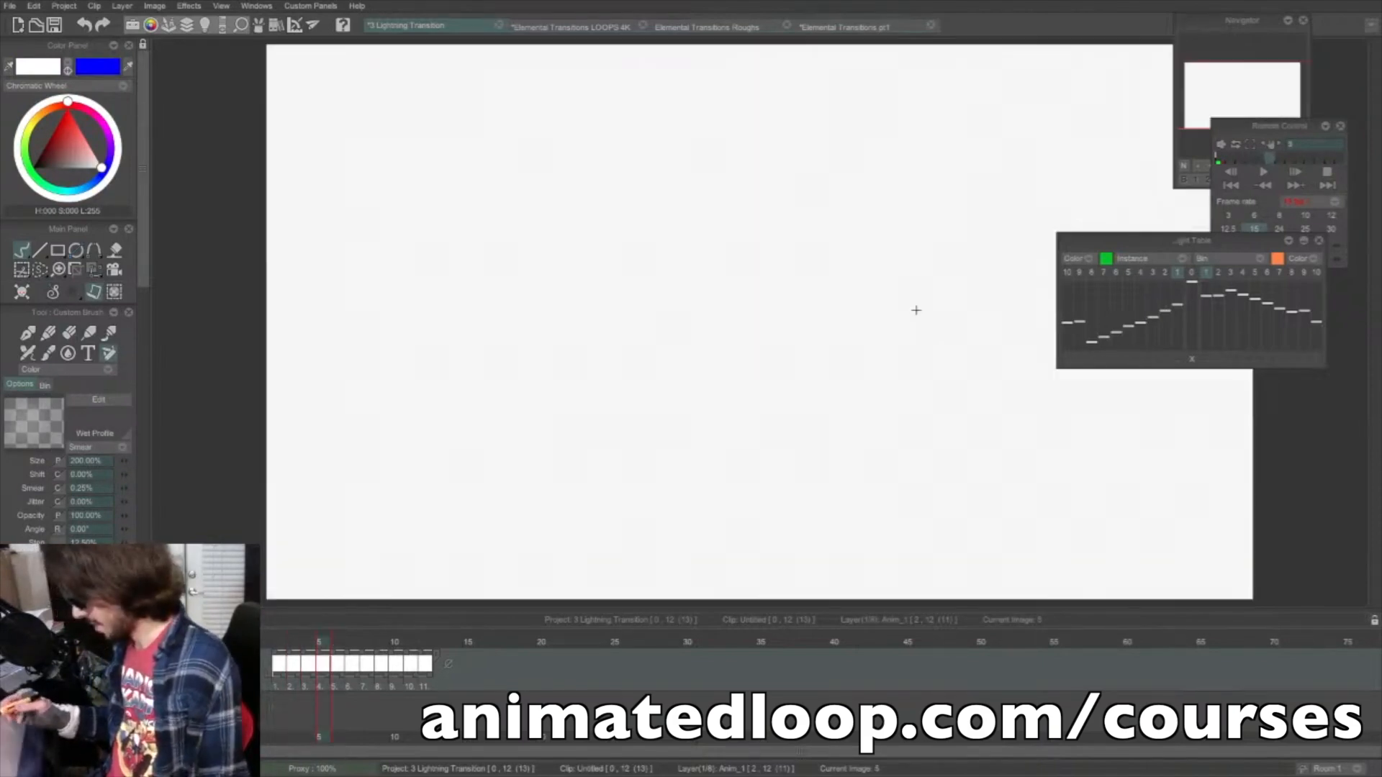
{"action": "key", "text": "Right"}
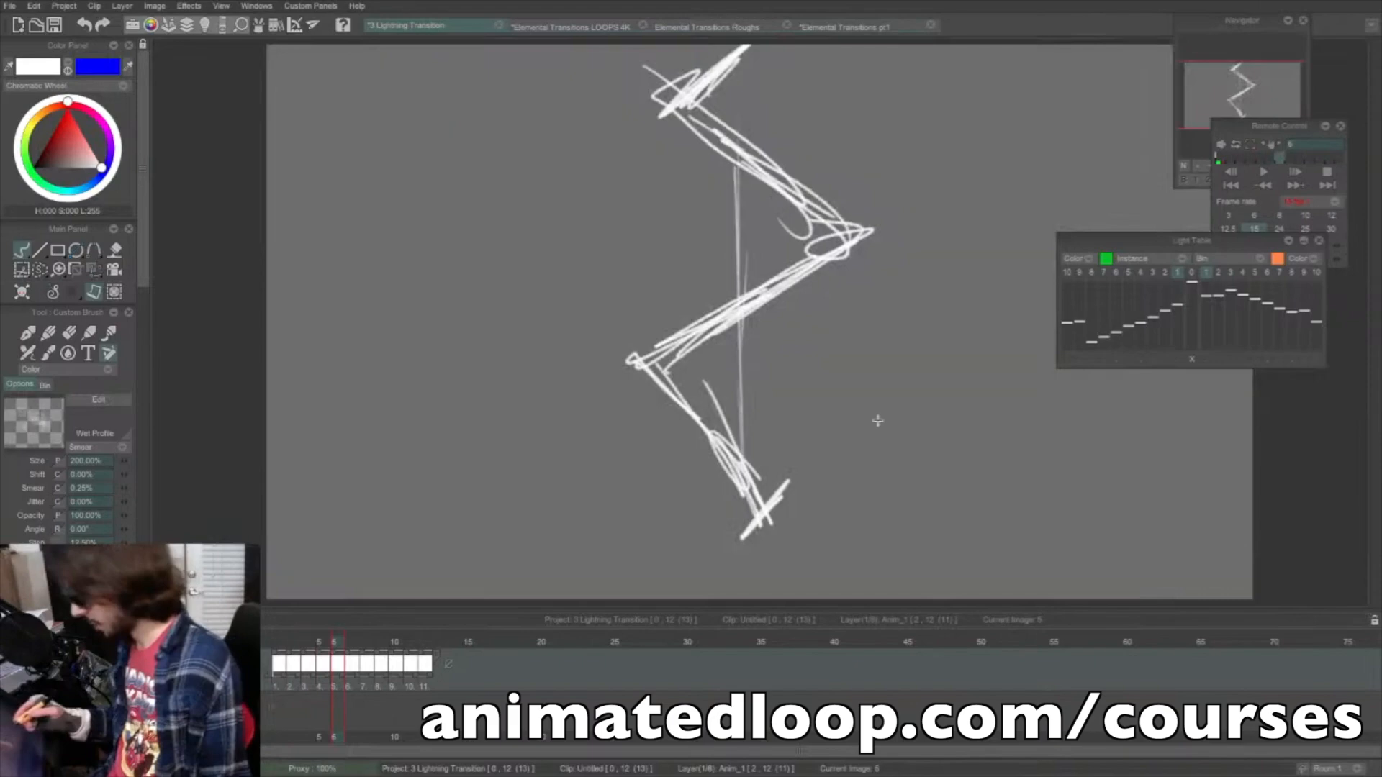
{"action": "mouse_move", "coordinate": [763, 293]}
{"action": "left_mouse_down"}
{"action": "mouse_move", "coordinate": [839, 228]}
{"action": "mouse_move", "coordinate": [658, 106]}
{"action": "mouse_move", "coordinate": [703, 86]}
{"action": "mouse_move", "coordinate": [710, 141]}
{"action": "mouse_move", "coordinate": [838, 236]}
{"action": "left_mouse_up"}
{"action": "key", "text": "Left"}
{"action": "key", "text": "Left"}
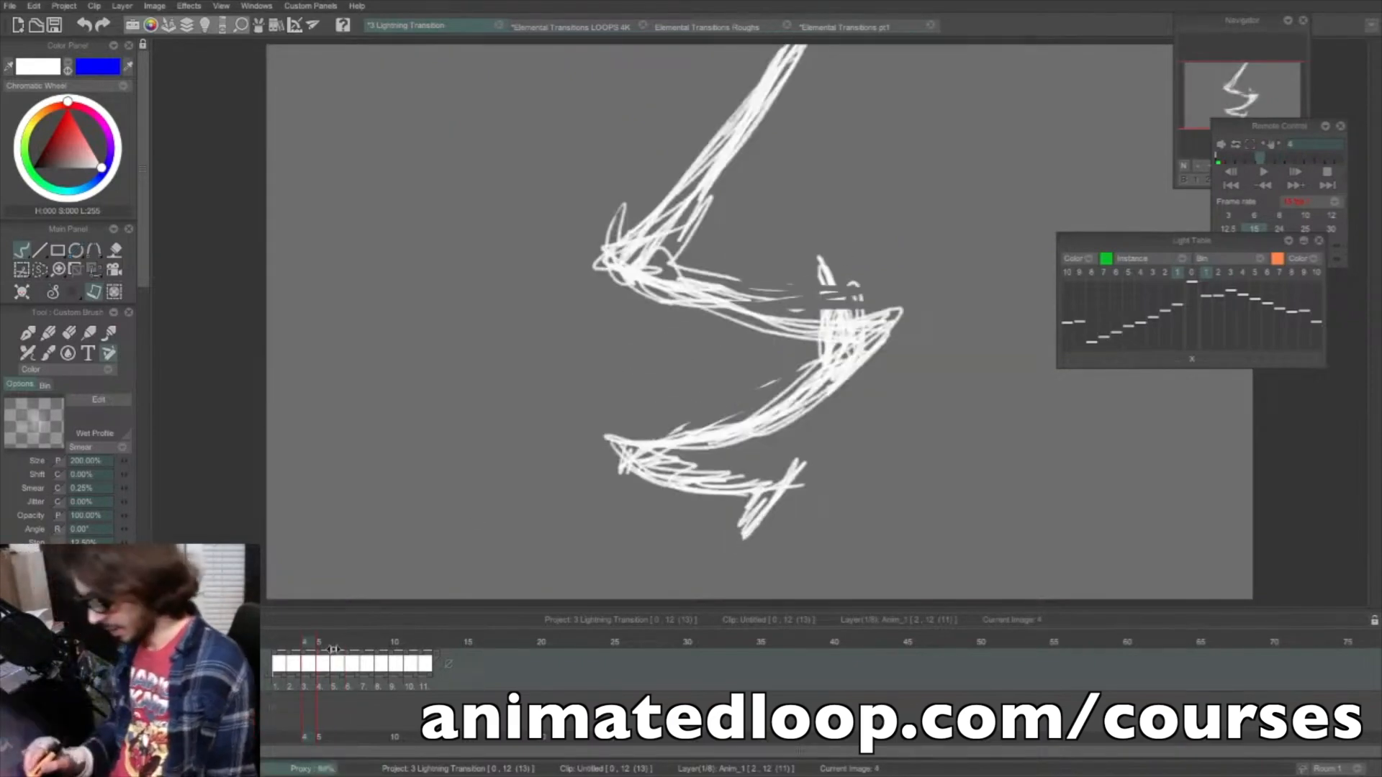
{"action": "left_click", "coordinate": [335, 643]}
{"action": "left_click", "coordinate": [312, 643]}
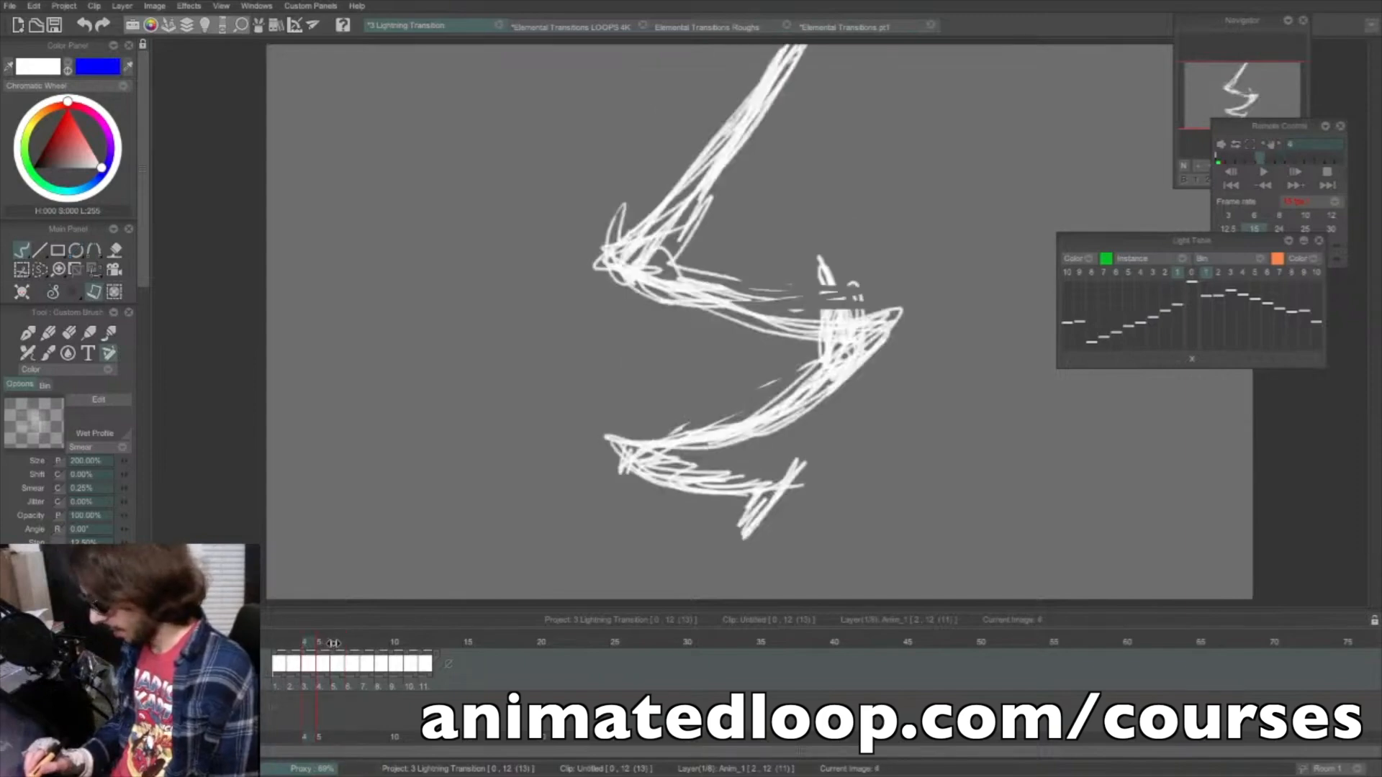
{"action": "left_click", "coordinate": [336, 643]}
{"action": "left_click", "coordinate": [312, 643]}
{"action": "left_click", "coordinate": [336, 642]}
{"action": "left_click", "coordinate": [315, 643]}
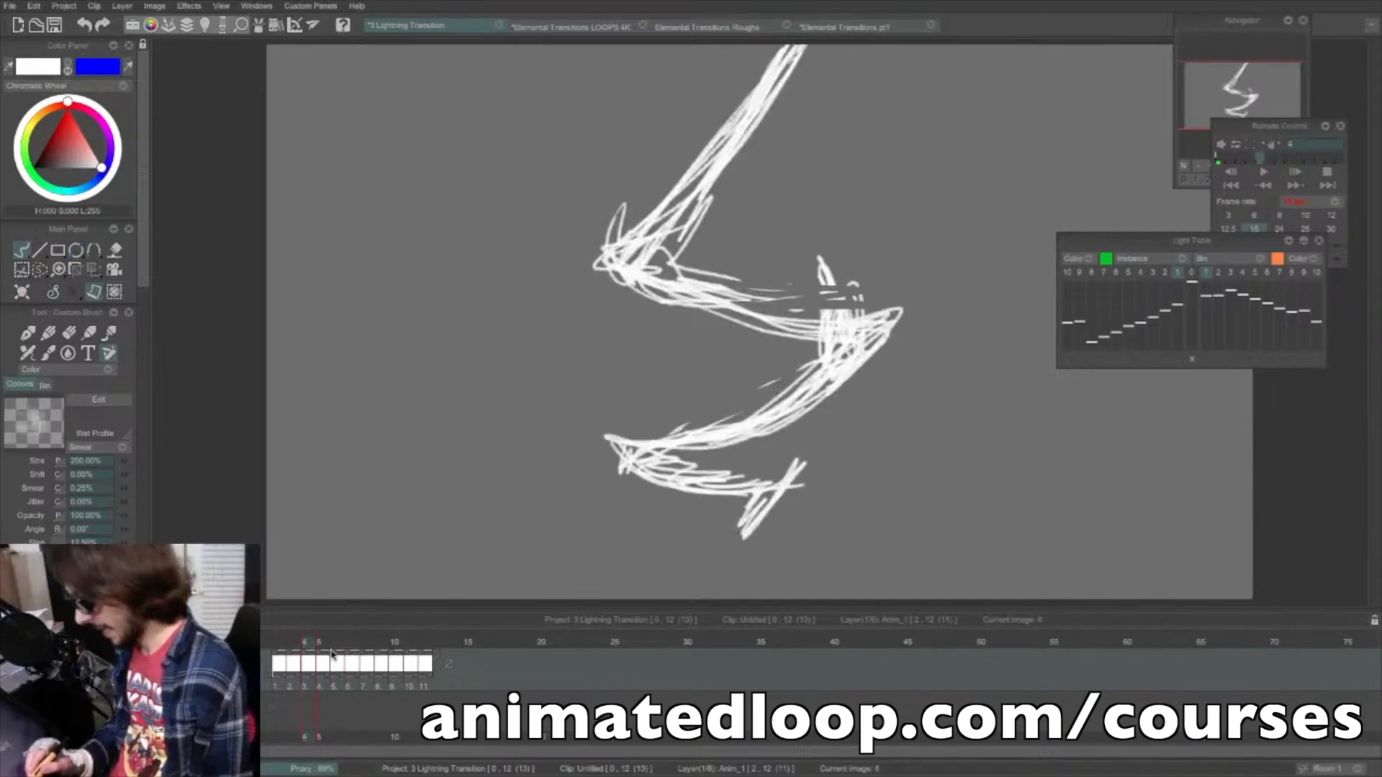
- On frame 7, extend the zigzag around the central bolt downward with another diagonal and a left bend
{"action": "left_click", "coordinate": [348, 642]}
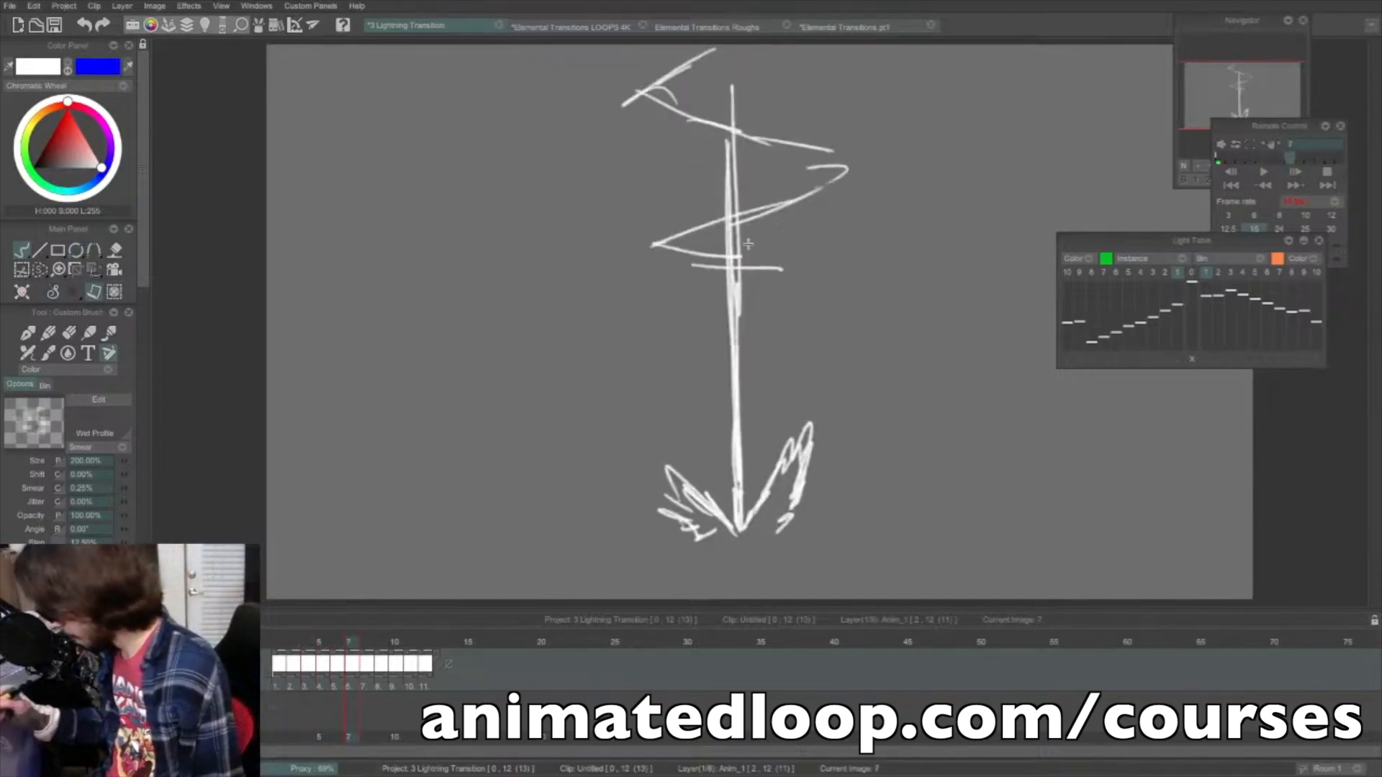
{"action": "key", "text": "Left"}
{"action": "mouse_move", "coordinate": [740, 268]}
{"action": "left_mouse_down"}
{"action": "mouse_move", "coordinate": [820, 241]}
{"action": "mouse_move", "coordinate": [707, 326]}
{"action": "left_mouse_up"}
{"action": "key", "text": "Right"}
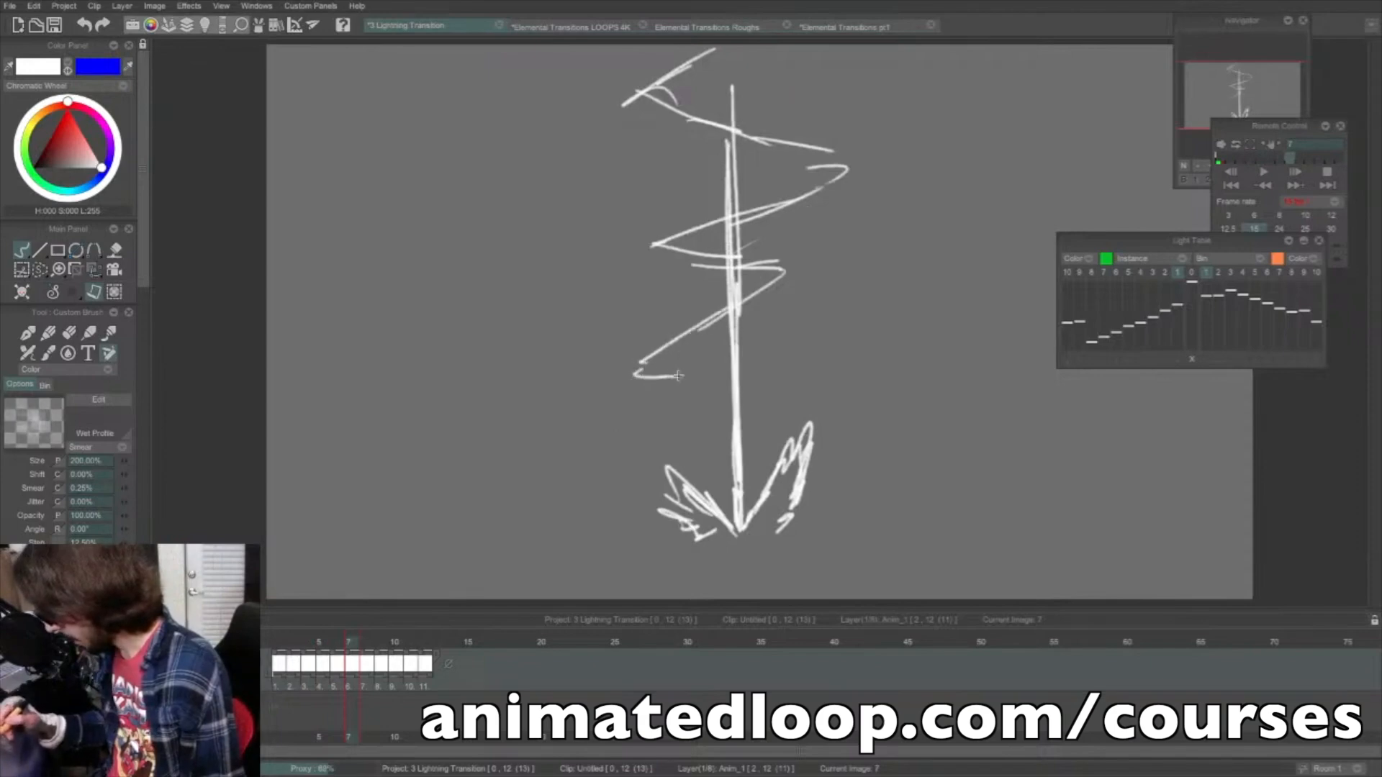
{"action": "left_click_drag", "start_coordinate": [648, 364], "coordinate": [713, 319]}
{"action": "left_click_drag", "start_coordinate": [776, 267], "coordinate": [681, 346]}
- Thicken frame 7's central bolt from the canvas's top edge to the ground, and add a wide lower loop to the spiral
{"action": "mouse_move", "coordinate": [738, 170]}
{"action": "left_mouse_down"}
{"action": "mouse_move", "coordinate": [730, 44]}
{"action": "mouse_move", "coordinate": [730, 493]}
{"action": "left_mouse_up"}
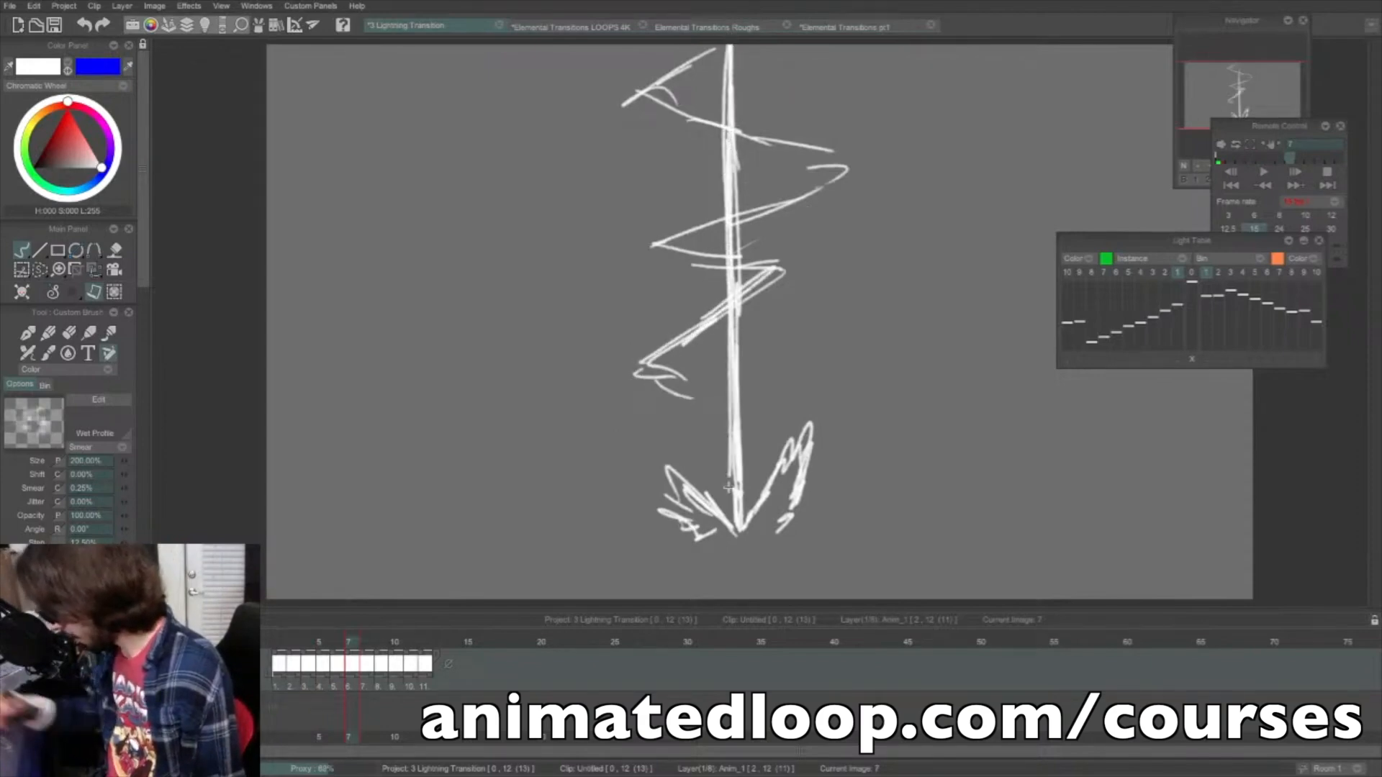
{"action": "left_click_drag", "start_coordinate": [727, 256], "coordinate": [736, 554]}
{"action": "left_click_drag", "start_coordinate": [727, 444], "coordinate": [732, 471]}
{"action": "left_click_drag", "start_coordinate": [740, 420], "coordinate": [752, 514]}
{"action": "mouse_move", "coordinate": [754, 359]}
{"action": "left_mouse_down"}
{"action": "mouse_move", "coordinate": [864, 317]}
{"action": "mouse_move", "coordinate": [765, 407]}
{"action": "left_mouse_up"}
{"action": "mouse_move", "coordinate": [848, 349]}
{"action": "left_mouse_down"}
{"action": "mouse_move", "coordinate": [725, 371]}
{"action": "mouse_move", "coordinate": [712, 249]}
{"action": "mouse_move", "coordinate": [821, 155]}
{"action": "mouse_move", "coordinate": [611, 94]}
{"action": "mouse_move", "coordinate": [752, 65]}
{"action": "mouse_move", "coordinate": [651, 87]}
{"action": "left_mouse_up"}
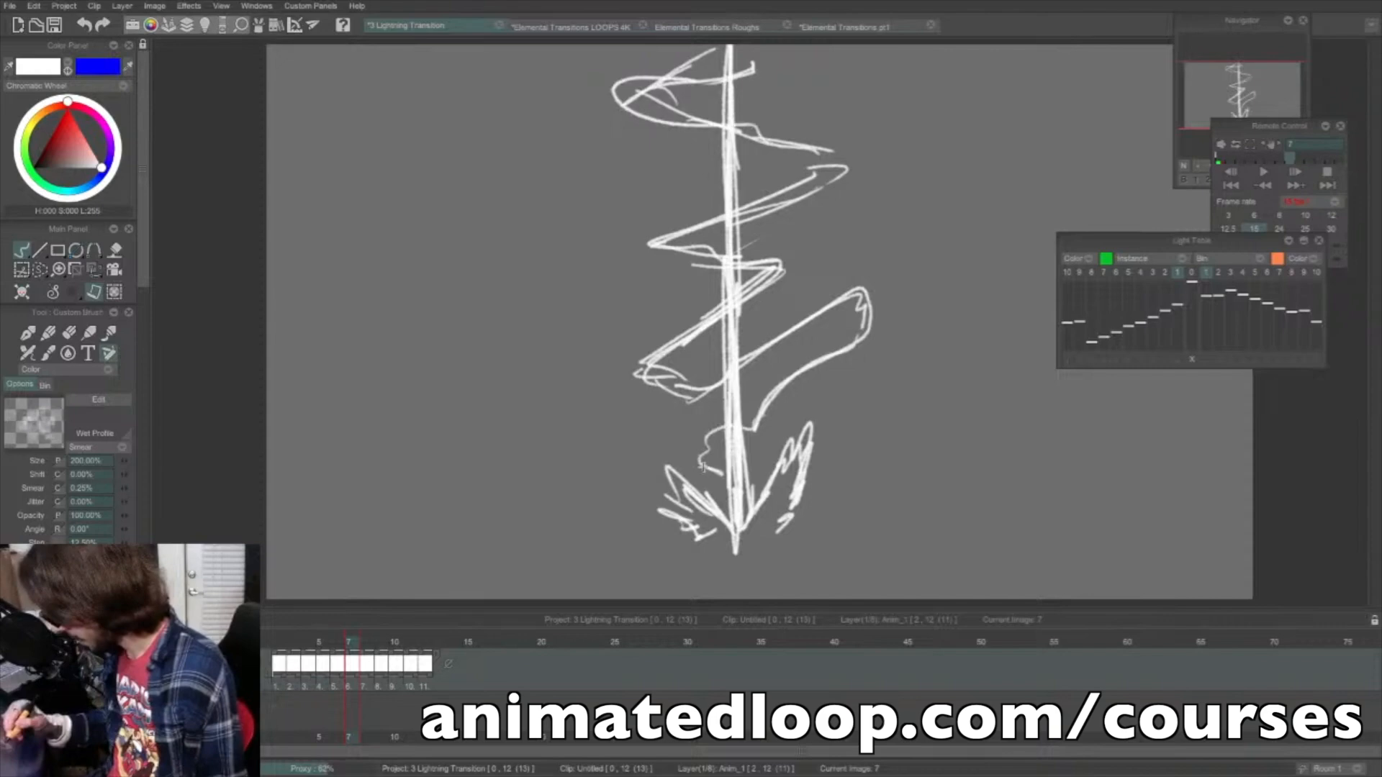
- Turn on the light table and trace frame 7's spiral onto frame 8 as broken arc fragments
{"action": "key", "text": "Right"}
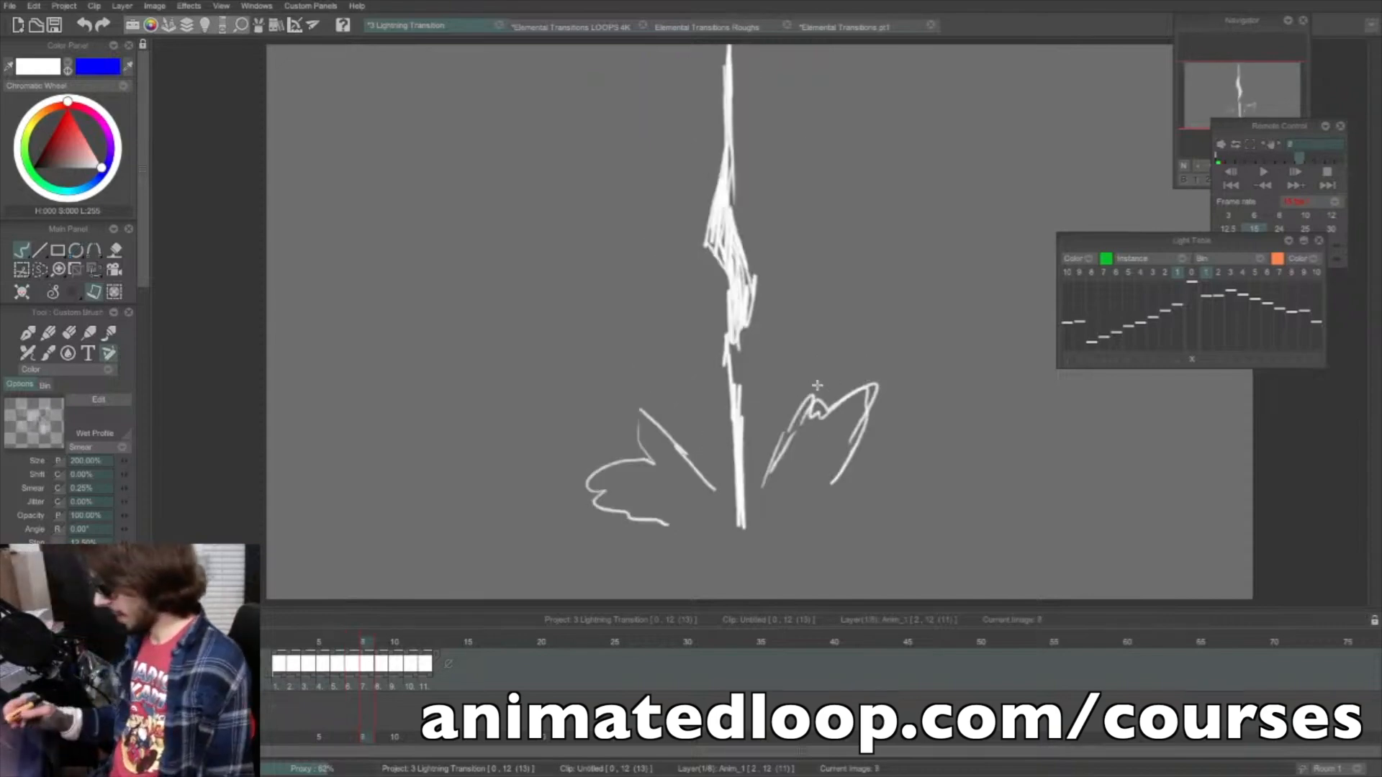
{"action": "key", "text": "Left"}
{"action": "key", "text": "Right"}
{"action": "left_click_drag", "start_coordinate": [716, 465], "coordinate": [702, 427]}
{"action": "left_click", "coordinate": [1195, 272]}
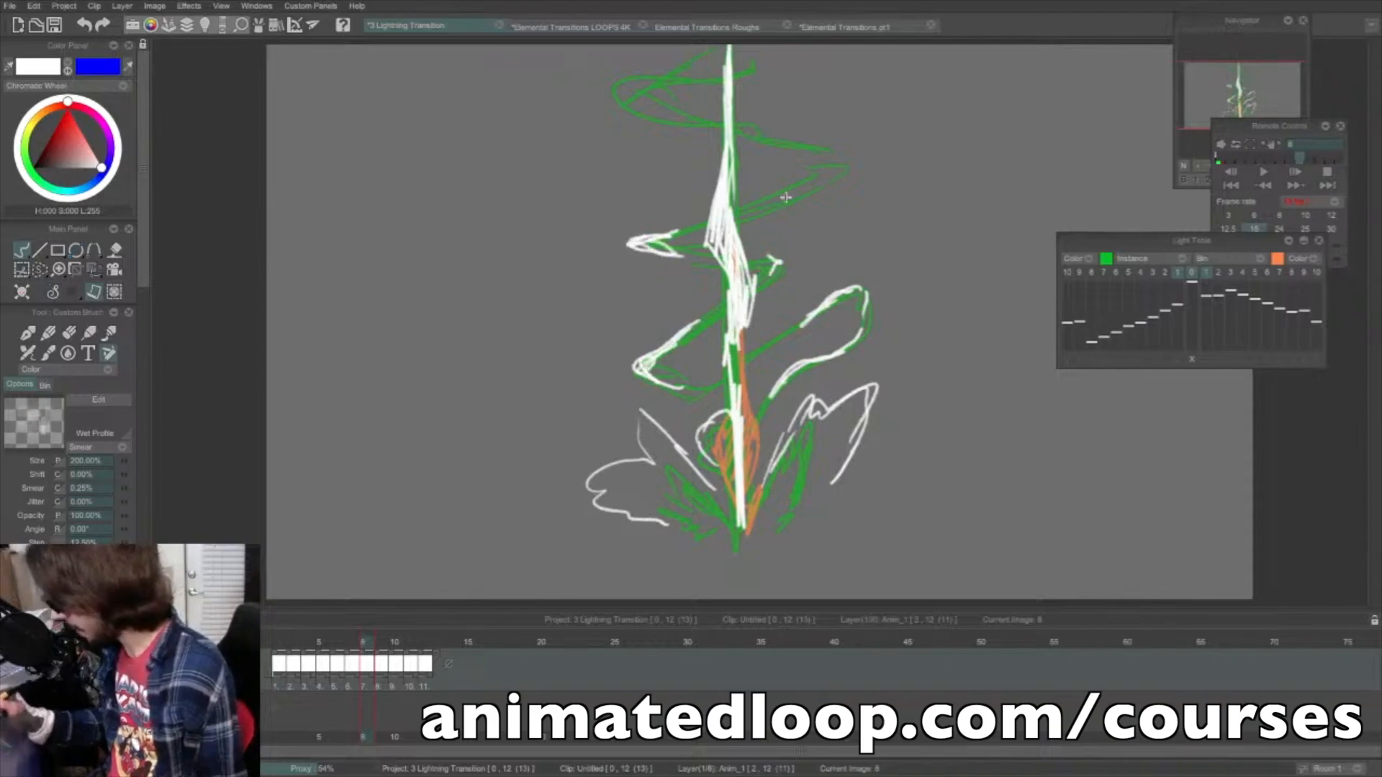
{"action": "mouse_move", "coordinate": [691, 117]}
{"action": "left_mouse_down"}
{"action": "mouse_move", "coordinate": [632, 109]}
{"action": "mouse_move", "coordinate": [650, 85]}
{"action": "left_mouse_up"}
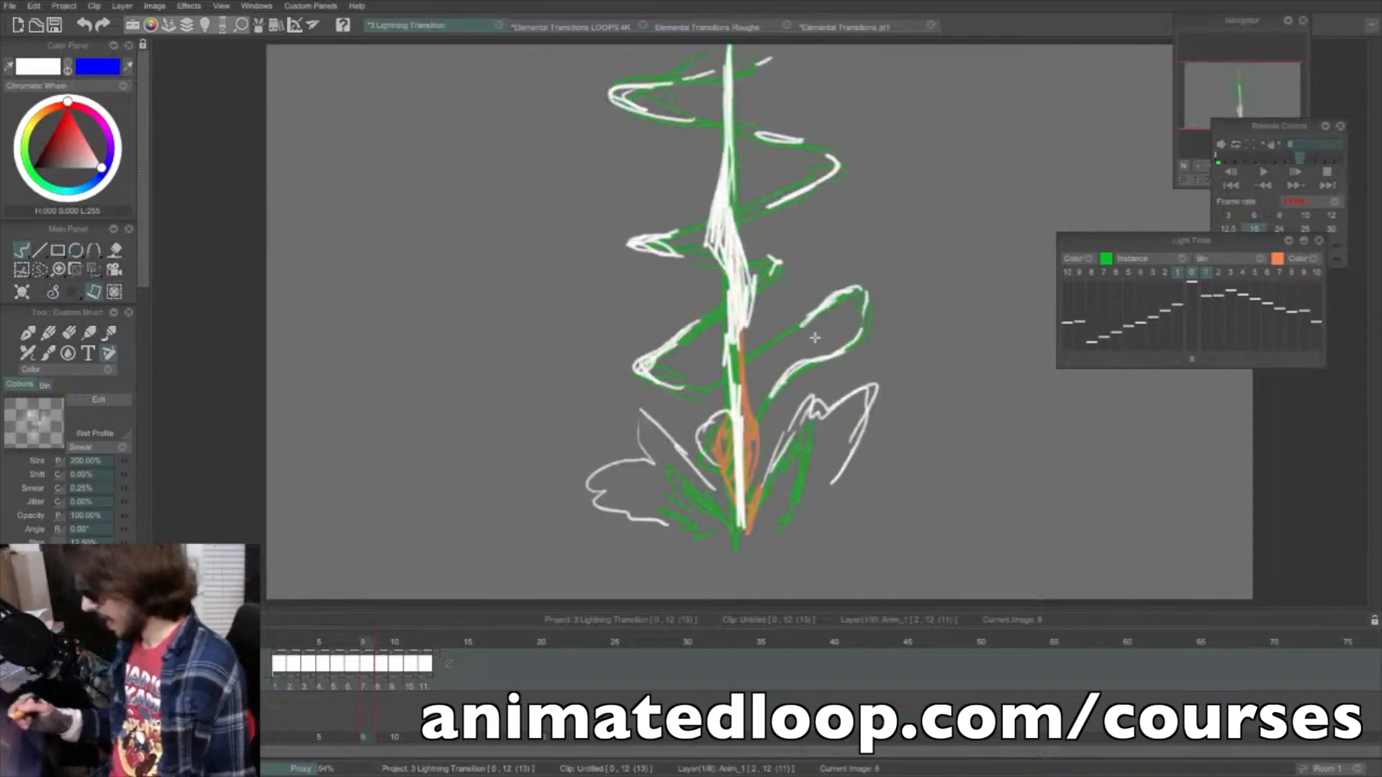
- Flip through frames 8 to 10 with the light table to examine how the bolt fragments break up
{"action": "key", "text": "Right"}
{"action": "key", "text": "Left"}
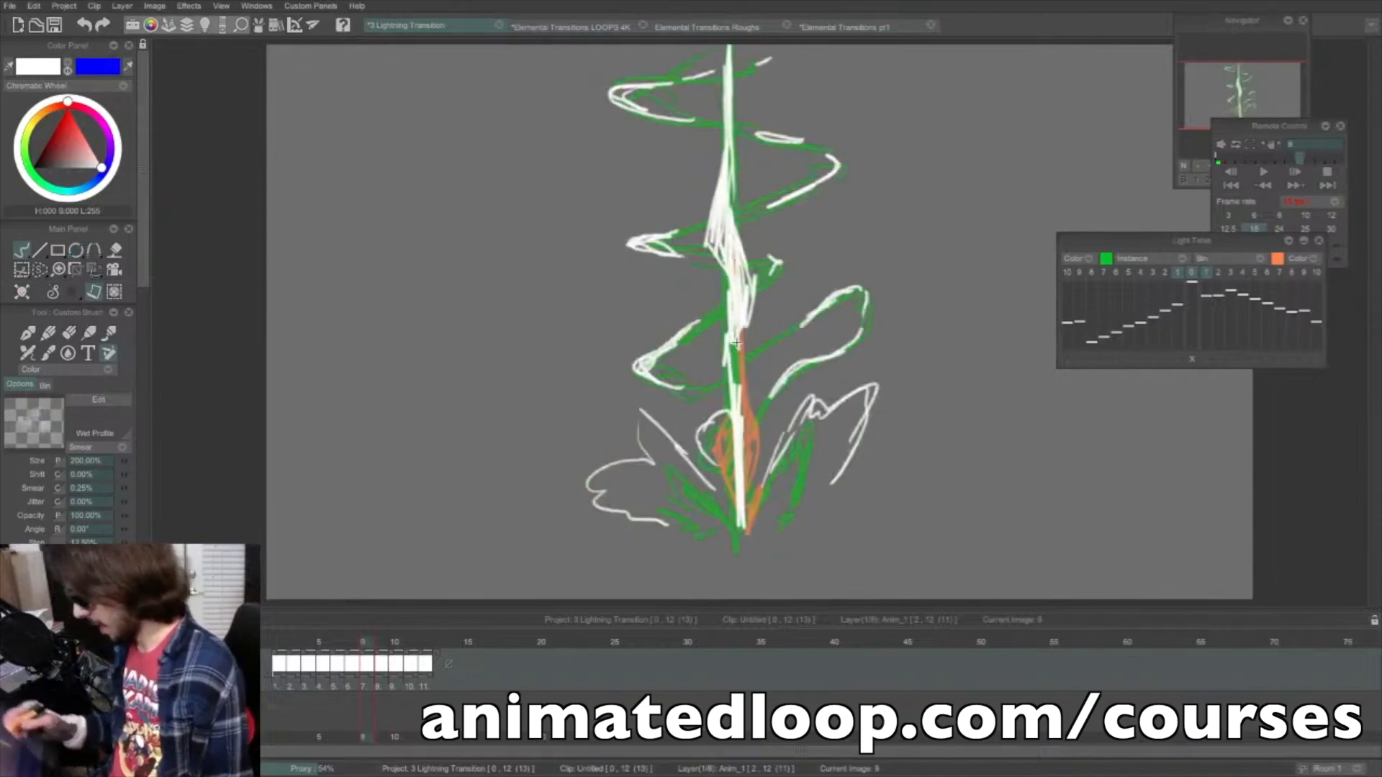
{"action": "key", "text": "Right"}
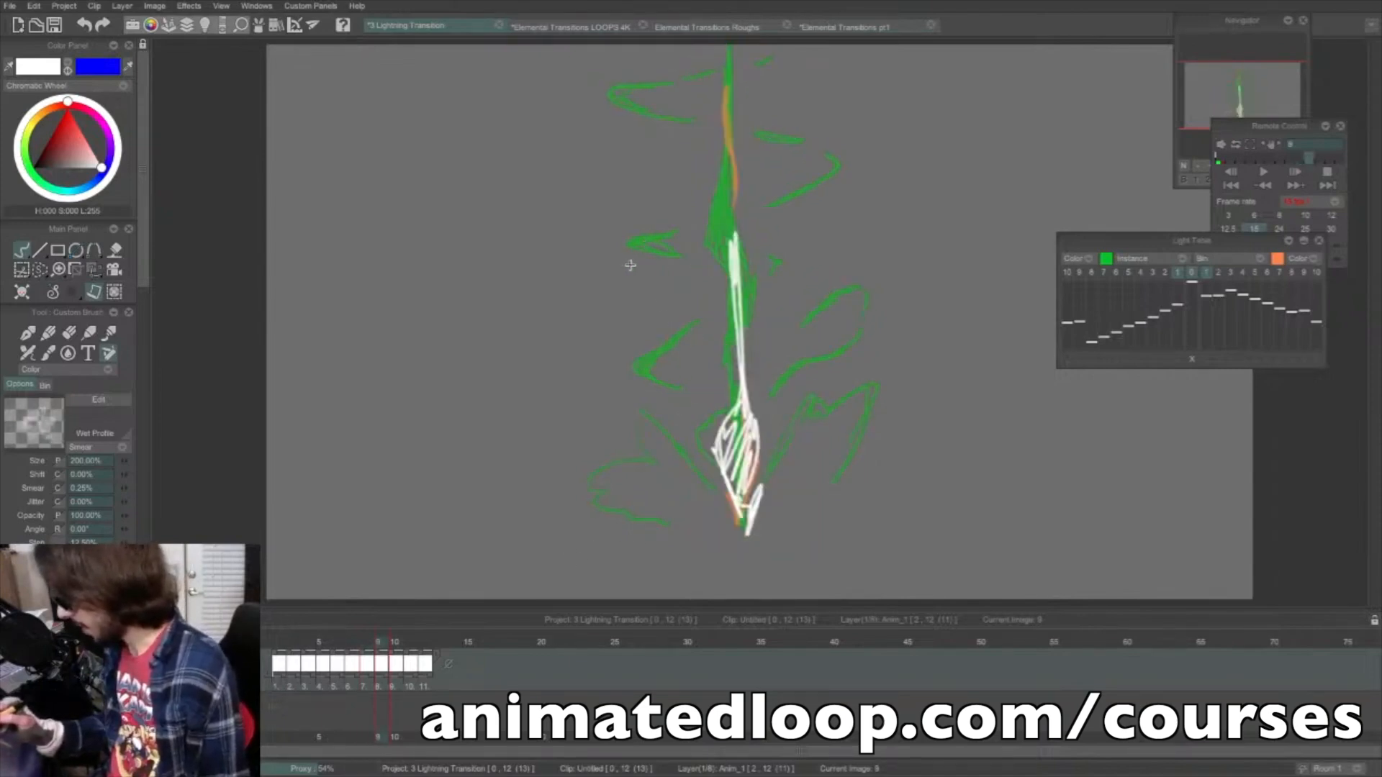
{"action": "key", "text": "Left"}
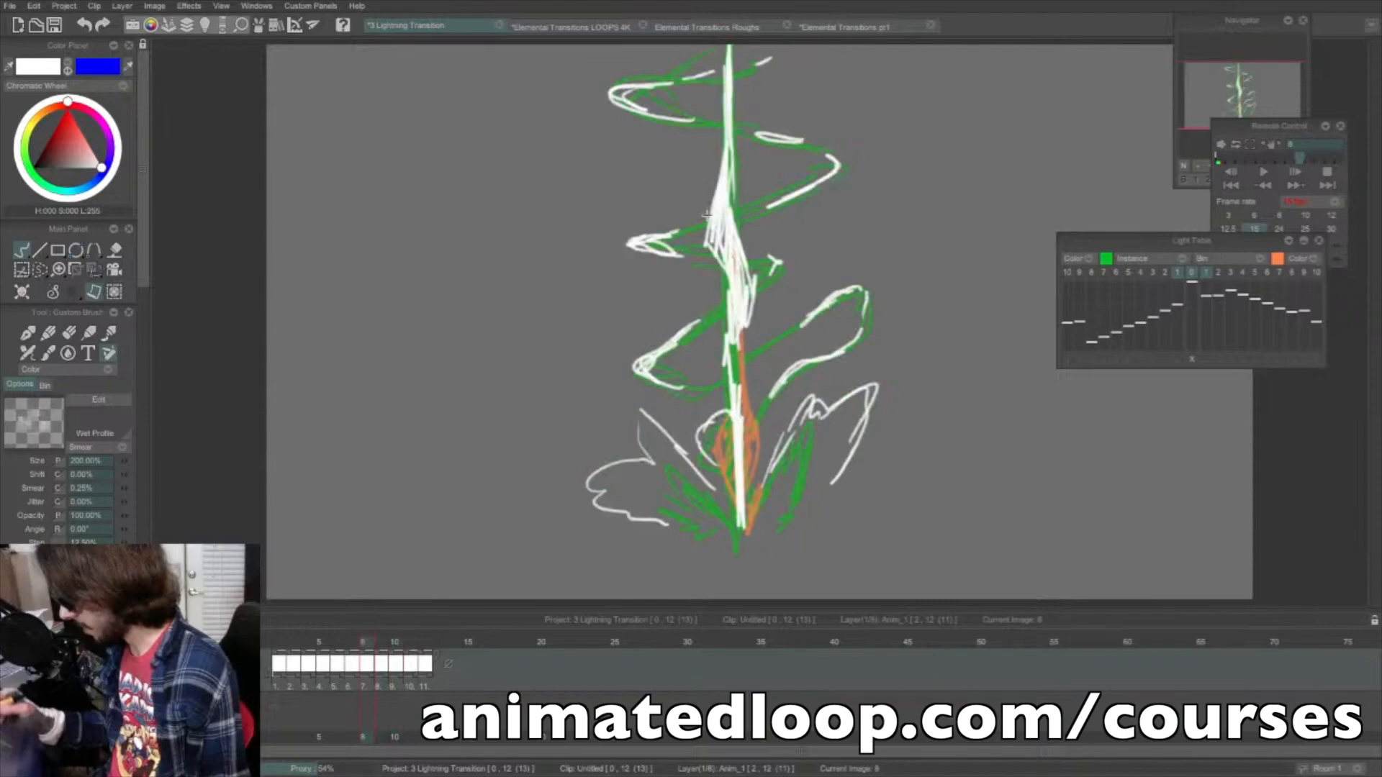
{"action": "key", "text": "Right"}
{"action": "key", "text": "Right"}
{"action": "key", "text": "Left"}
{"action": "key", "text": "Left"}
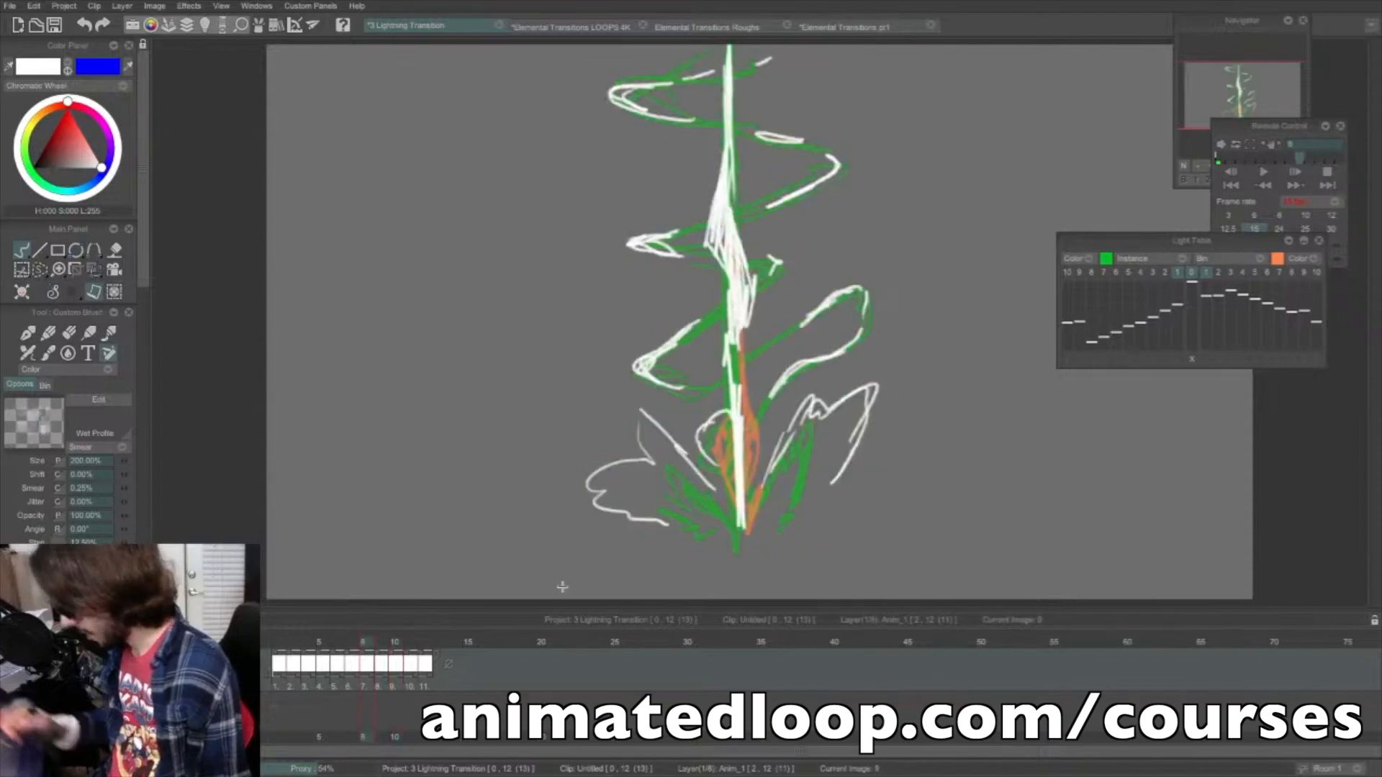
- Draw a small curved streak with a wavy tail on a new frame 13, in the canvas's left area
{"action": "key", "text": "Right"}
{"action": "key", "text": "Right"}
{"action": "key", "text": "Right"}
{"action": "key", "text": "Right"}
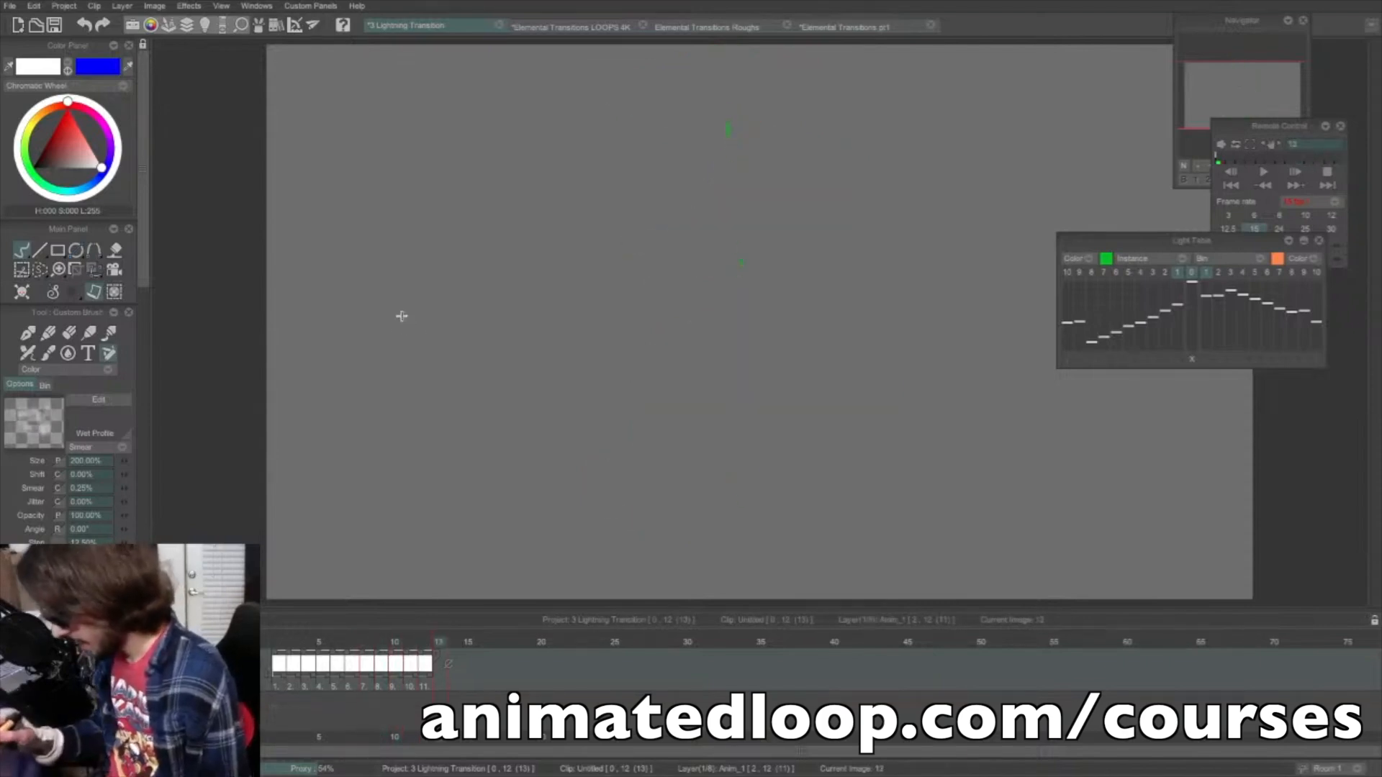
{"action": "left_click_drag", "start_coordinate": [391, 314], "coordinate": [422, 297]}
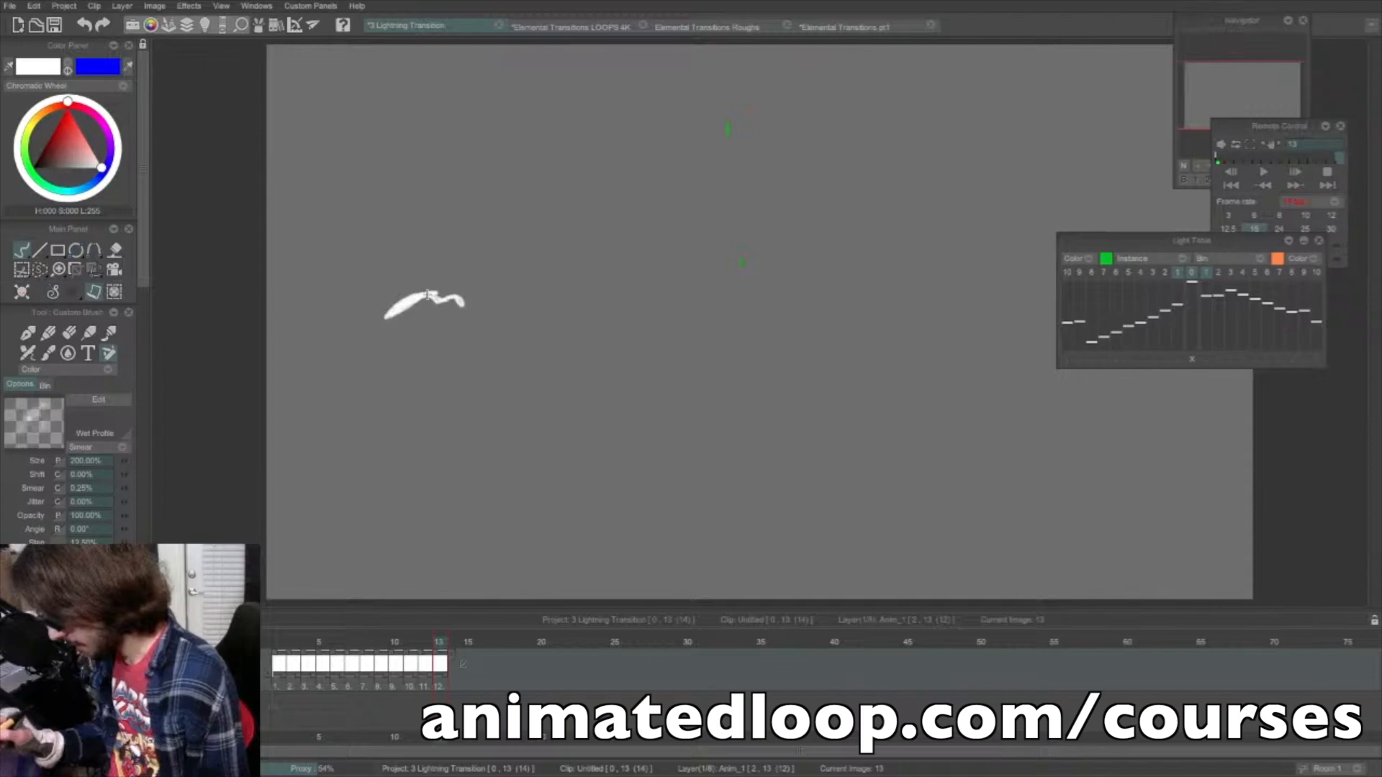
- Trace slightly thinner versions of the curved streak on new frames 14 and 15
{"action": "key", "text": "Right"}
{"action": "key", "text": "e"}
{"action": "key", "text": "e"}
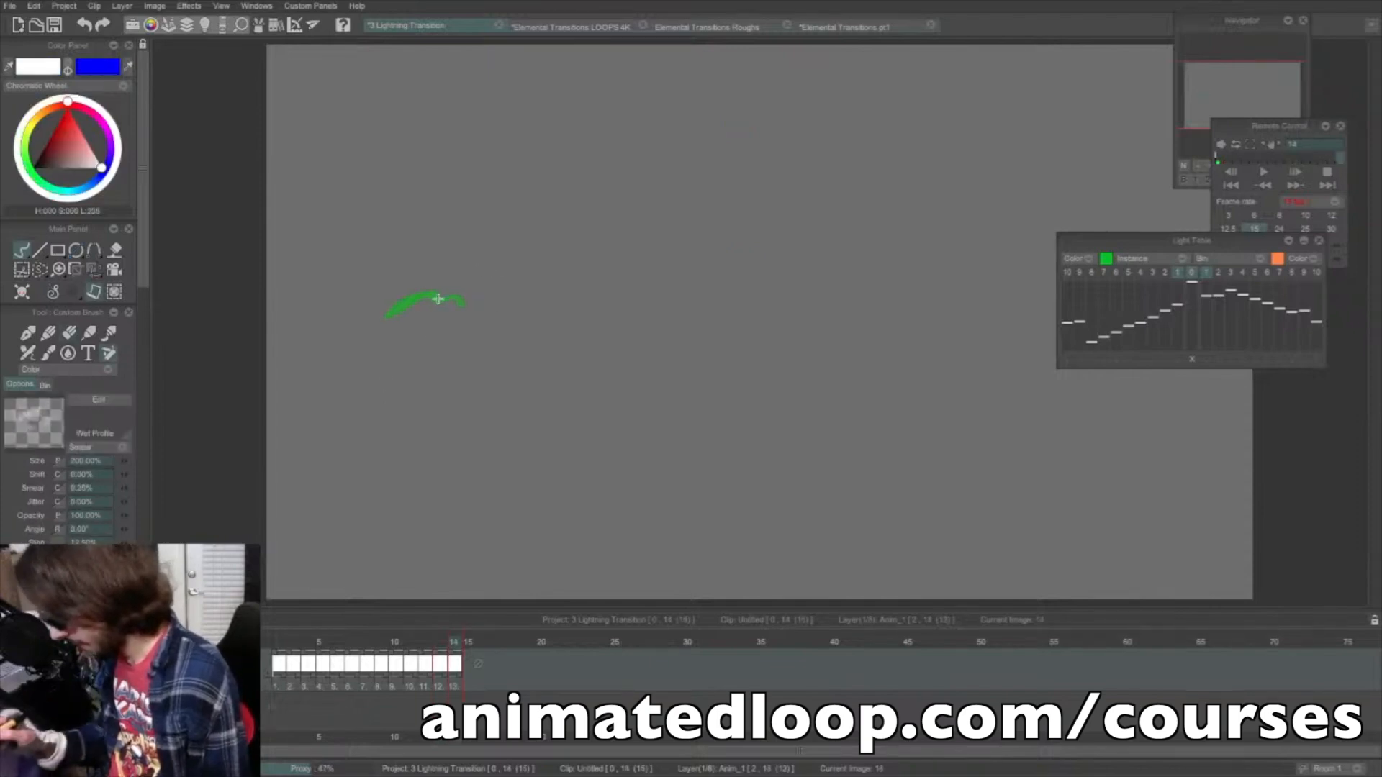
{"action": "left_click_drag", "start_coordinate": [394, 309], "coordinate": [437, 292]}
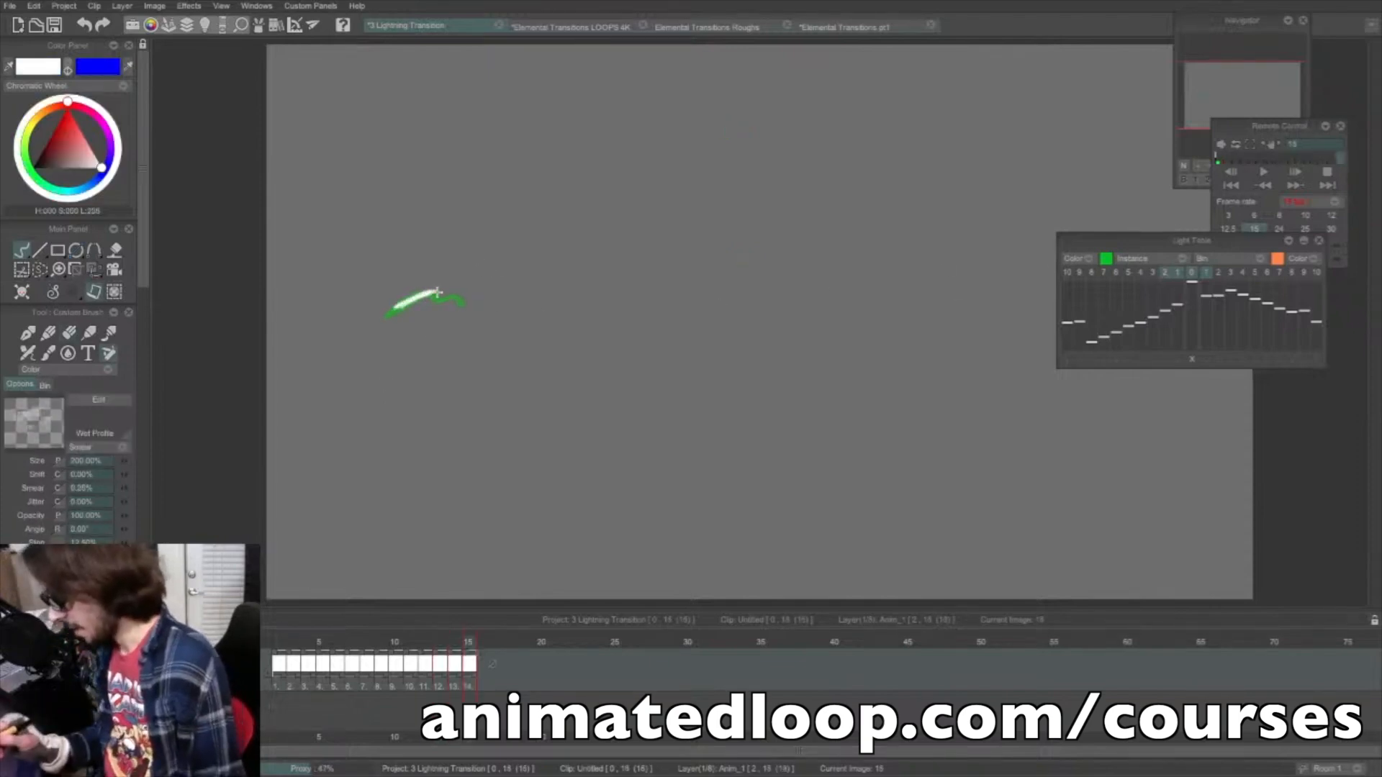
{"action": "key", "text": "e"}
- Add frames up to 21, redrawing the streak smaller on every second frame until only a small fleck remains
{"action": "key", "text": "Right"}
{"action": "key", "text": "Right"}
{"action": "key", "text": "e"}
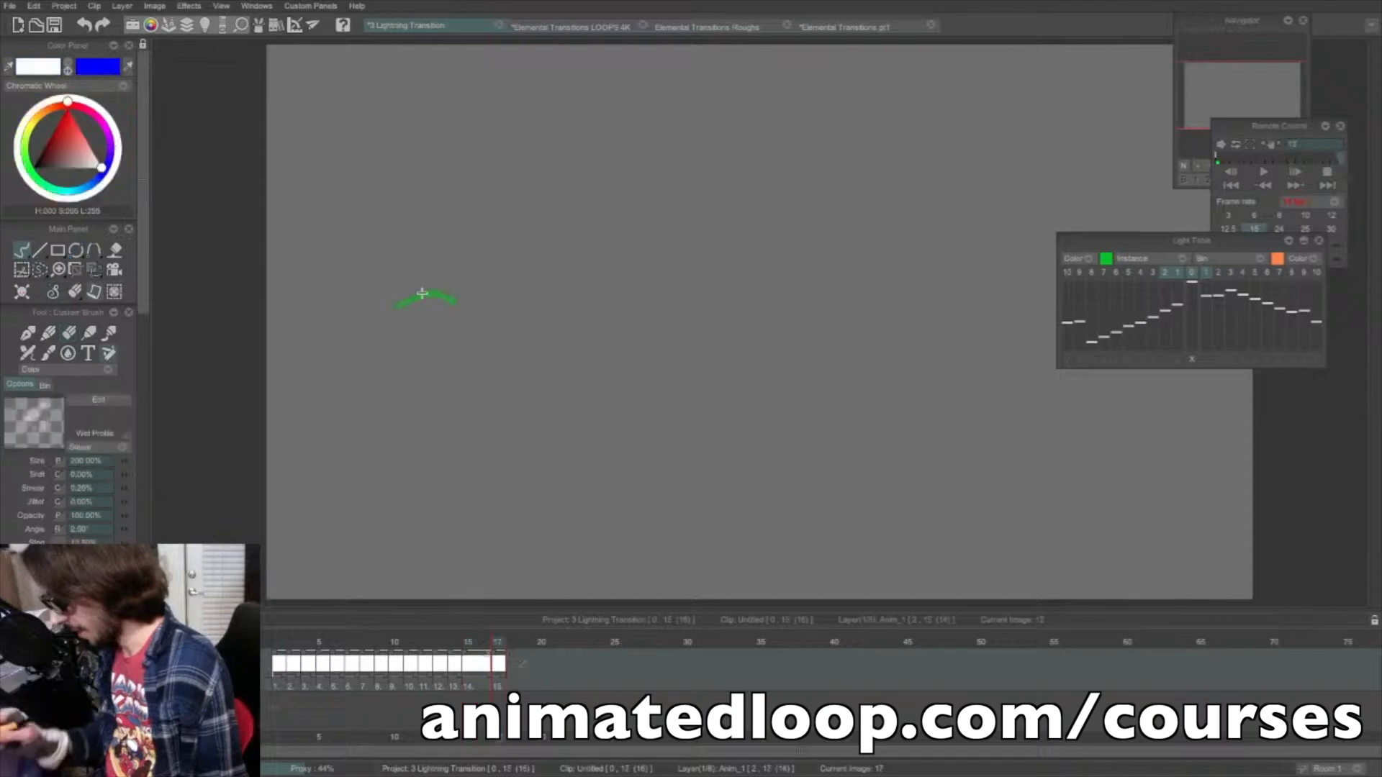
{"action": "key", "text": "e"}
{"action": "key", "text": "Right"}
{"action": "key", "text": "Right"}
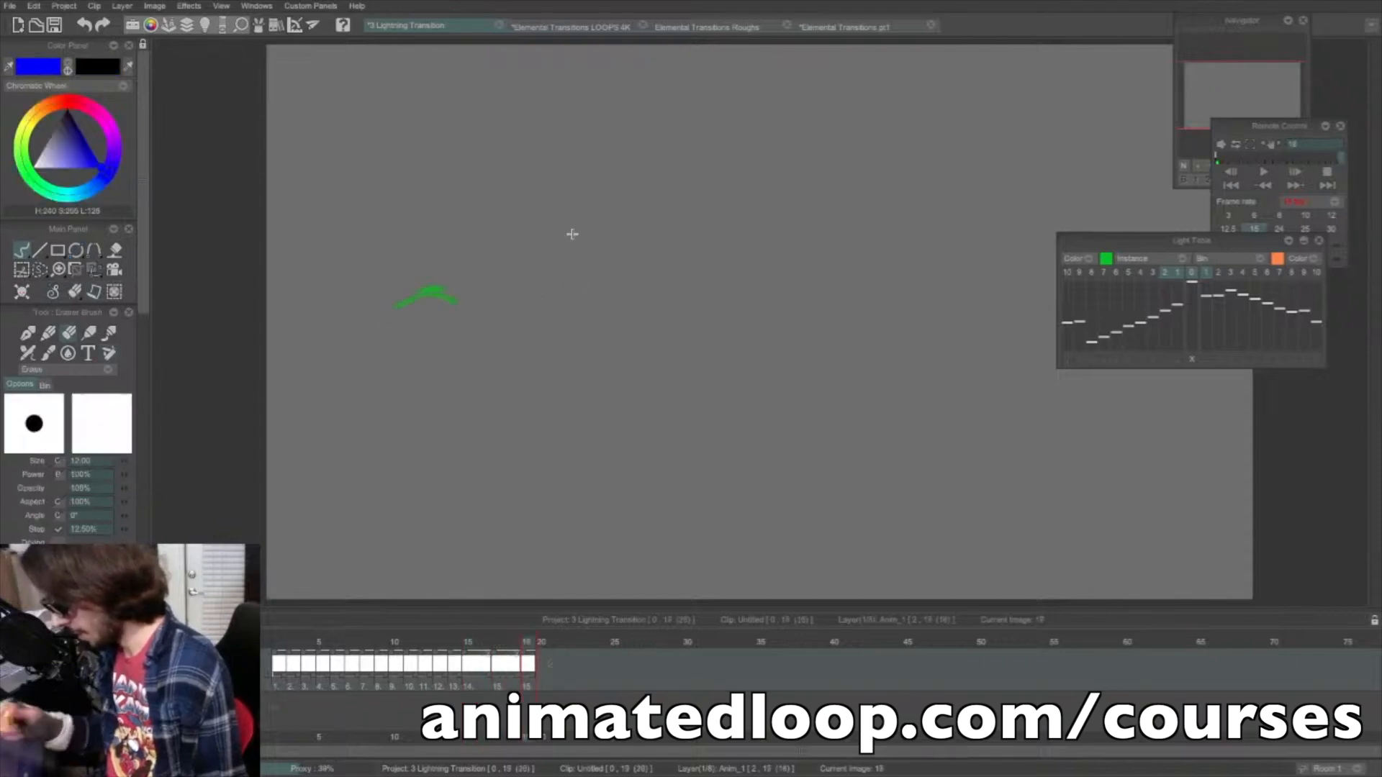
{"action": "key", "text": "e"}
{"action": "key", "text": "e"}
{"action": "key", "text": "Right"}
{"action": "key", "text": "Right"}
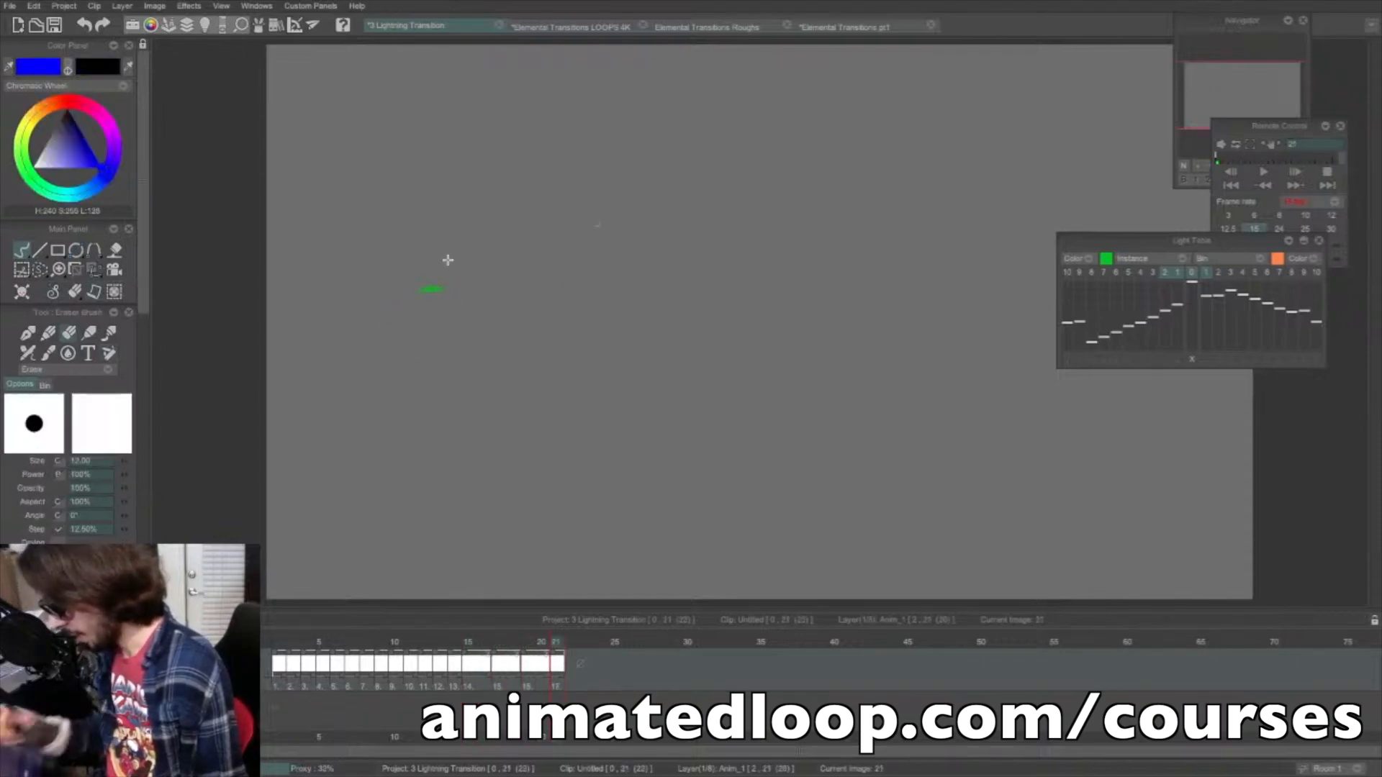
{"action": "key", "text": "e"}
- Clear the held streak drawings on frames 20, 18 and 16, and play back frames 15 to 21
{"action": "key", "text": "Left"}
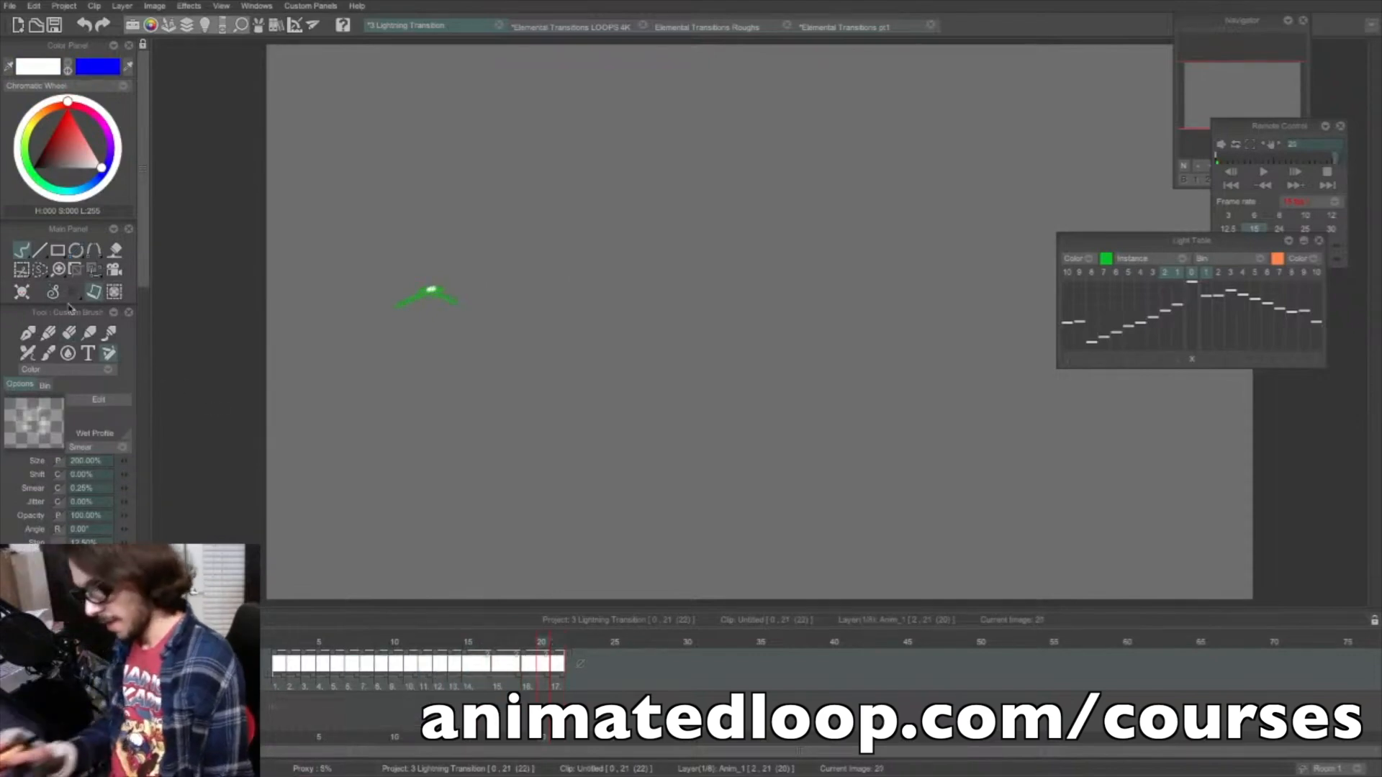
{"action": "key", "text": "Left"}
{"action": "key", "text": "Left"}
{"action": "left_click", "coordinate": [20, 291]}
{"action": "key", "text": "Left"}
{"action": "key", "text": "Left"}
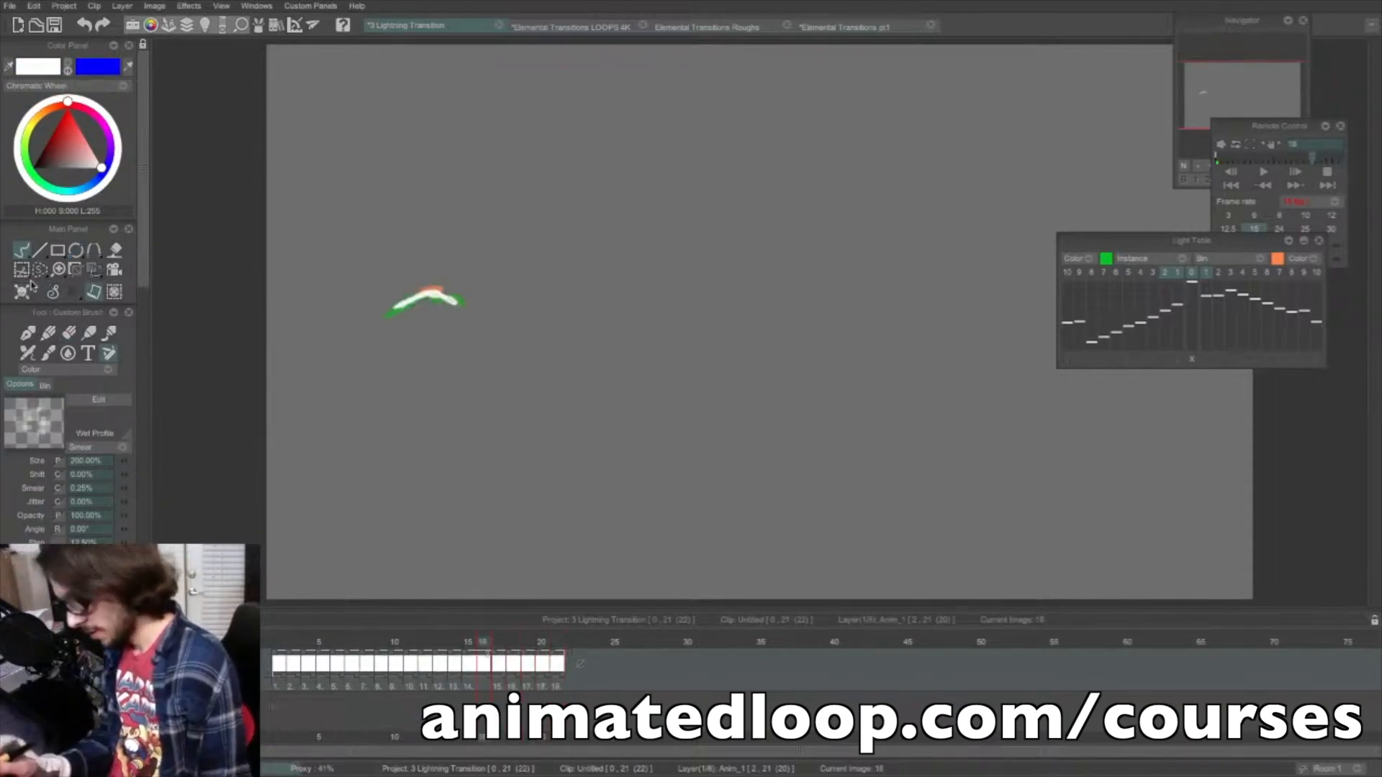
{"action": "left_click", "coordinate": [21, 291]}
{"action": "left_click_drag", "start_coordinate": [559, 673], "coordinate": [464, 656]}
{"action": "key", "text": "Return"}
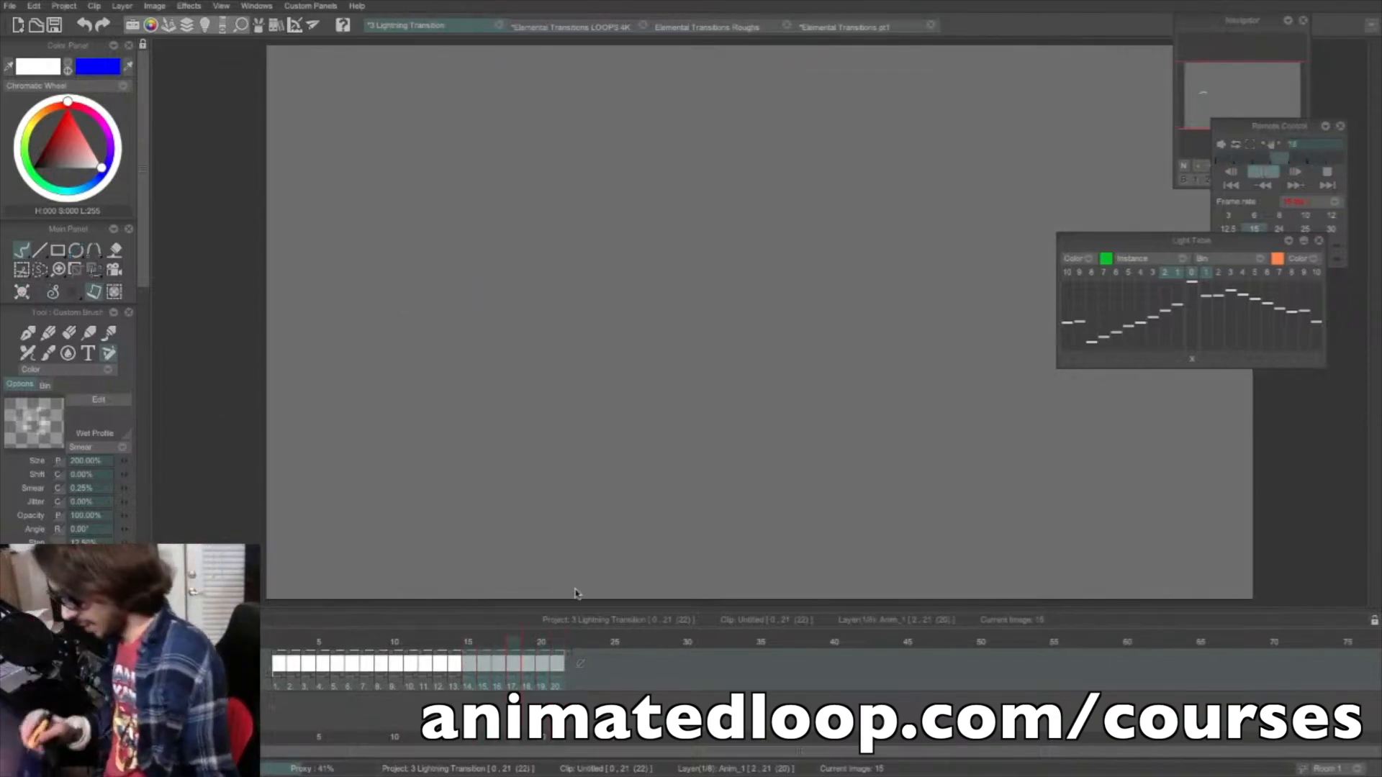
- Remove the dissipating streak frames 15 to 21 so the animation layer ends at frame 14
{"action": "left_click", "coordinate": [470, 637]}
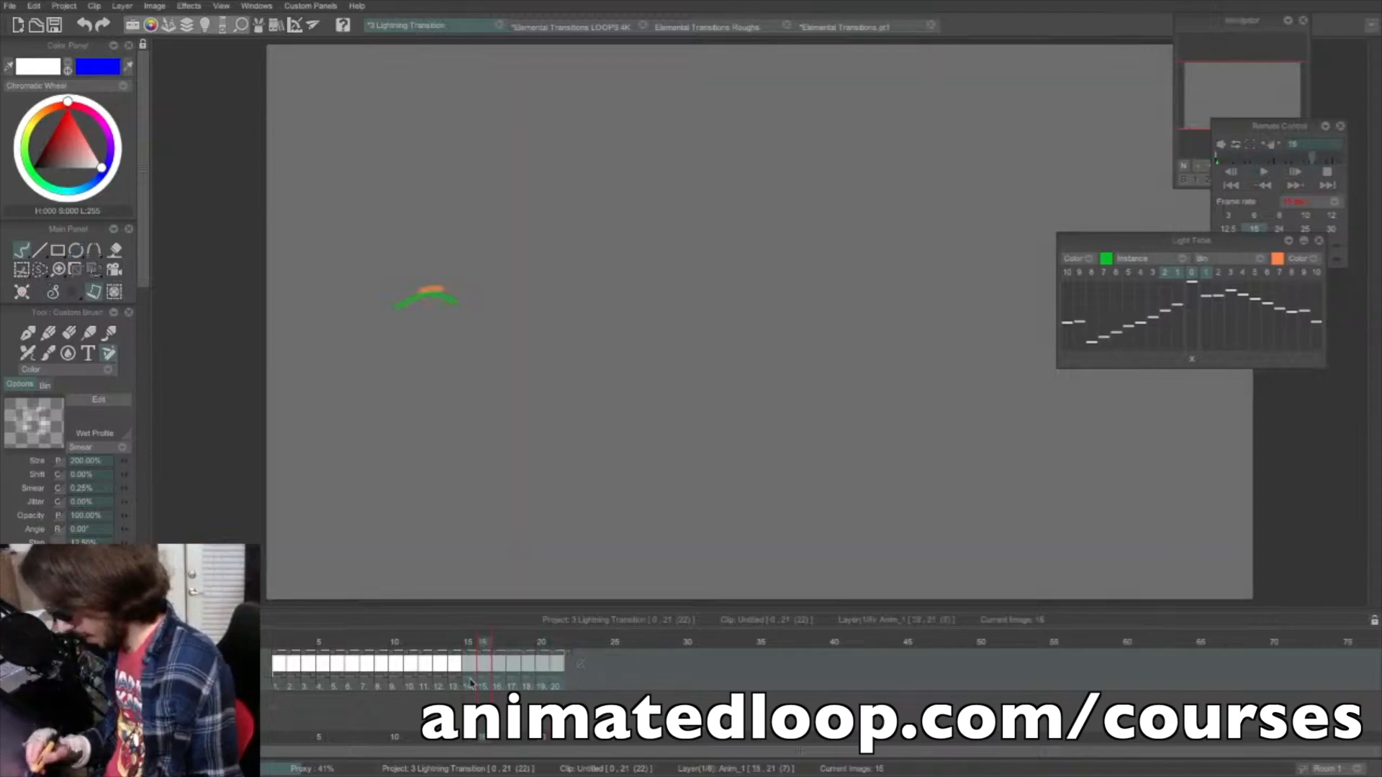
{"action": "mouse_move", "coordinate": [418, 3]}
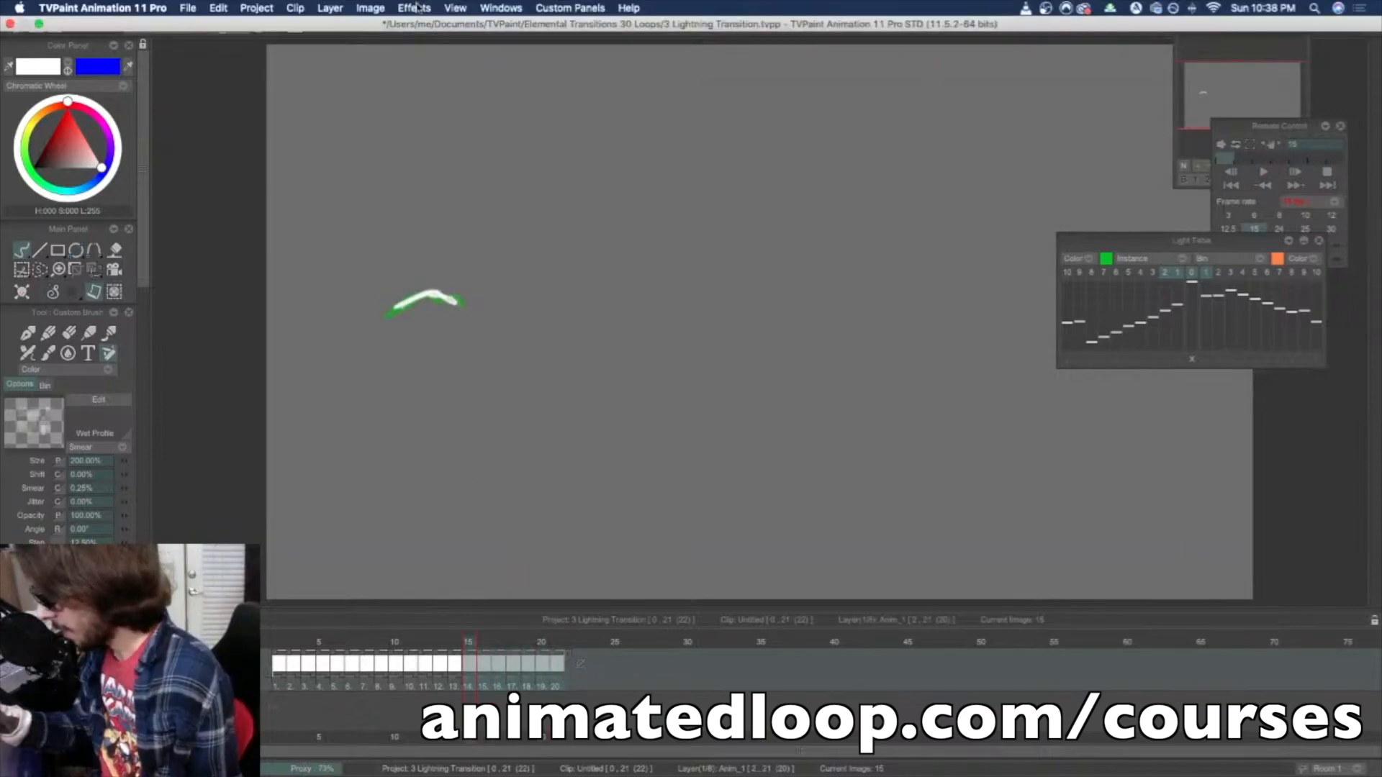
{"action": "left_click", "coordinate": [370, 8]}
{"action": "left_click", "coordinate": [408, 62]}
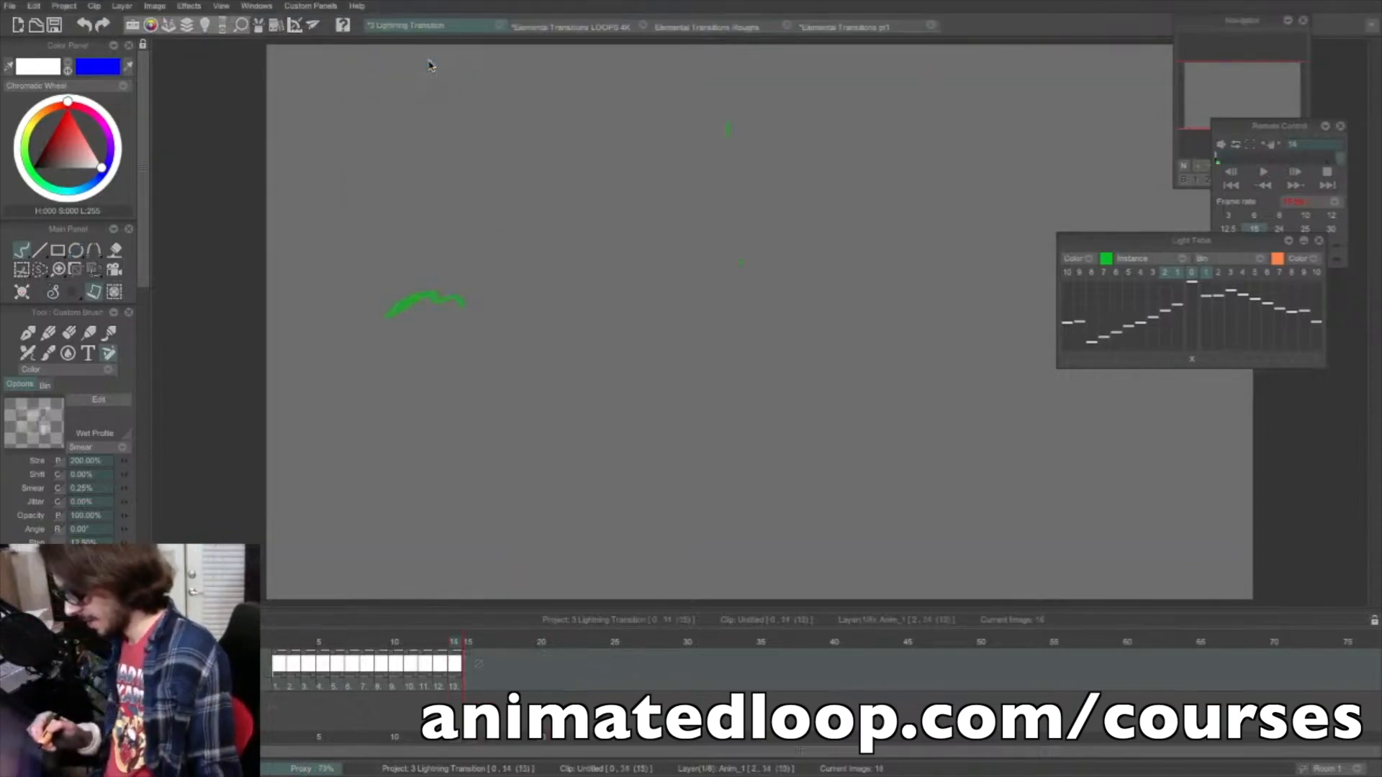
- Play back the shortened lightning animation several times to check its timing
{"action": "left_click", "coordinate": [27, 292]}
{"action": "left_click", "coordinate": [333, 641]}
{"action": "key", "text": "Return"}
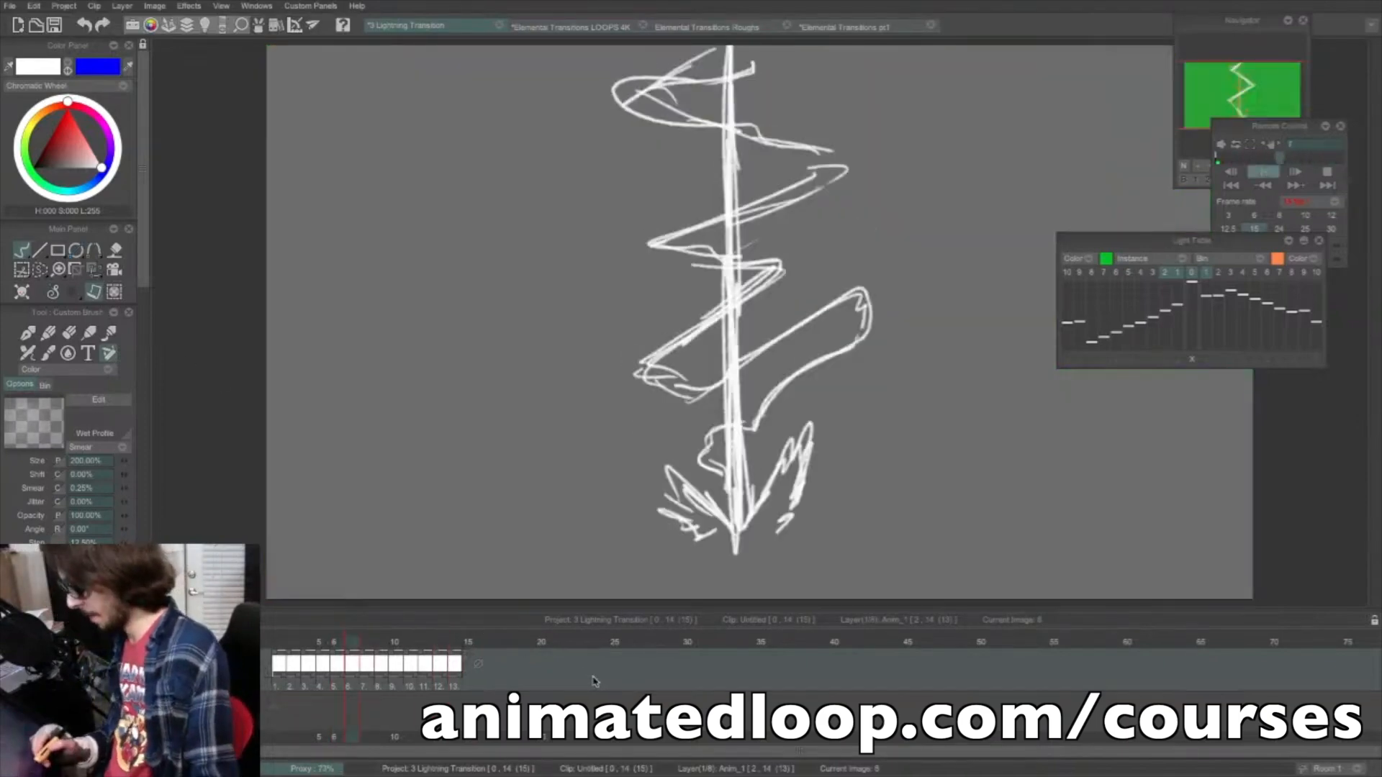
{"action": "key", "text": "Return"}
{"action": "key", "text": "Return"}
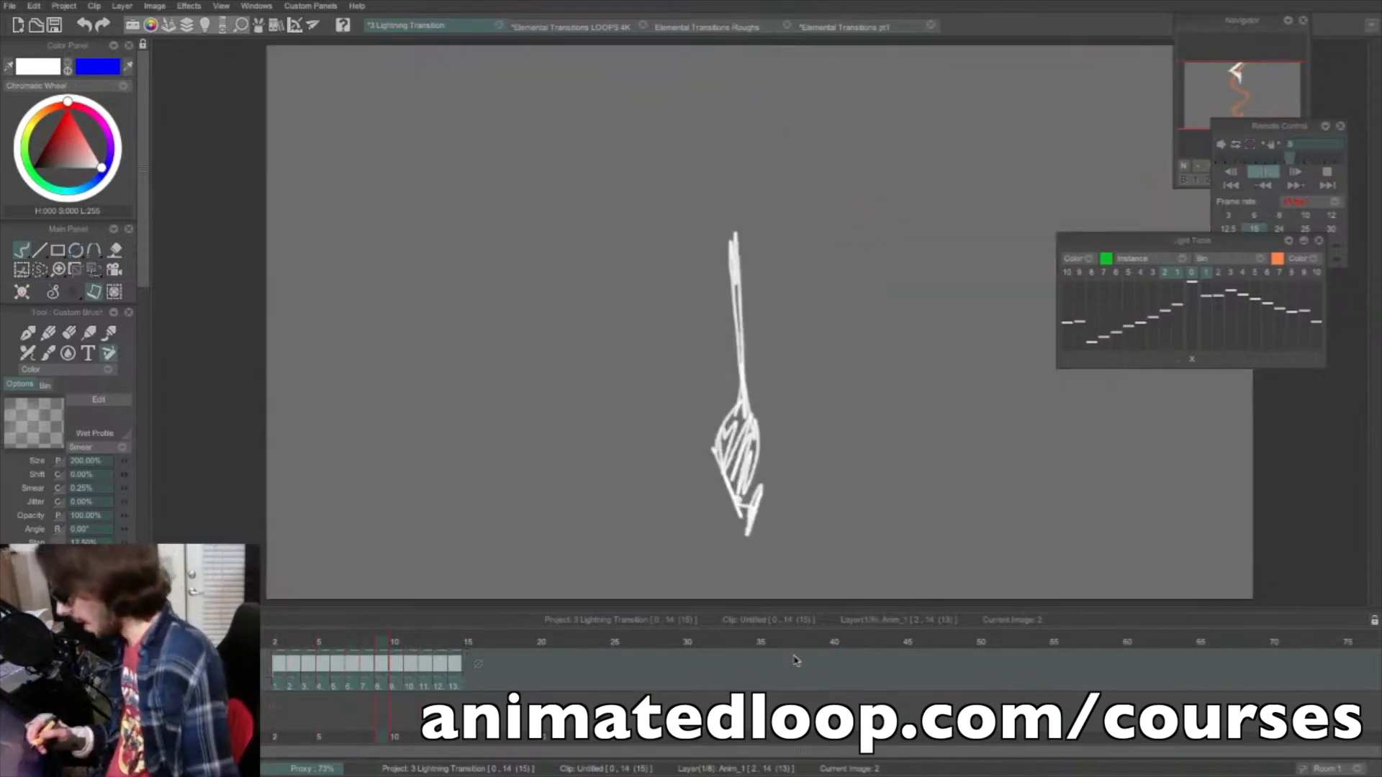
{"action": "key", "text": "Return"}
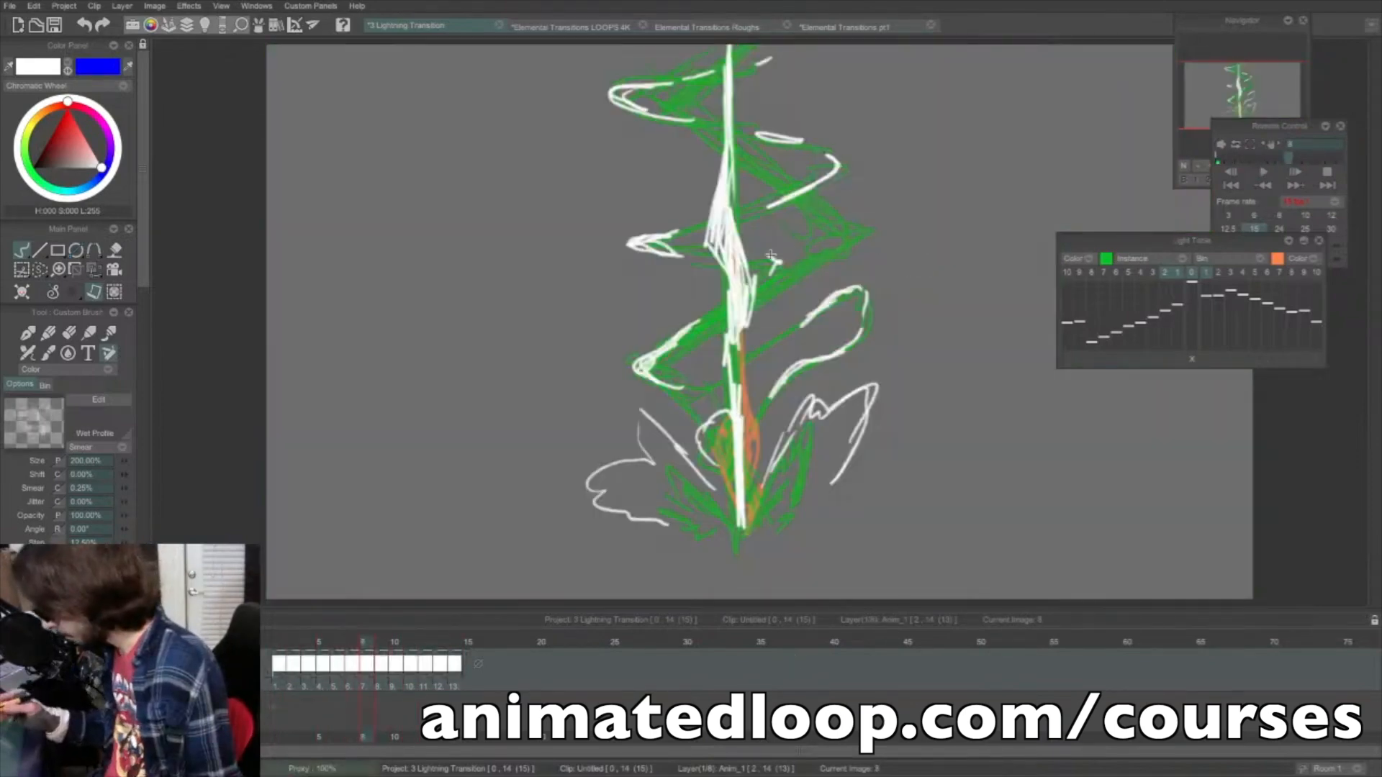
- Sketch leftover zigzag bolt fragments on frame 8 and thinner, sparser ones on frame 9, following the previous frame's outline
{"action": "left_click_drag", "start_coordinate": [676, 332], "coordinate": [705, 318]}
{"action": "mouse_move", "coordinate": [800, 267]}
{"action": "left_mouse_down"}
{"action": "mouse_move", "coordinate": [807, 257]}
{"action": "mouse_move", "coordinate": [789, 249]}
{"action": "left_mouse_up"}
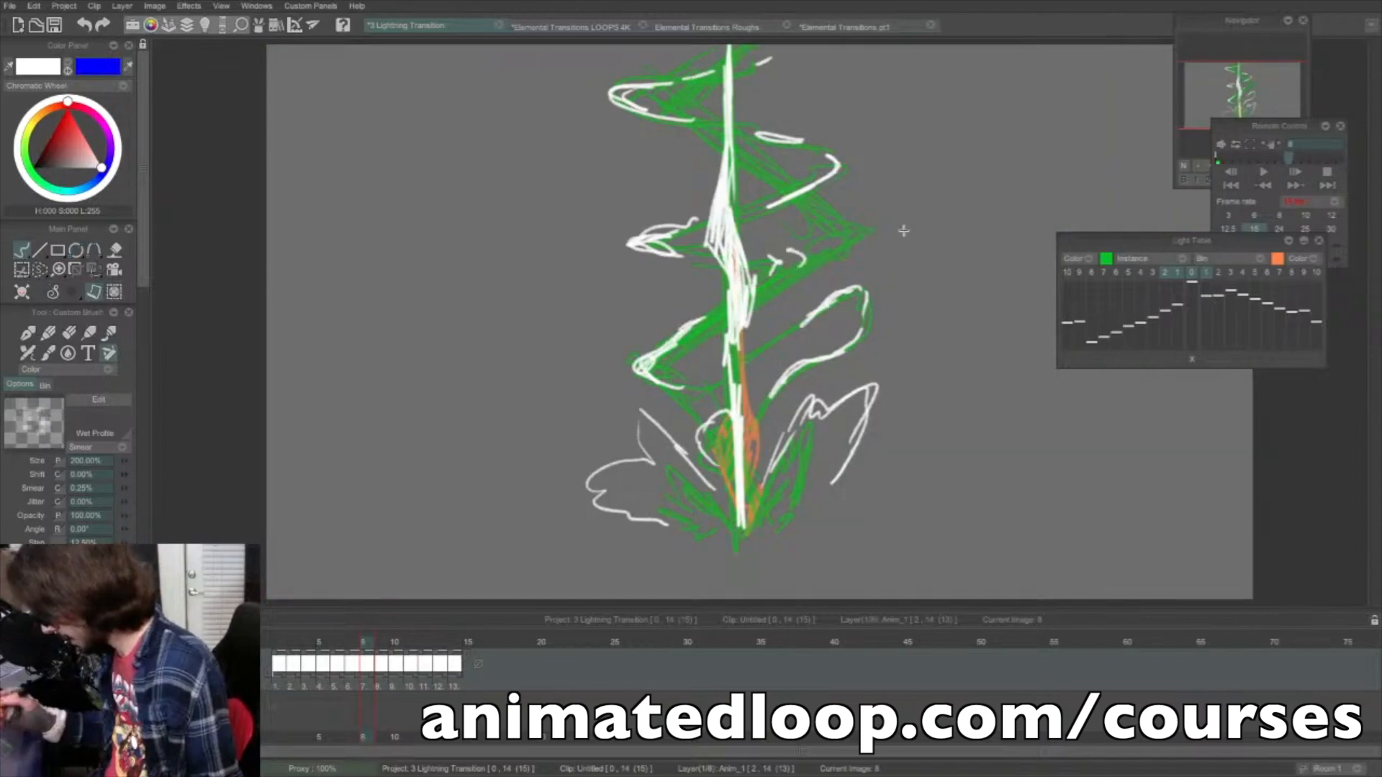
{"action": "key", "text": "Right"}
{"action": "left_click_drag", "start_coordinate": [814, 310], "coordinate": [836, 293]}
{"action": "left_click_drag", "start_coordinate": [856, 347], "coordinate": [779, 390]}
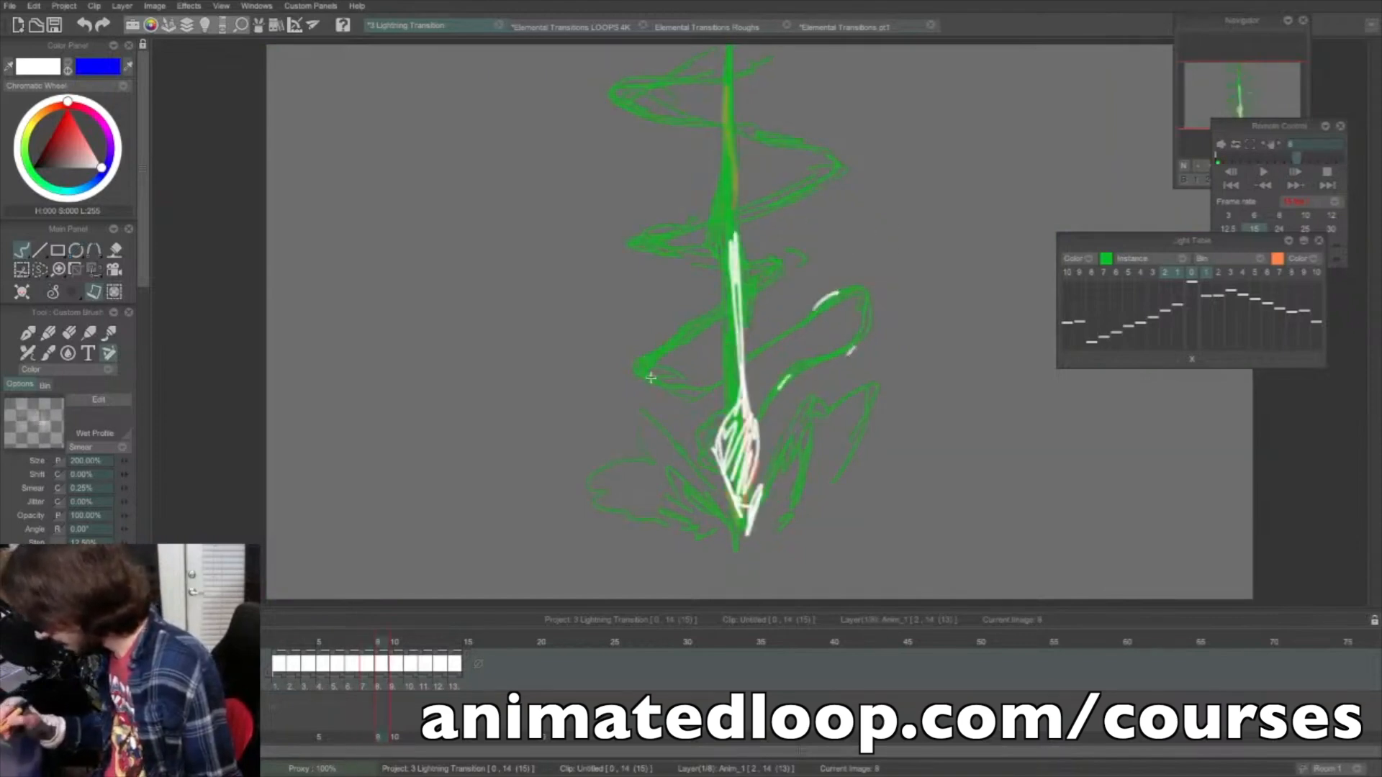
{"action": "left_click_drag", "start_coordinate": [650, 377], "coordinate": [694, 331]}
{"action": "left_click_drag", "start_coordinate": [638, 250], "coordinate": [662, 232]}
{"action": "left_click_drag", "start_coordinate": [798, 194], "coordinate": [821, 175]}
{"action": "left_click_drag", "start_coordinate": [630, 99], "coordinate": [641, 82]}
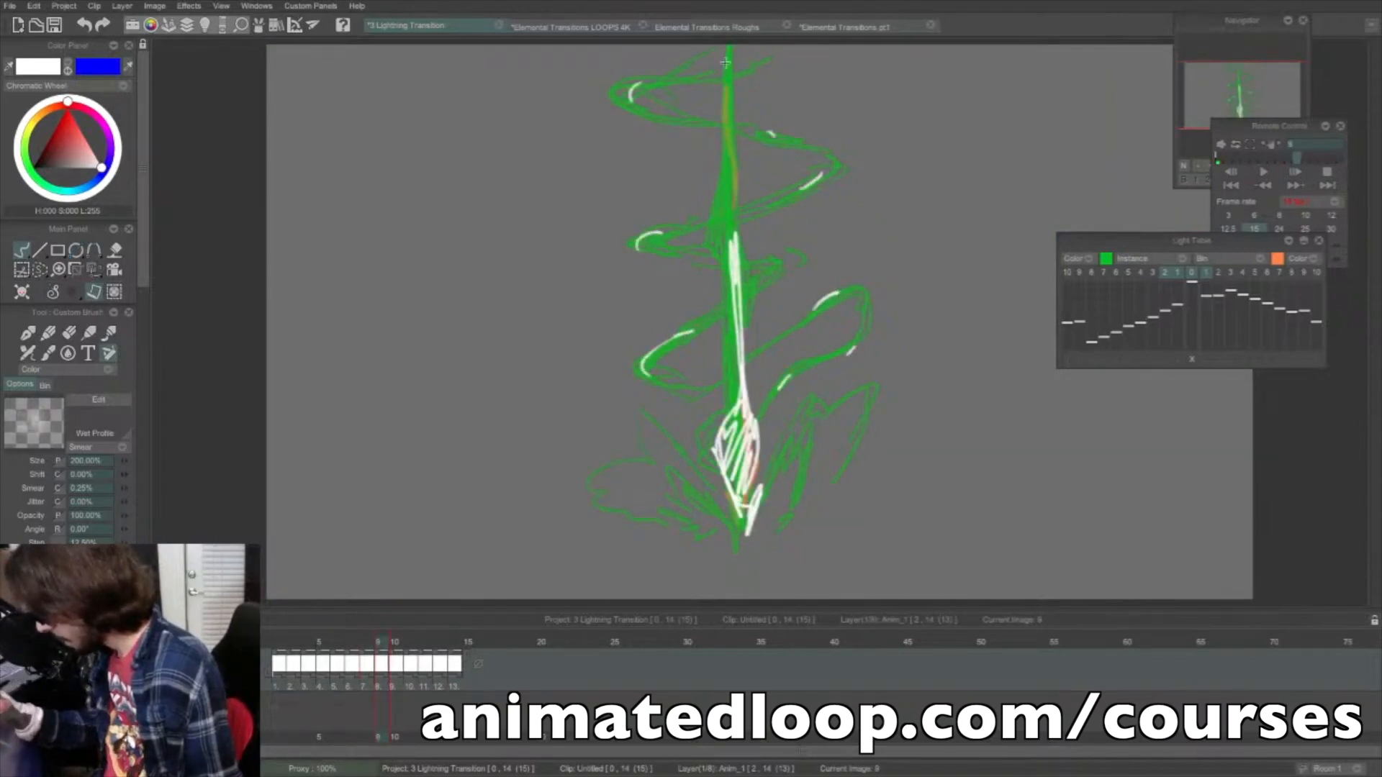
- Draw a few tiny remnants of the upper zigzag fragments on frame 10
{"action": "key", "text": "Right"}
{"action": "left_click_drag", "start_coordinate": [810, 184], "coordinate": [817, 179]}
{"action": "left_click_drag", "start_coordinate": [633, 240], "coordinate": [647, 225]}
{"action": "left_click_drag", "start_coordinate": [628, 95], "coordinate": [634, 89]}
{"action": "left_click_drag", "start_coordinate": [785, 109], "coordinate": [788, 112]}
- Draw small flecks around the bolt's ground impact point on frame 13
{"action": "key", "text": "Right"}
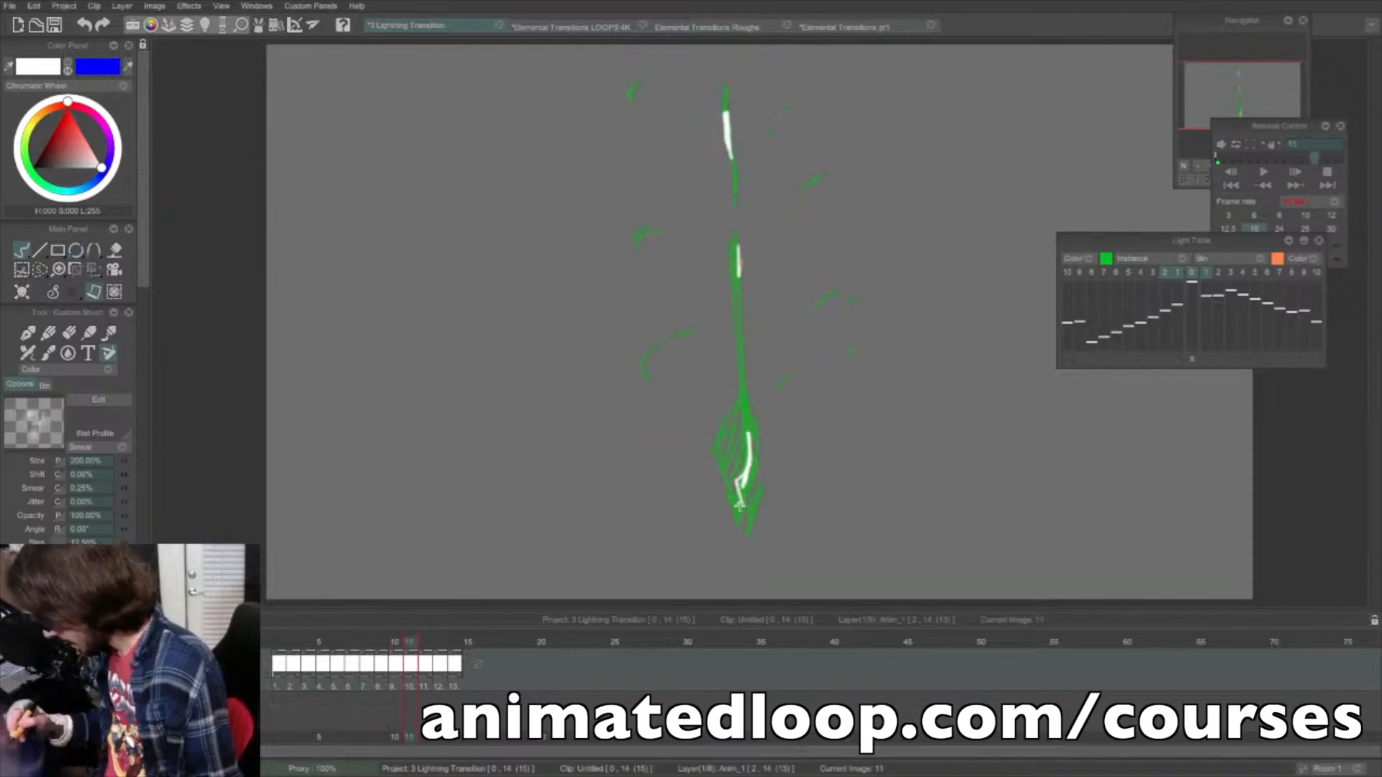
{"action": "key", "text": "Right"}
{"action": "key", "text": "Right"}
{"action": "left_click_drag", "start_coordinate": [763, 511], "coordinate": [722, 528]}
{"action": "mouse_move", "coordinate": [725, 504]}
{"action": "left_mouse_down"}
{"action": "mouse_move", "coordinate": [770, 501]}
{"action": "mouse_move", "coordinate": [757, 528]}
{"action": "mouse_move", "coordinate": [731, 500]}
{"action": "mouse_move", "coordinate": [732, 518]}
{"action": "left_mouse_up"}
{"action": "key", "text": "Right"}
{"action": "key", "text": "Right"}
- Play the transition from the start and lengthen the white flash through frame 6
{"action": "left_click", "coordinate": [285, 645]}
{"action": "key", "text": "Return"}
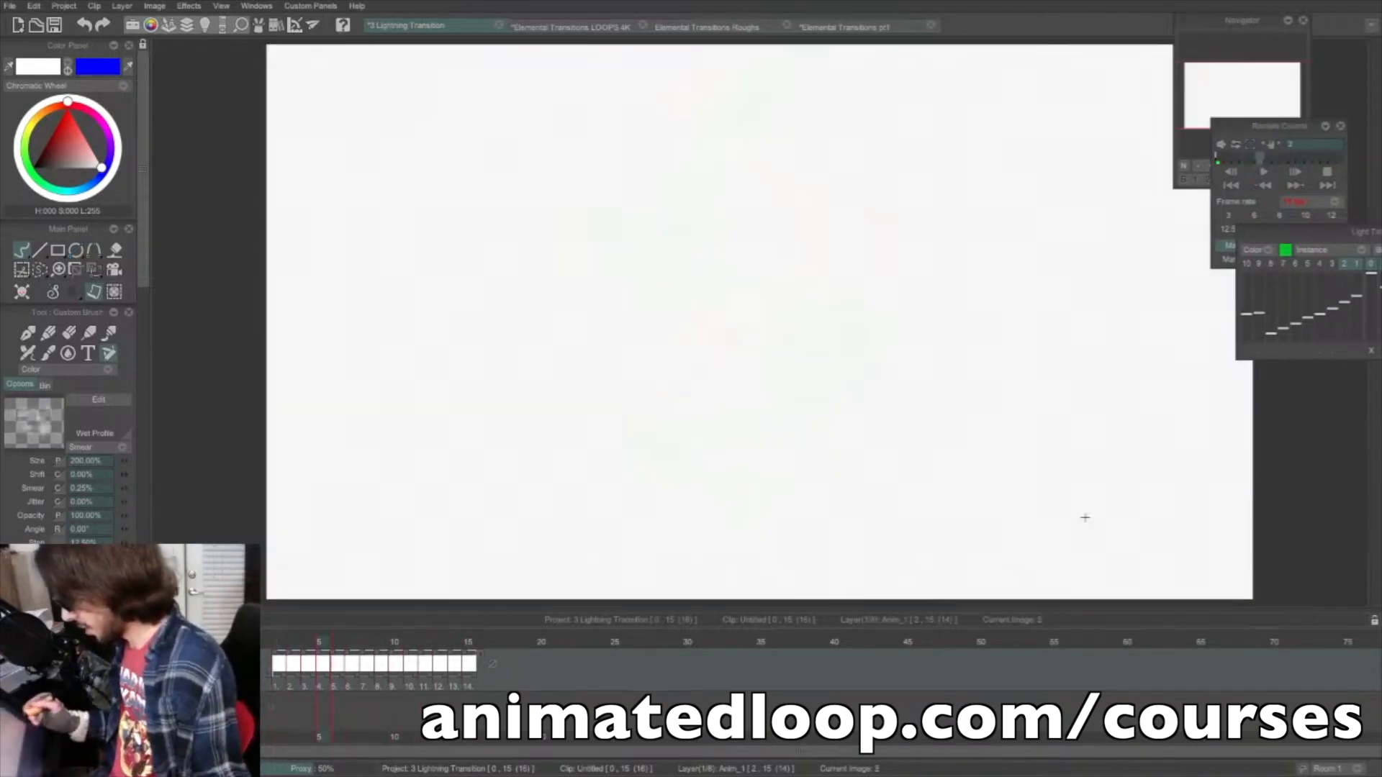
{"action": "key", "text": "Return"}
{"action": "left_click_drag", "start_coordinate": [325, 679], "coordinate": [338, 675]}
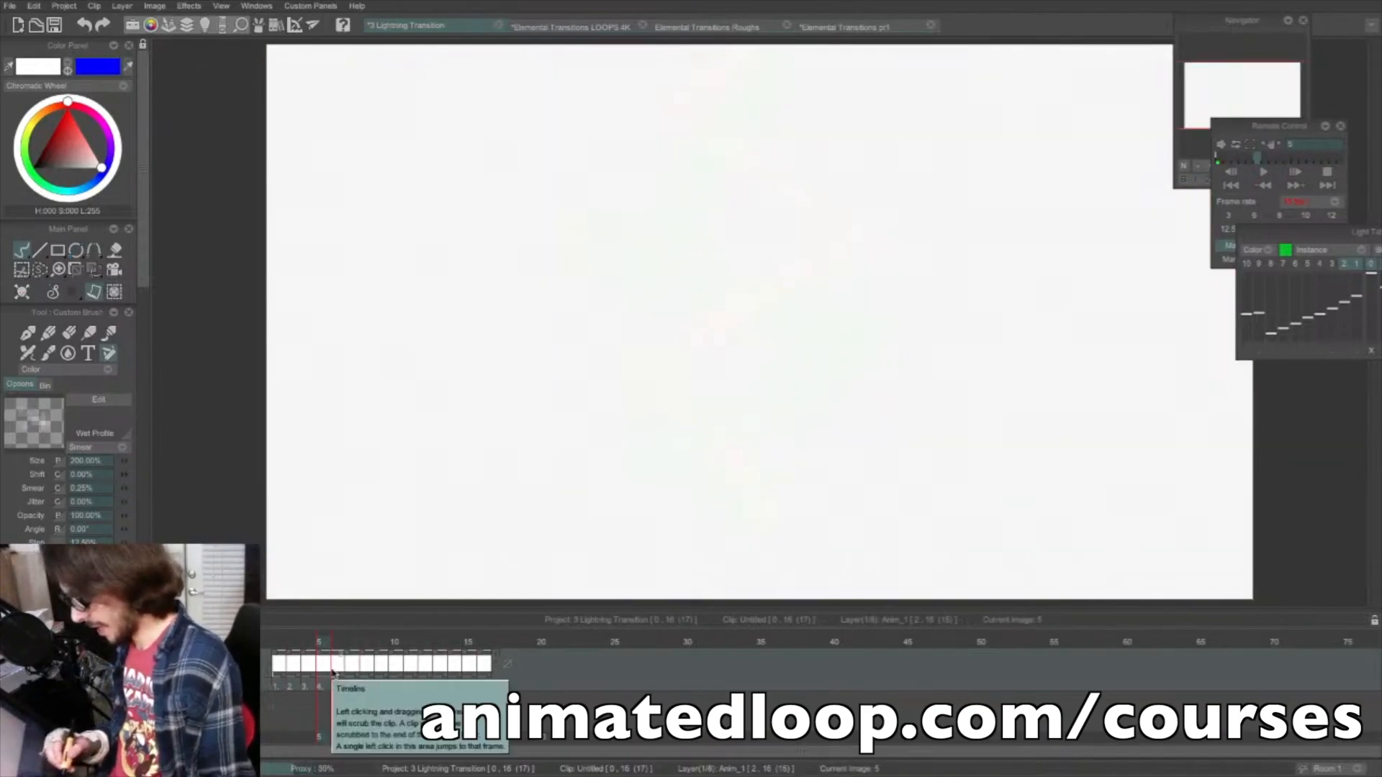
{"action": "left_click", "coordinate": [333, 672]}
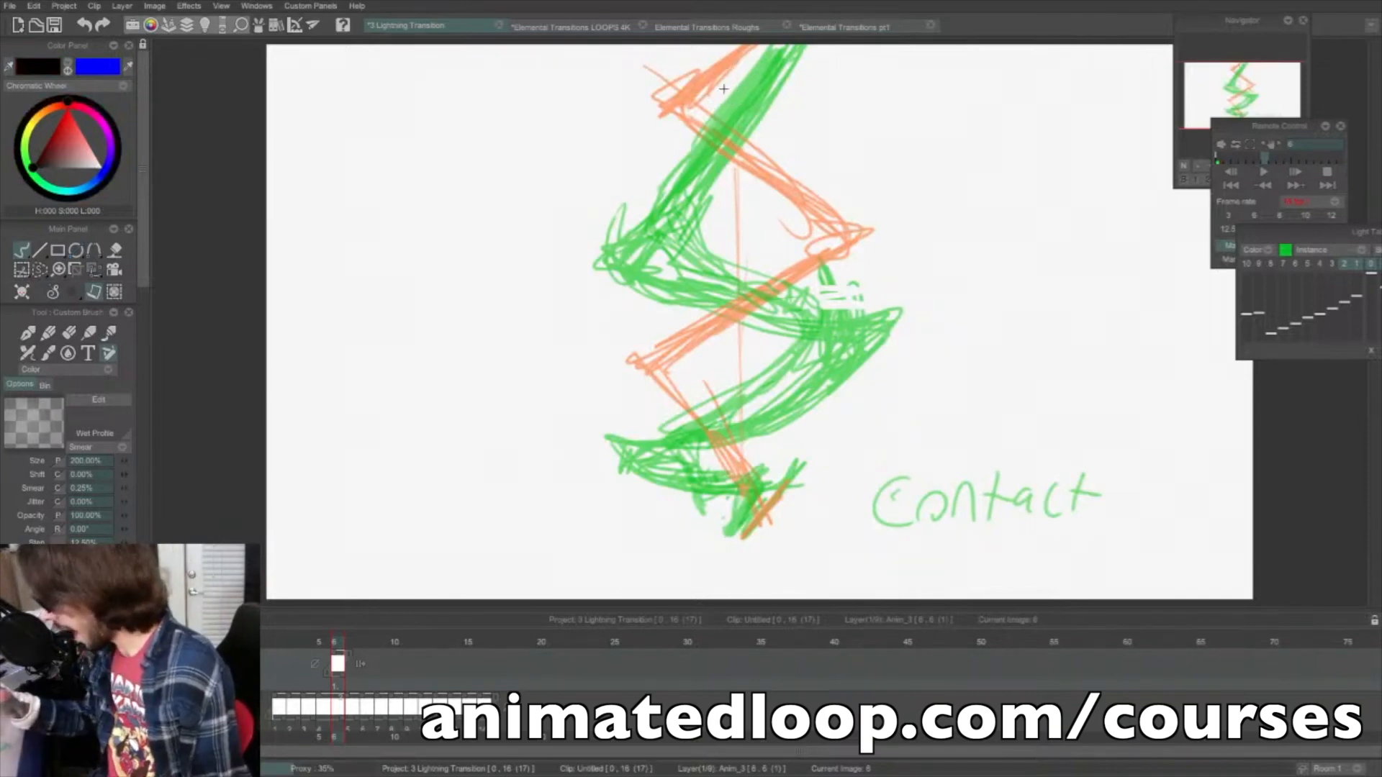
- Sketch a black zigzag bolt from the canvas's upper edge to the ground point on a new layer at frame 6
{"action": "mouse_move", "coordinate": [697, 112]}
{"action": "left_mouse_down"}
{"action": "mouse_move", "coordinate": [760, 45]}
{"action": "mouse_move", "coordinate": [681, 131]}
{"action": "left_mouse_up"}
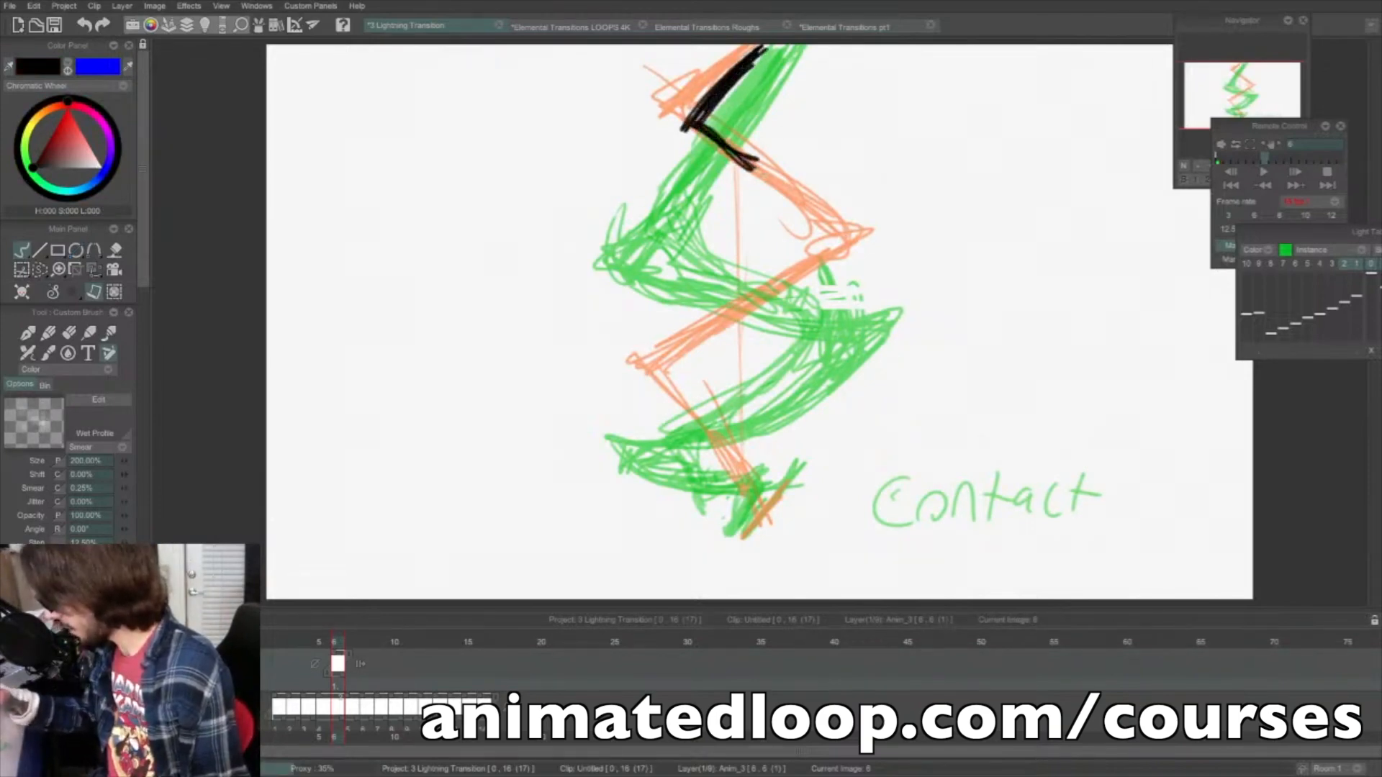
{"action": "mouse_move", "coordinate": [754, 168]}
{"action": "left_mouse_down"}
{"action": "mouse_move", "coordinate": [801, 203]}
{"action": "mouse_move", "coordinate": [663, 263]}
{"action": "mouse_move", "coordinate": [842, 250]}
{"action": "mouse_move", "coordinate": [624, 391]}
{"action": "mouse_move", "coordinate": [808, 201]}
{"action": "left_mouse_up"}
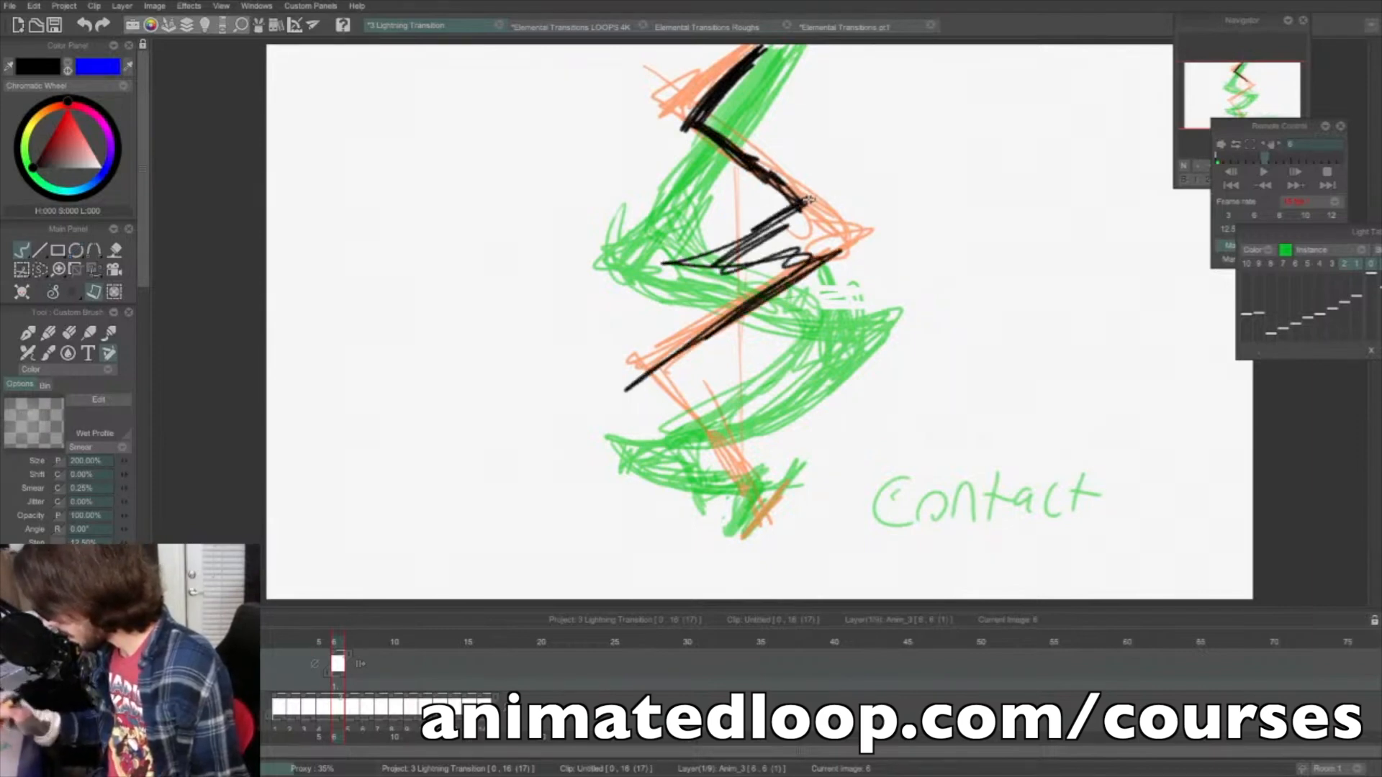
{"action": "mouse_move", "coordinate": [634, 385]}
{"action": "left_mouse_down"}
{"action": "mouse_move", "coordinate": [689, 376]}
{"action": "mouse_move", "coordinate": [788, 392]}
{"action": "mouse_move", "coordinate": [756, 418]}
{"action": "mouse_move", "coordinate": [823, 350]}
{"action": "mouse_move", "coordinate": [727, 412]}
{"action": "left_mouse_up"}
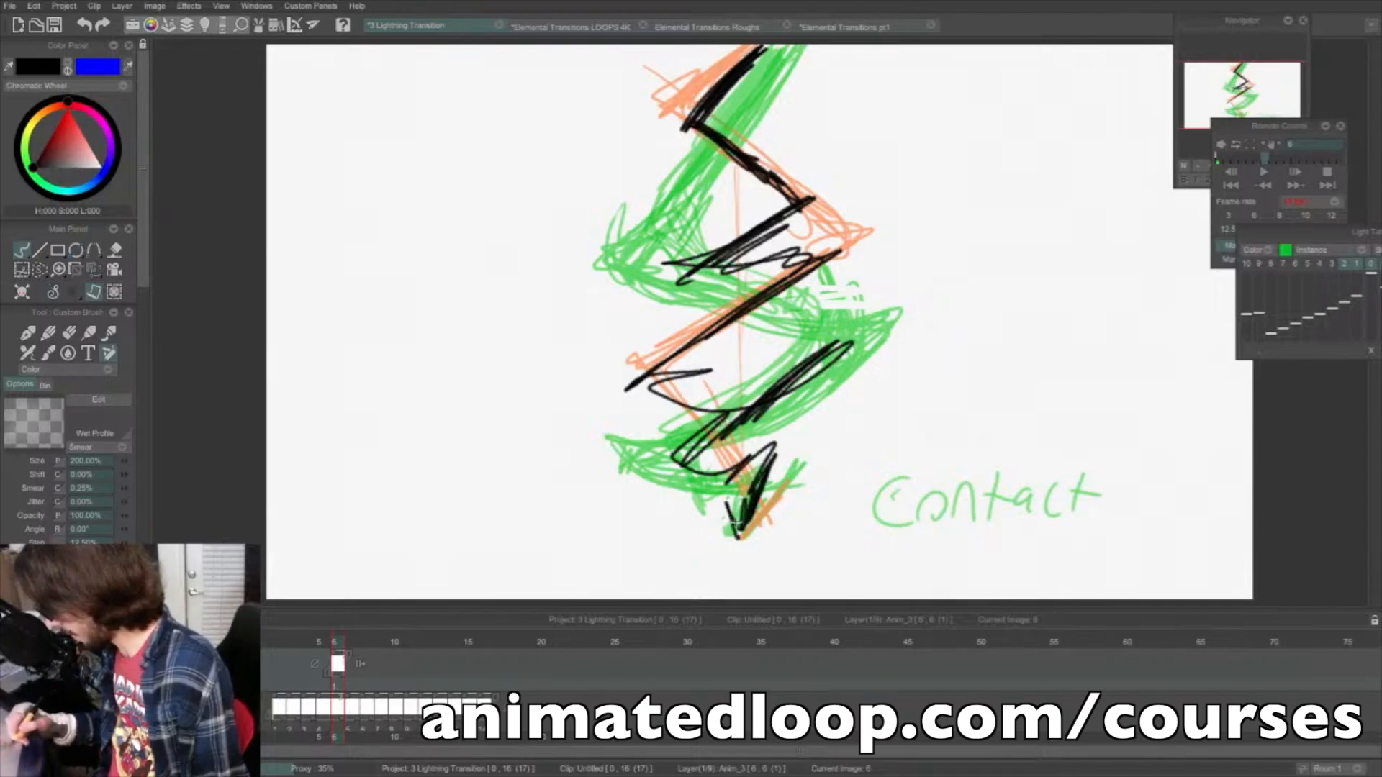
- Set the black bolt layer's behaviour after its last frame to None and play back the transition
{"action": "left_click", "coordinate": [361, 665]}
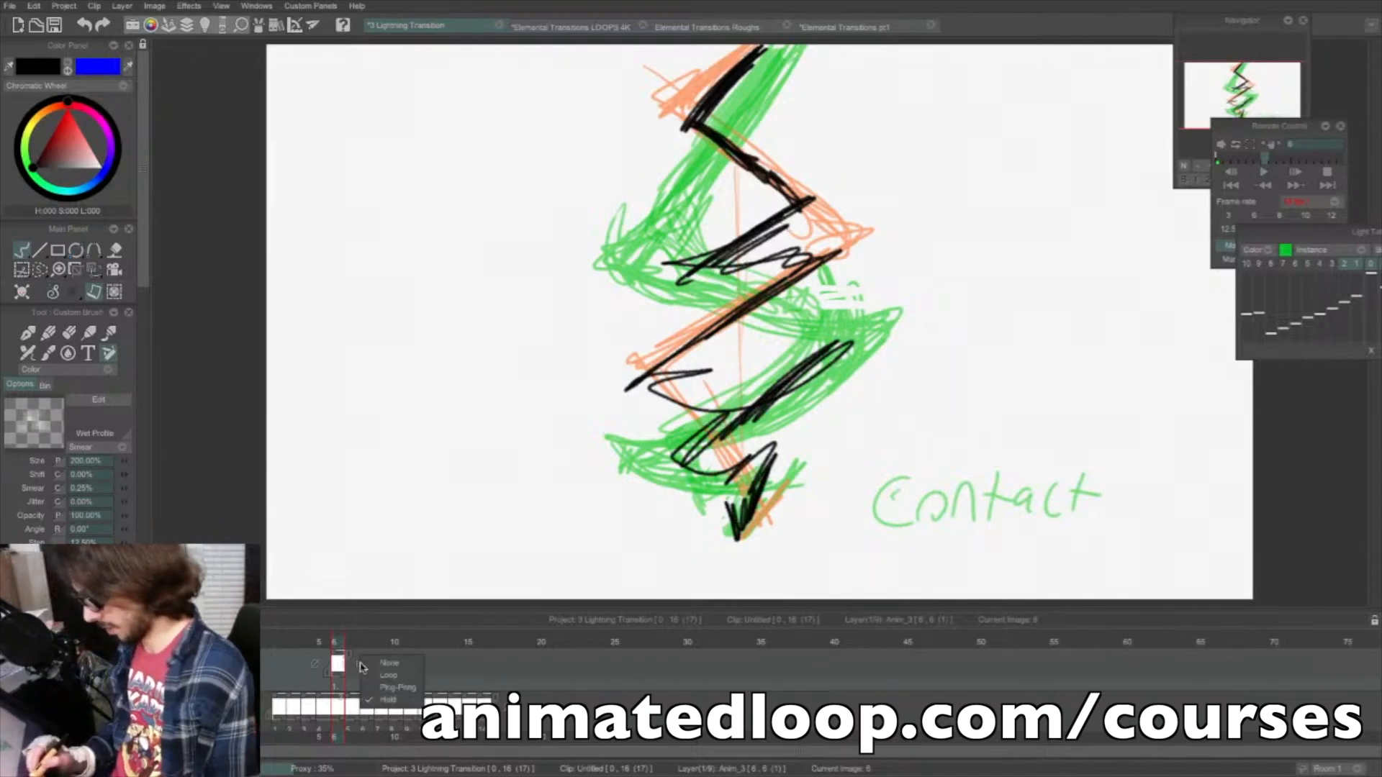
{"action": "left_click", "coordinate": [388, 664]}
{"action": "left_click", "coordinate": [295, 646]}
{"action": "key", "text": "Return"}
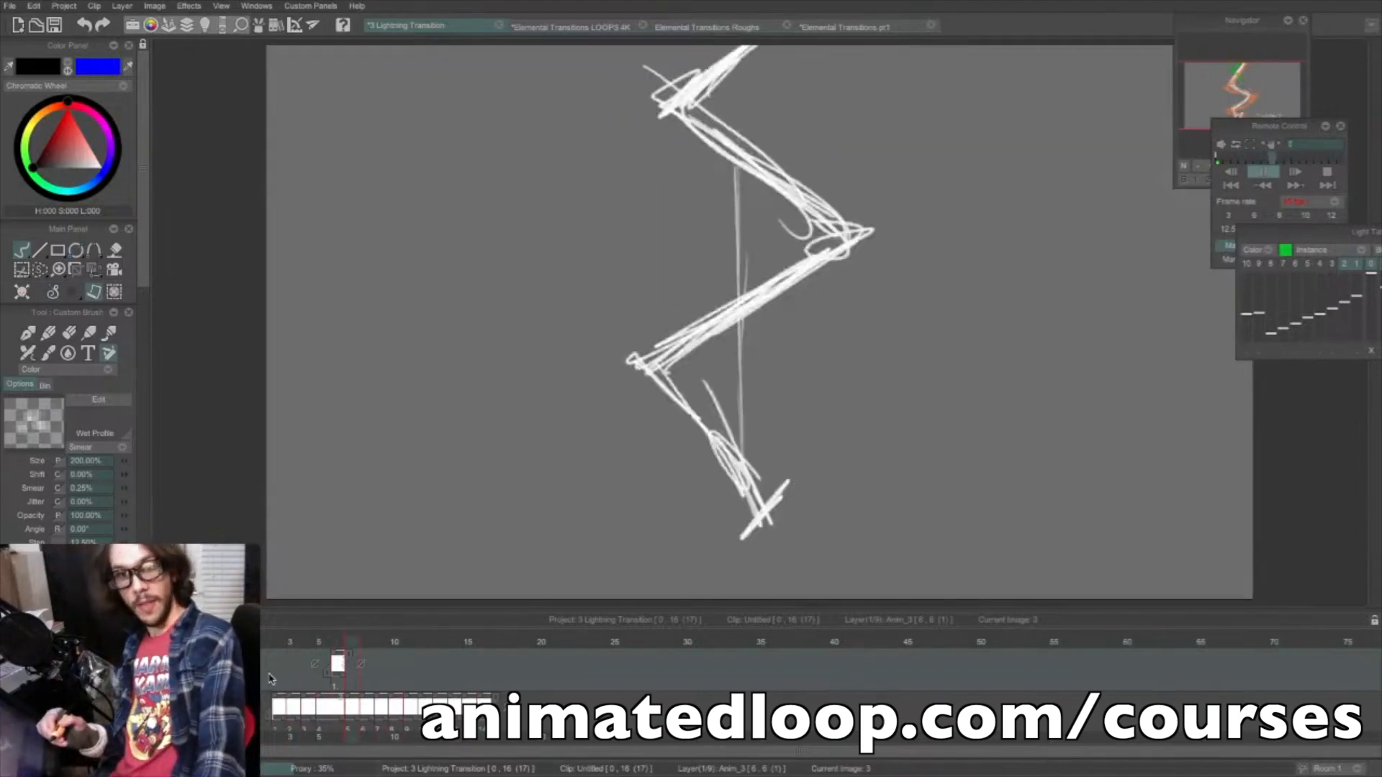
- Thicken the black bolt on frame 6 and extend its lower bends and pointed tip
{"action": "left_click_drag", "start_coordinate": [395, 641], "coordinate": [334, 641]}
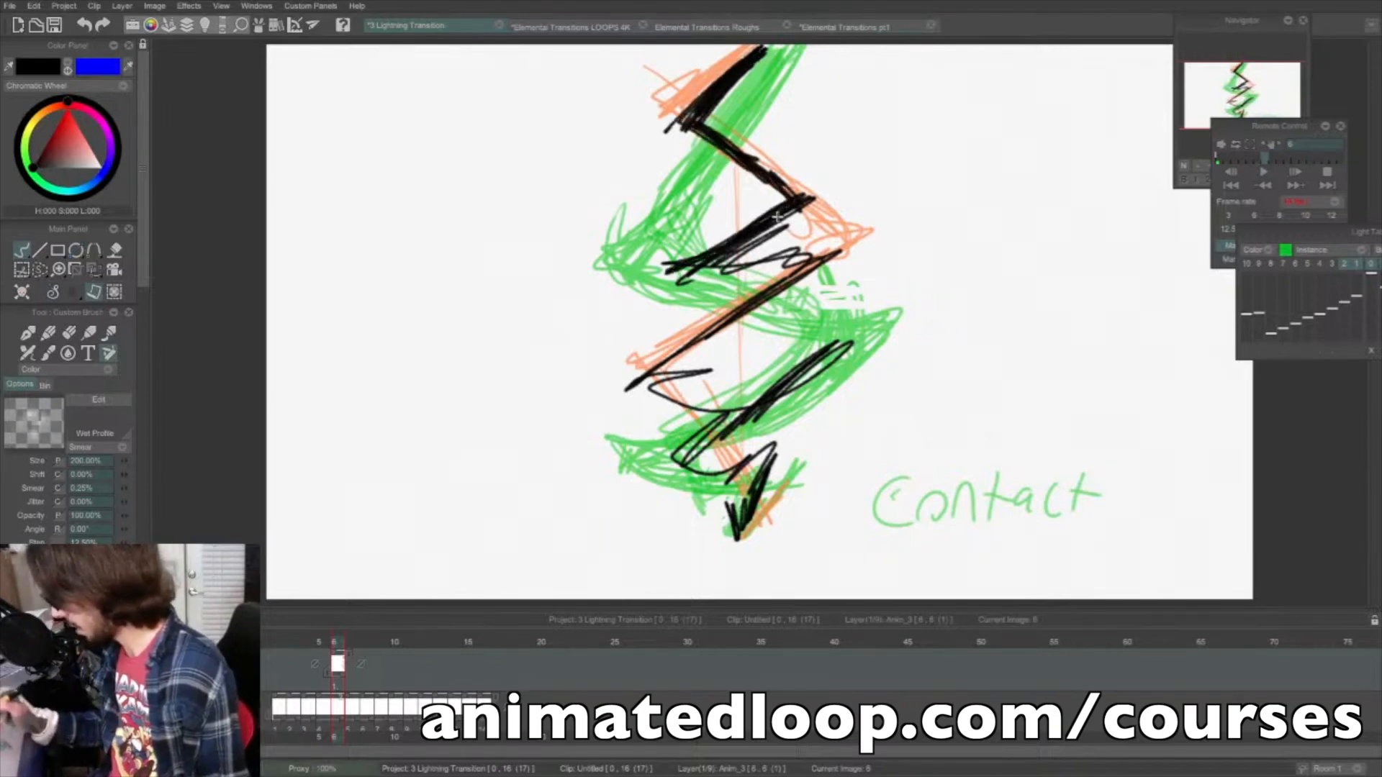
{"action": "mouse_move", "coordinate": [699, 265]}
{"action": "left_mouse_down"}
{"action": "mouse_move", "coordinate": [823, 252]}
{"action": "mouse_move", "coordinate": [652, 386]}
{"action": "mouse_move", "coordinate": [757, 407]}
{"action": "mouse_move", "coordinate": [837, 355]}
{"action": "mouse_move", "coordinate": [738, 423]}
{"action": "left_mouse_up"}
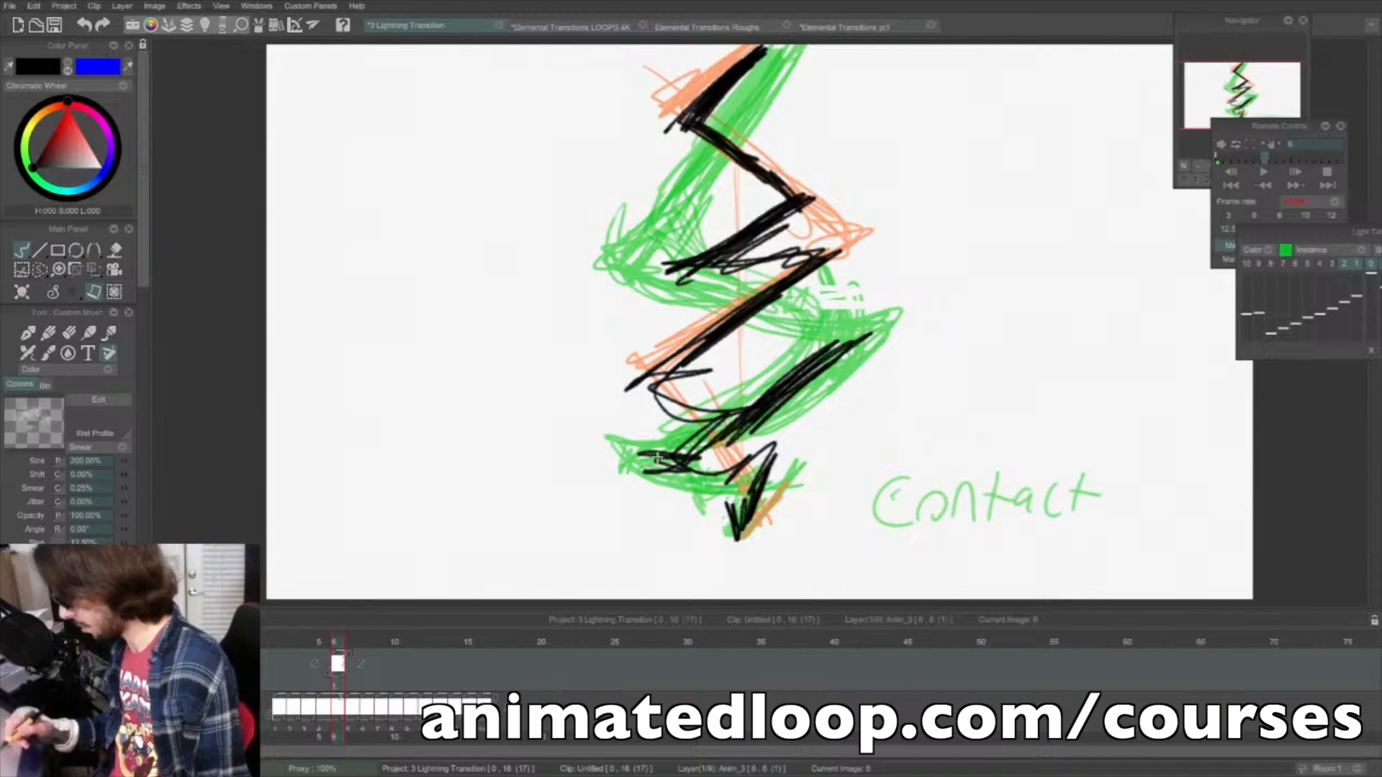
{"action": "left_click_drag", "start_coordinate": [657, 458], "coordinate": [767, 456]}
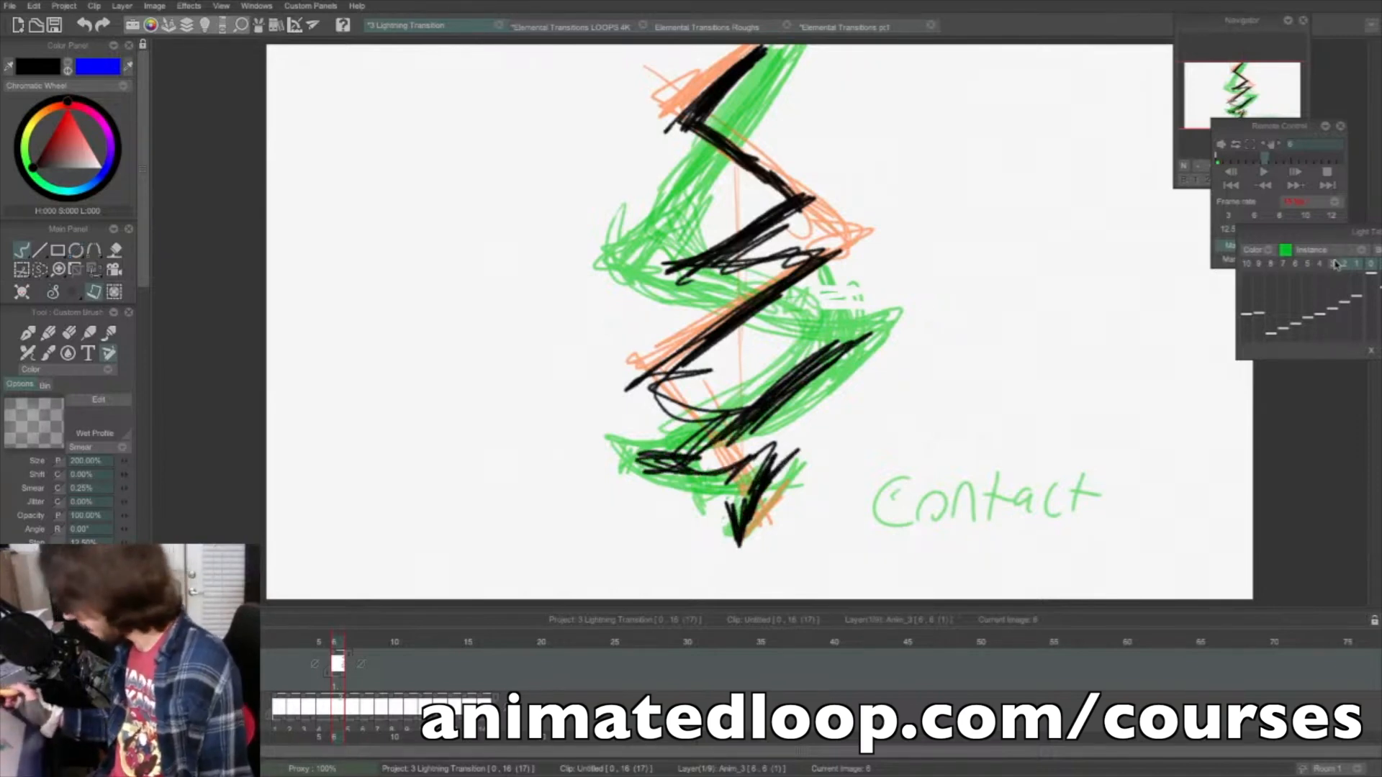
- Bring the Light Table further into view, hide the ghosted frames, and play back the transition with the black bolt
{"action": "left_click_drag", "start_coordinate": [1356, 243], "coordinate": [1282, 225]}
{"action": "left_click", "coordinate": [1295, 247]}
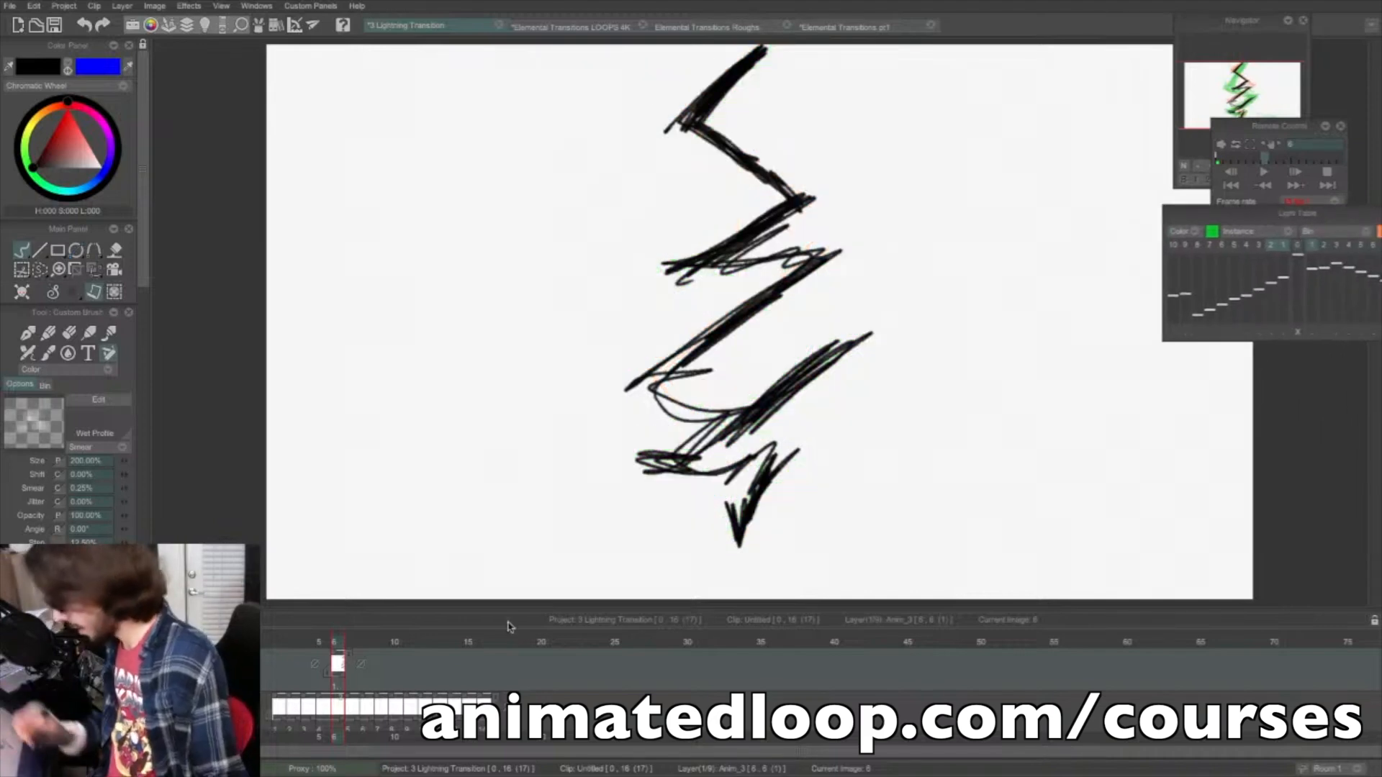
{"action": "key", "text": "Return"}
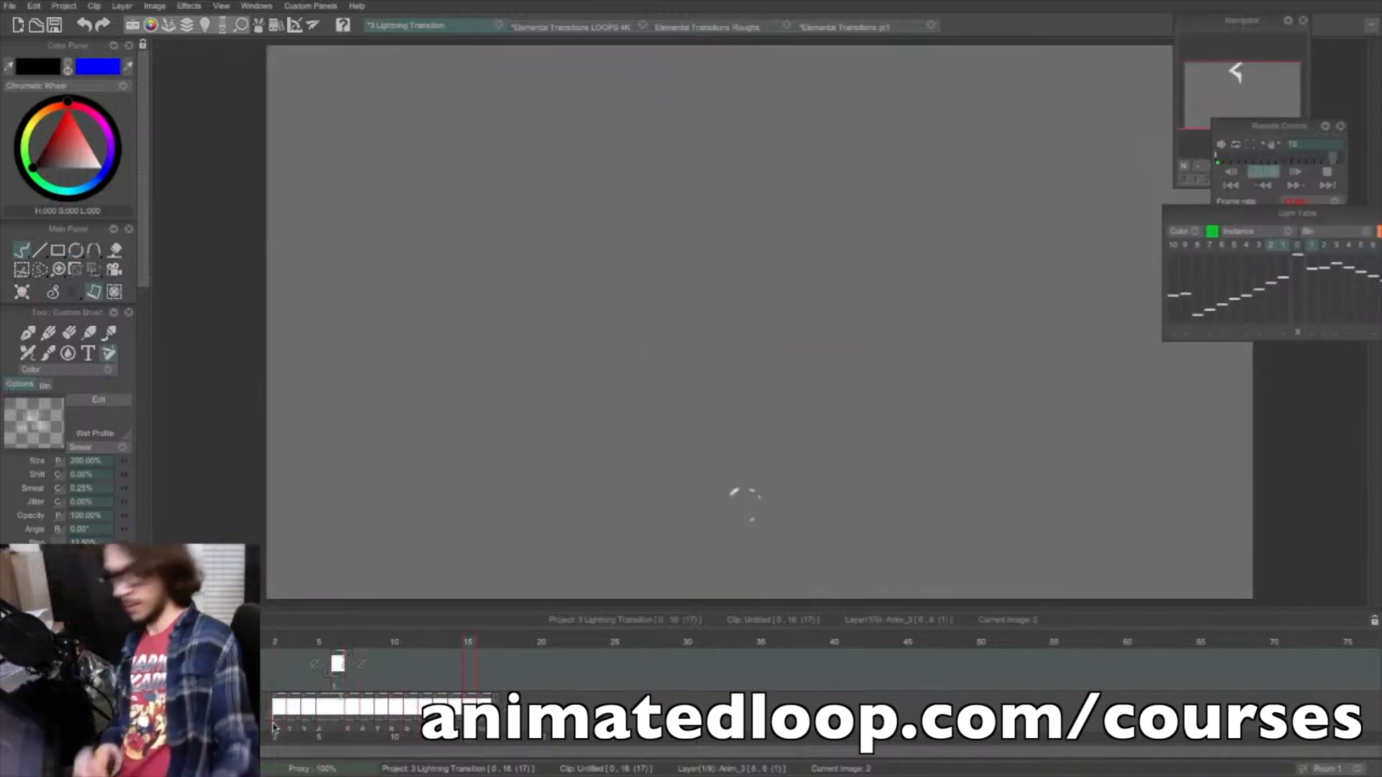